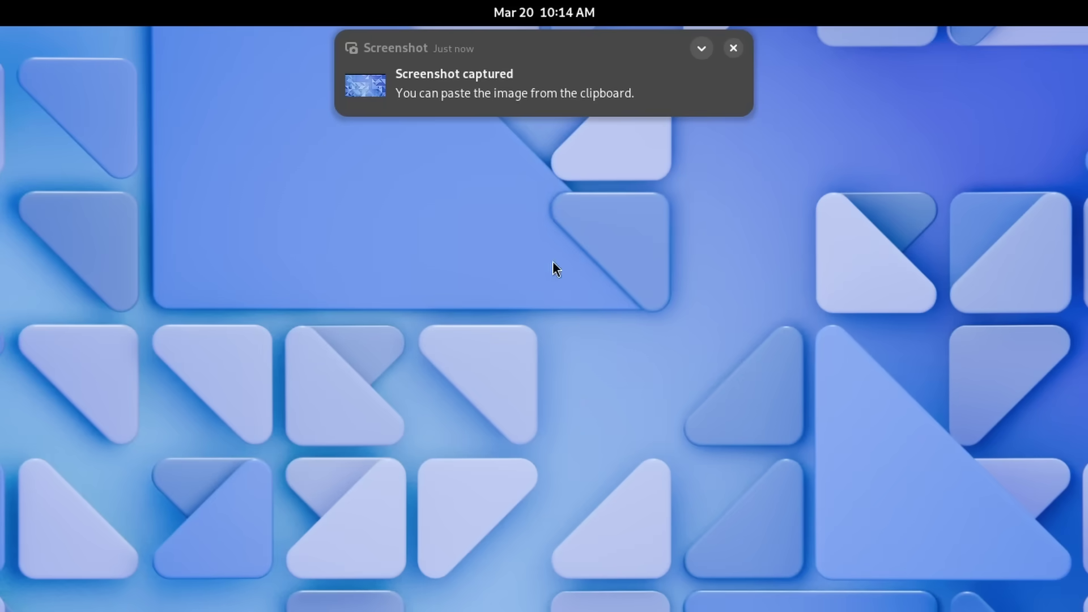
Check the finished 3.8 GB copy operation.
{"action": "mouse_move", "coordinate": [579, 80]}
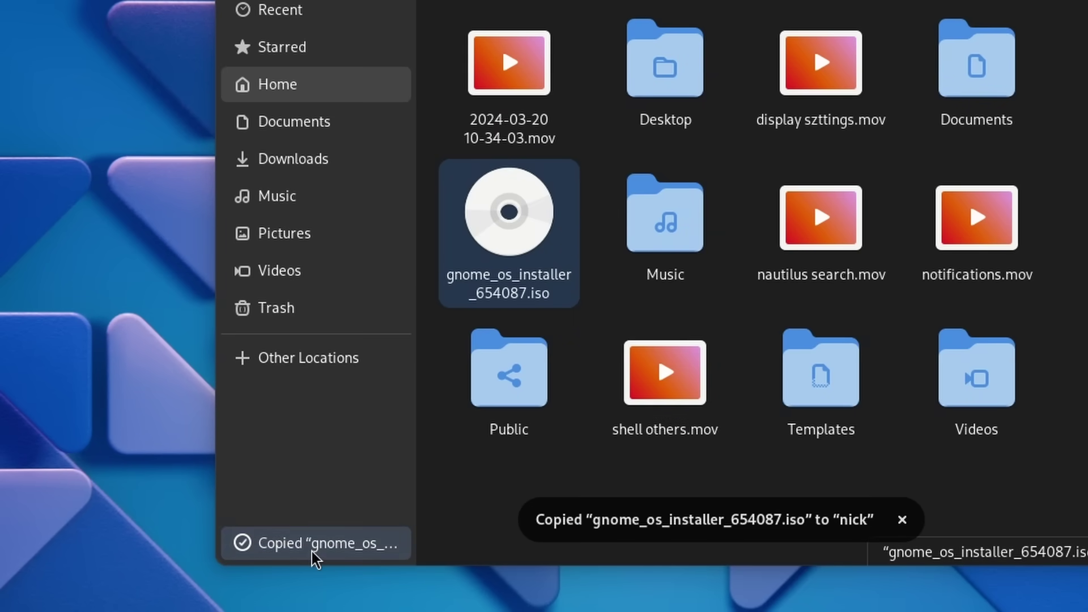
{"action": "left_click", "coordinate": [312, 552]}
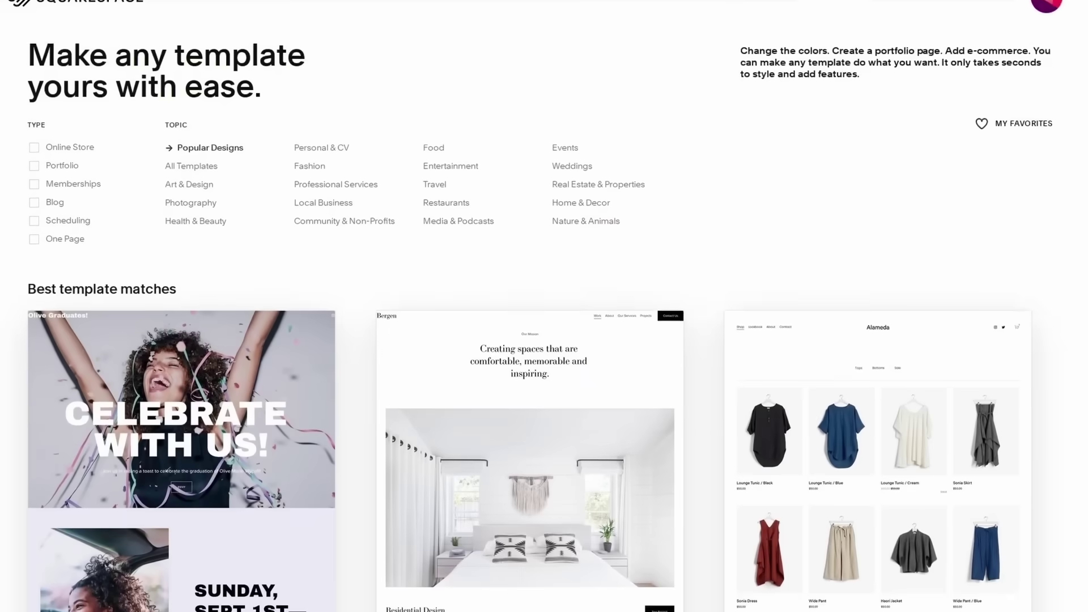
Lay out the homepage with the dark Intro hero, Featured Products, second About layout and third Bright palette.
{"action": "scroll", "coordinate": [1083, 94], "scroll_direction": "down", "scroll_amount": 8}
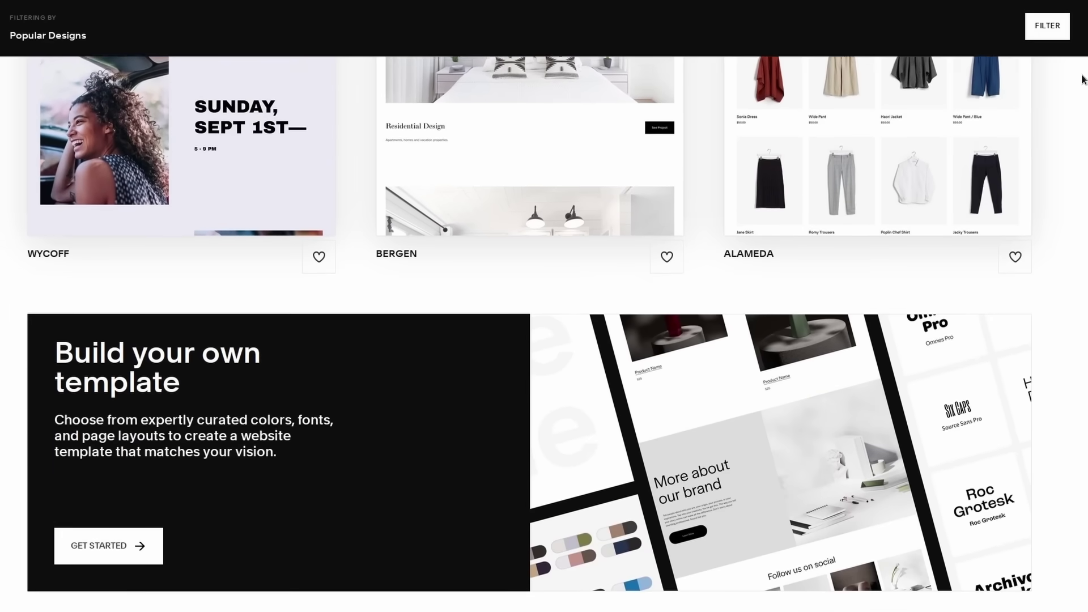
{"action": "scroll", "coordinate": [1083, 95], "scroll_direction": "down", "scroll_amount": 10}
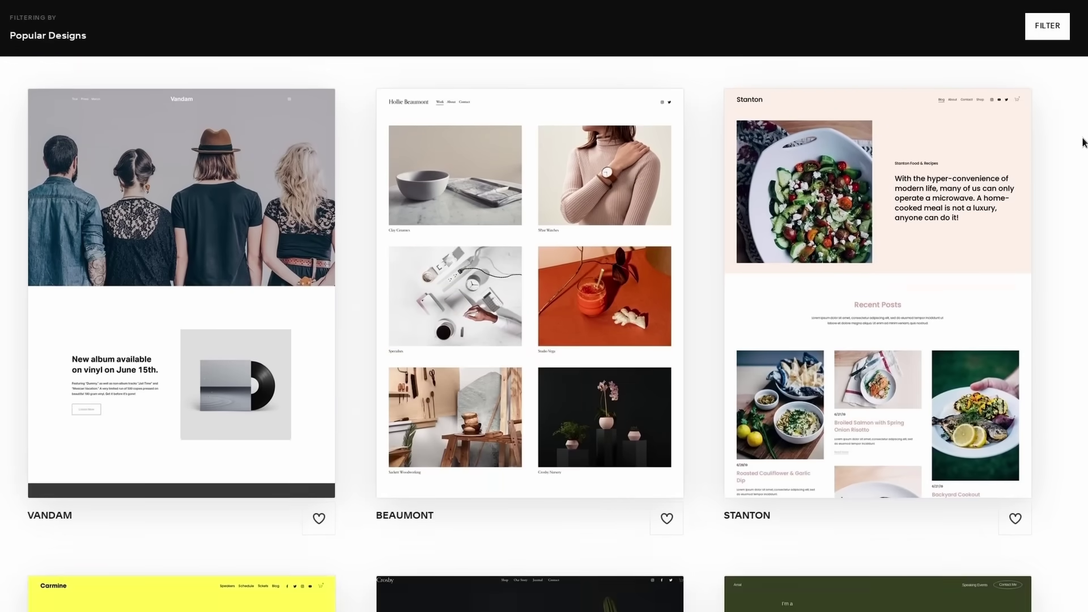
{"action": "scroll", "coordinate": [1082, 165], "scroll_direction": "down", "scroll_amount": 3}
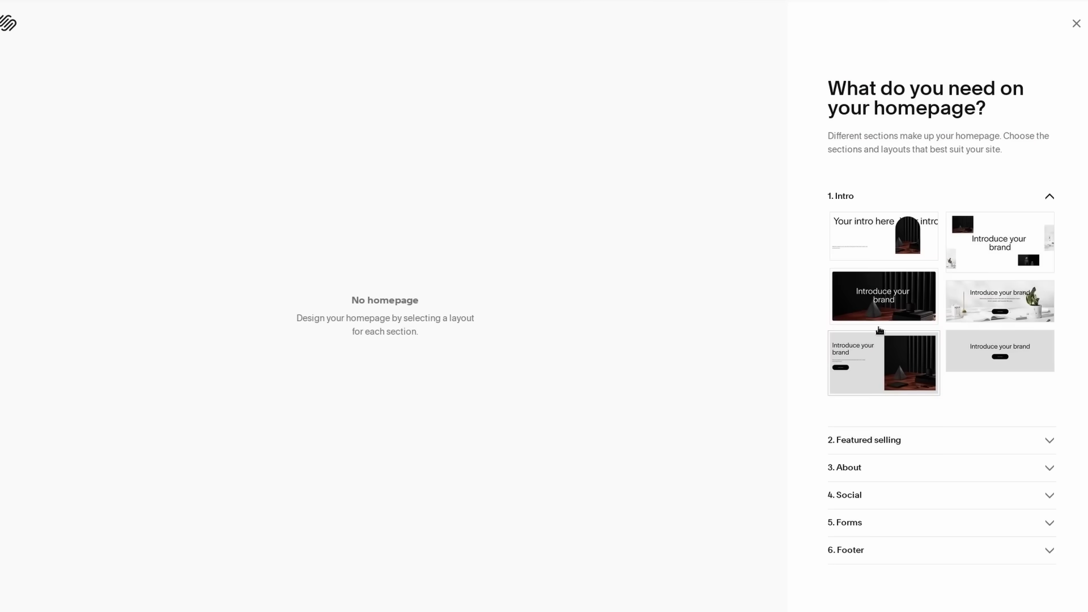
{"action": "left_click", "coordinate": [881, 302]}
{"action": "scroll", "coordinate": [1013, 331], "scroll_direction": "down", "scroll_amount": 3}
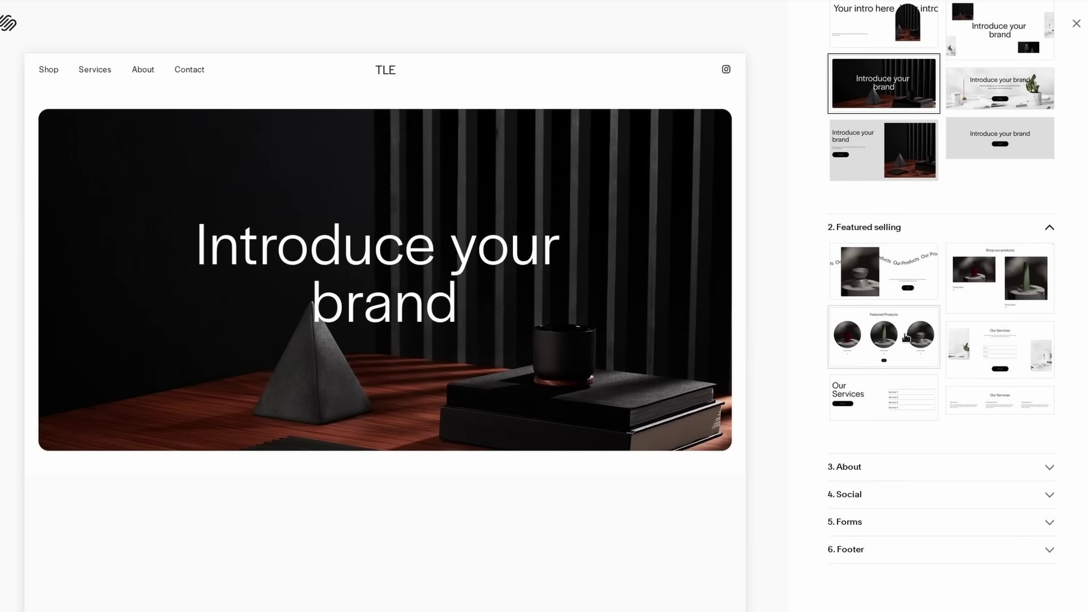
{"action": "left_click", "coordinate": [906, 338]}
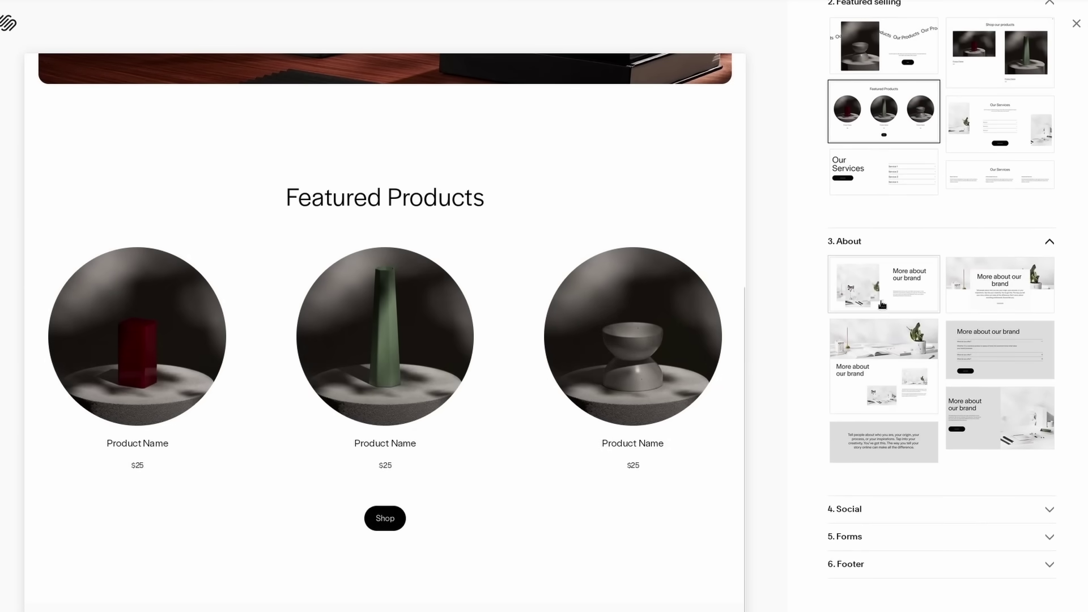
{"action": "left_click", "coordinate": [958, 295]}
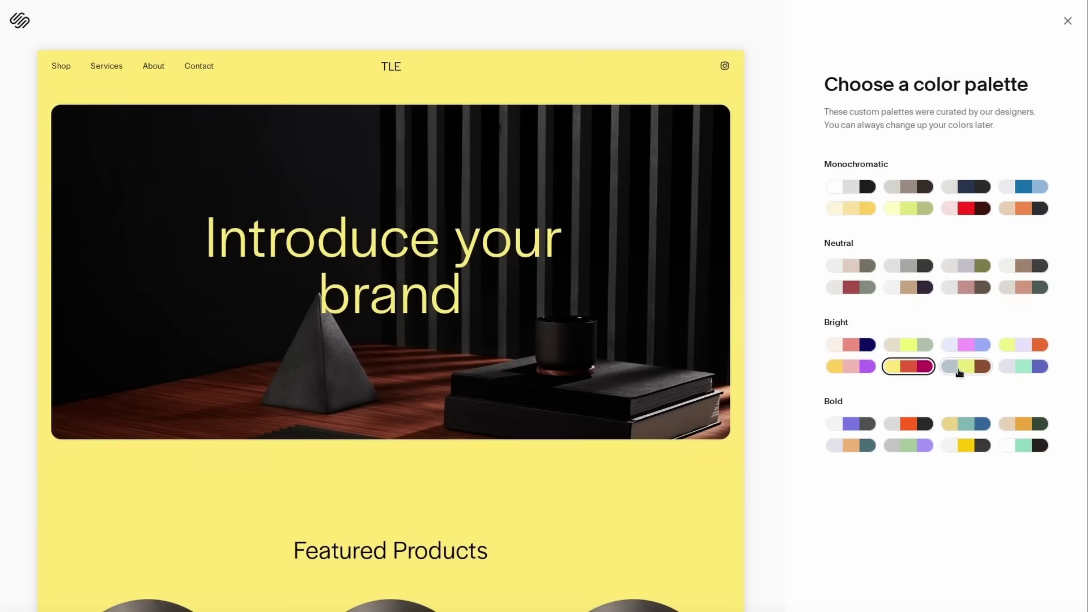
{"action": "left_click", "coordinate": [969, 368]}
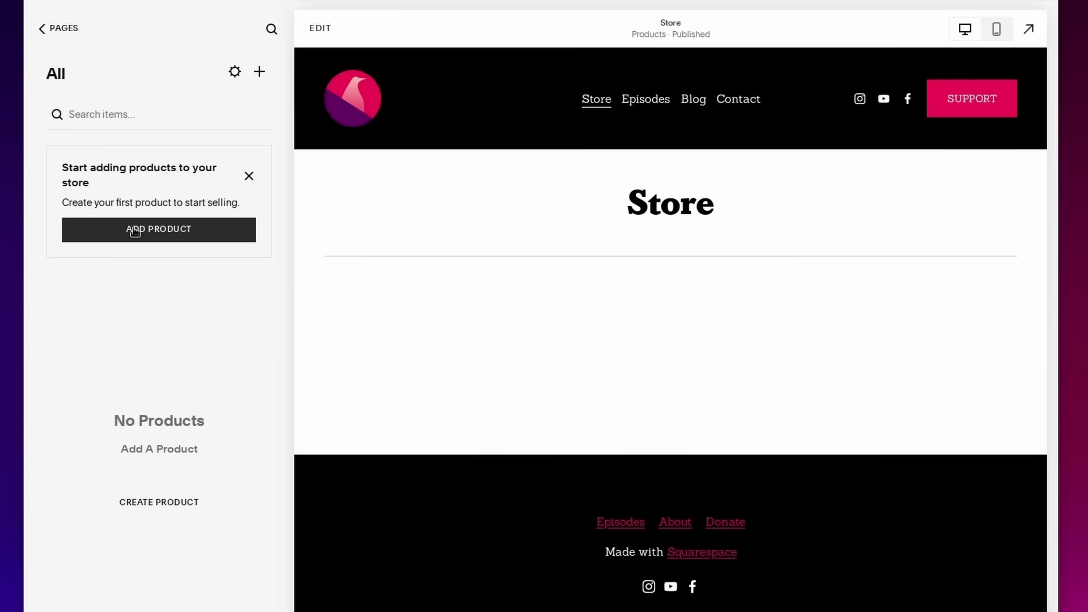
Start a new physical product, then change The Linux Experiment logo icon to the music note.
{"action": "left_click", "coordinate": [136, 229]}
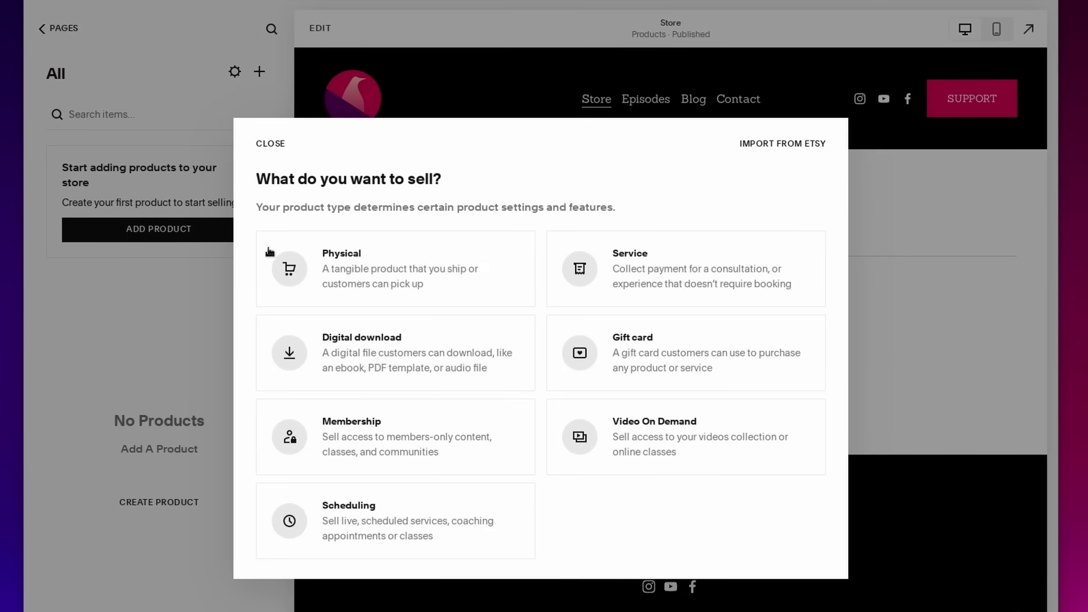
{"action": "left_click", "coordinate": [342, 266]}
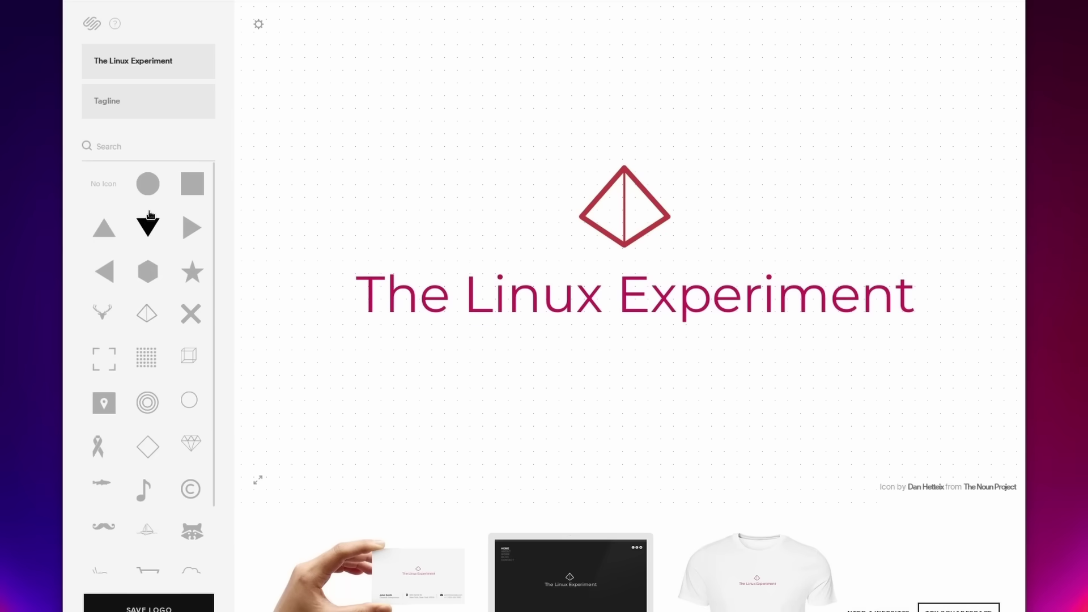
{"action": "scroll", "coordinate": [150, 218], "scroll_direction": "down", "scroll_amount": 2}
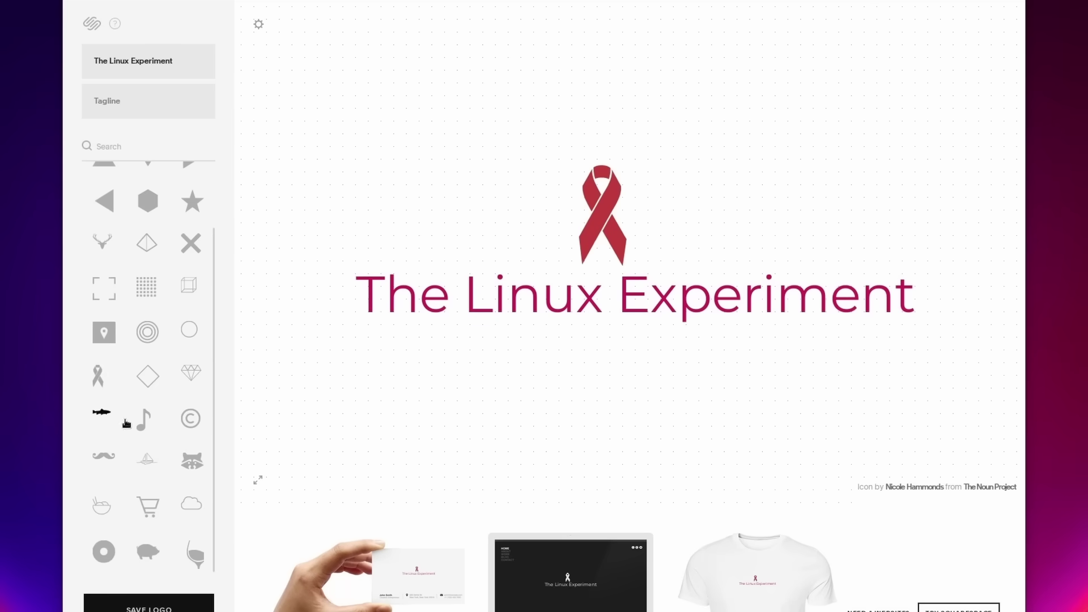
{"action": "left_click", "coordinate": [143, 419]}
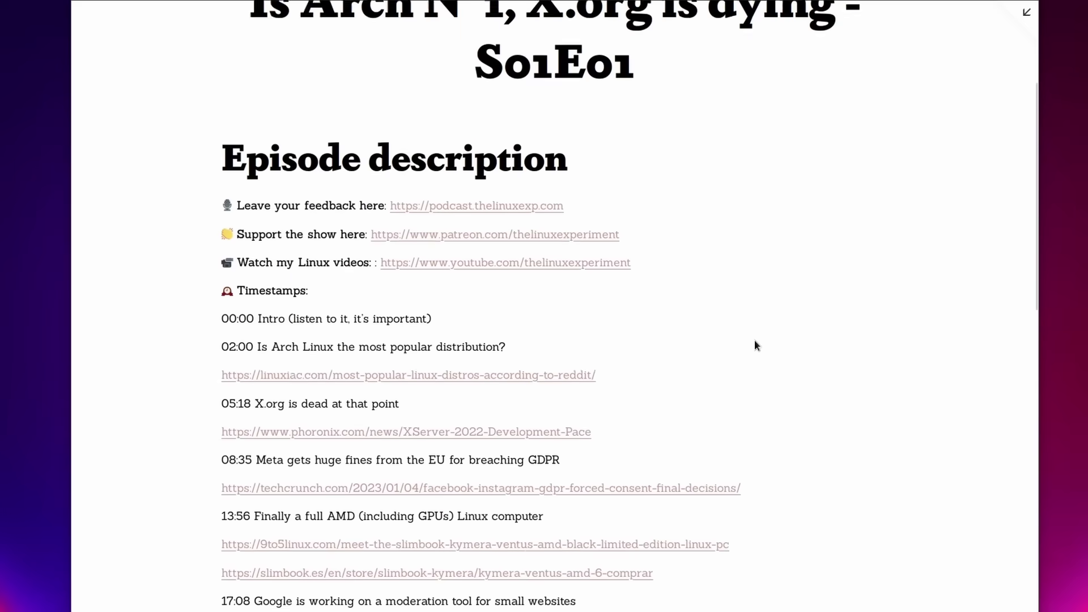
{"action": "scroll", "coordinate": [753, 339], "scroll_direction": "down", "scroll_amount": 6}
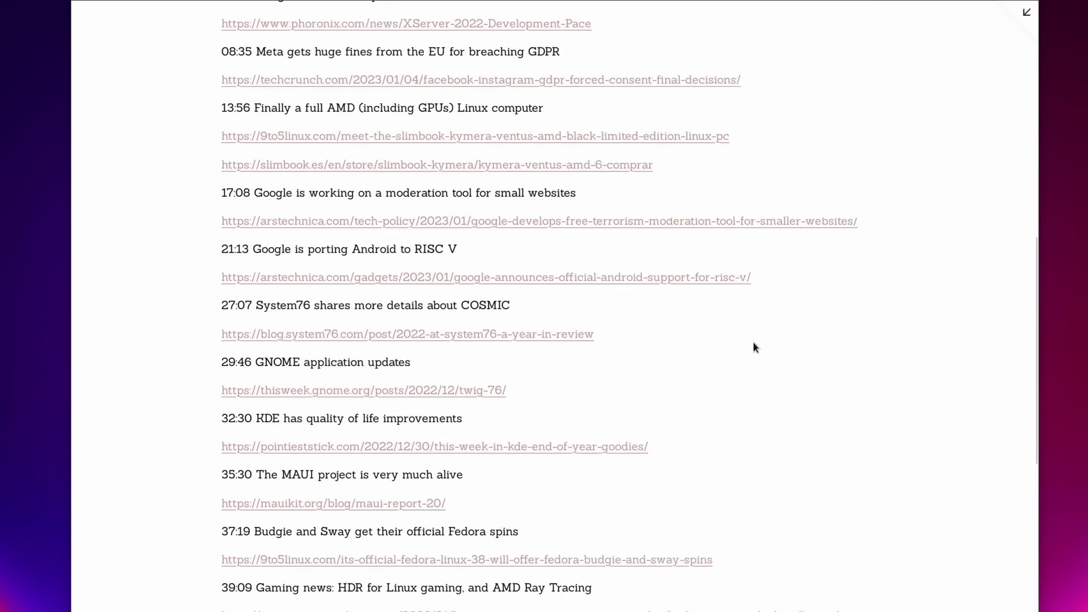
{"action": "scroll", "coordinate": [754, 346], "scroll_direction": "down", "scroll_amount": 7}
{"action": "scroll", "coordinate": [754, 347], "scroll_direction": "up", "scroll_amount": 8}
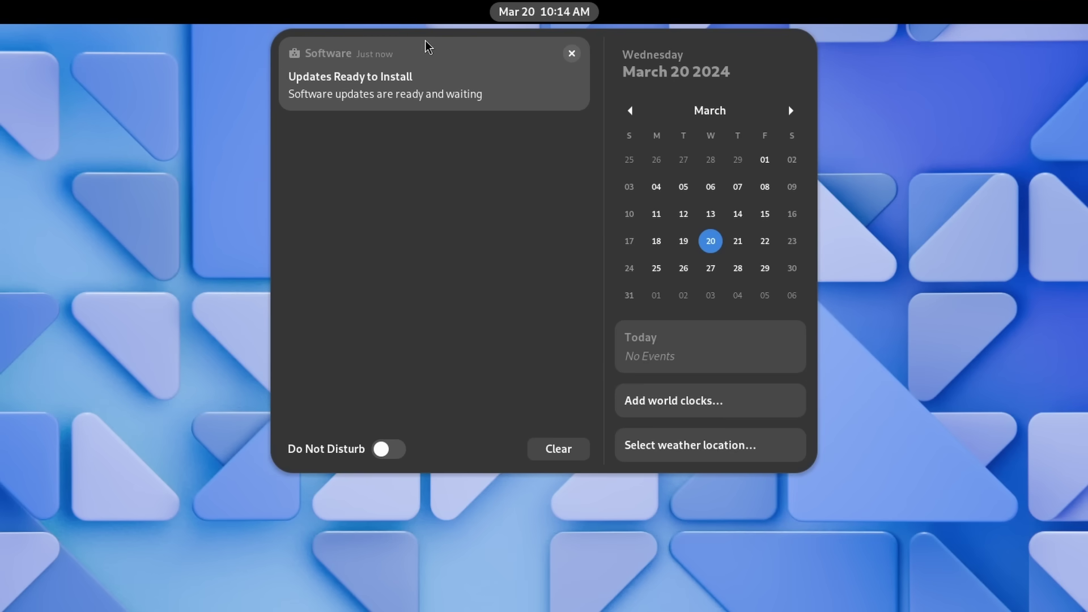
Close the calendar panel and take a full-screen screenshot using Print Screen in Screen mode.
{"action": "left_click", "coordinate": [553, 10]}
{"action": "key", "text": "Print"}
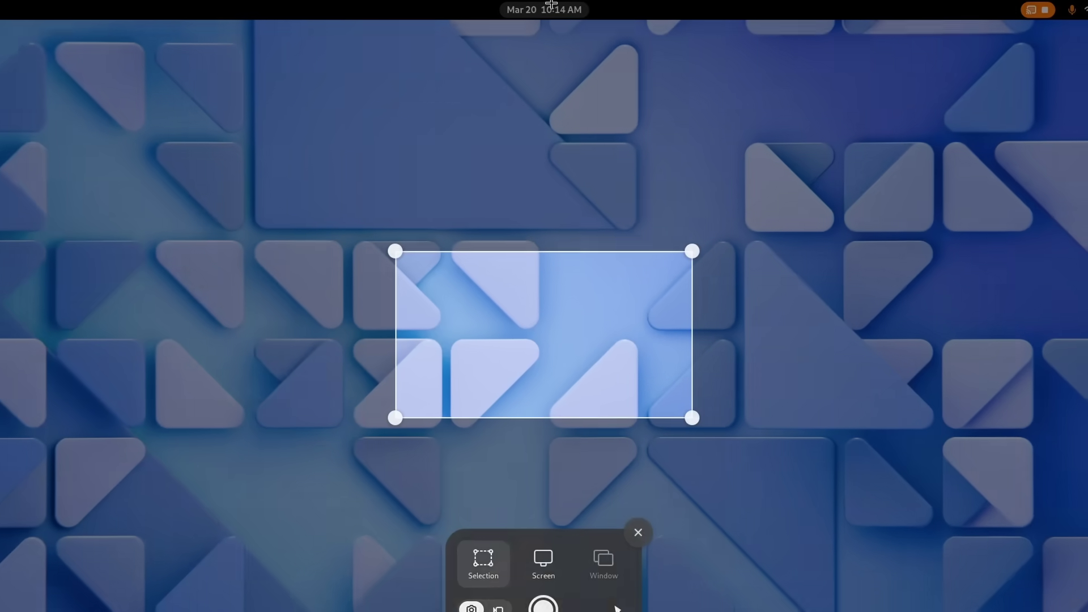
{"action": "left_click", "coordinate": [543, 513]}
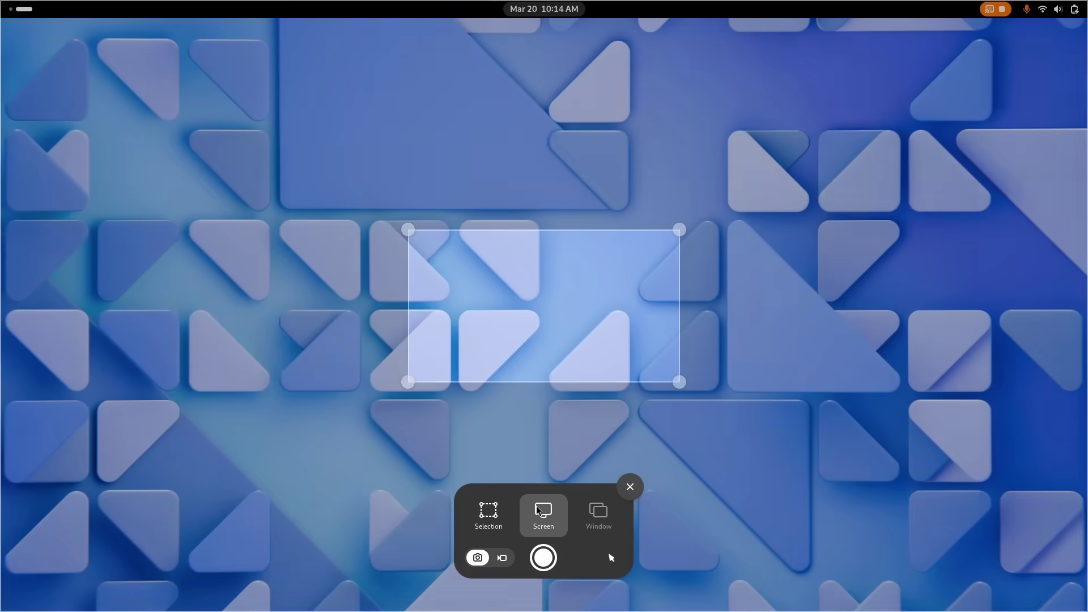
{"action": "left_click", "coordinate": [542, 557]}
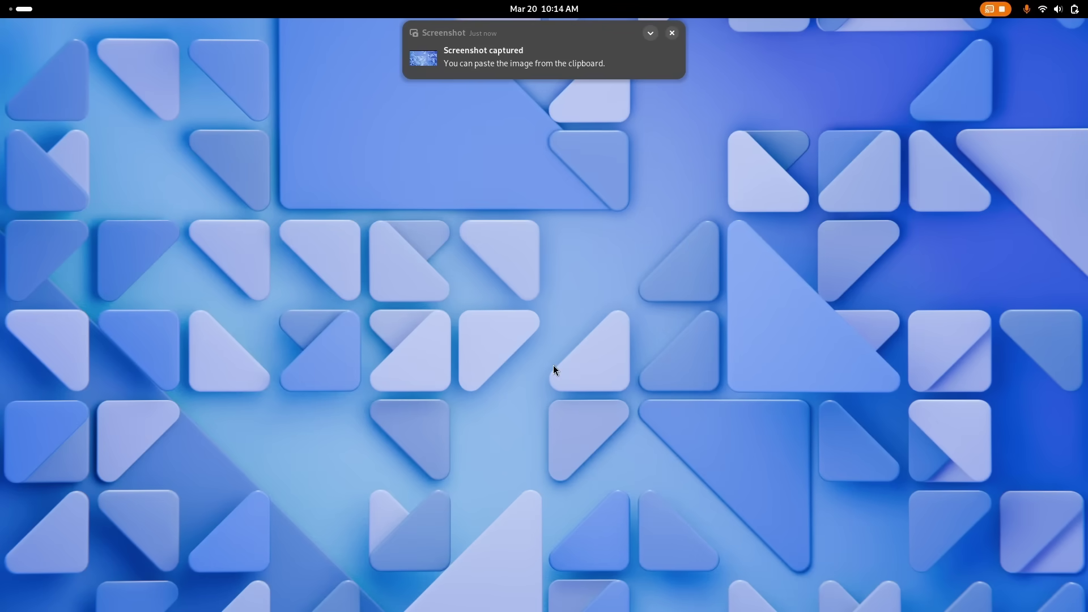
{"action": "mouse_move", "coordinate": [568, 55]}
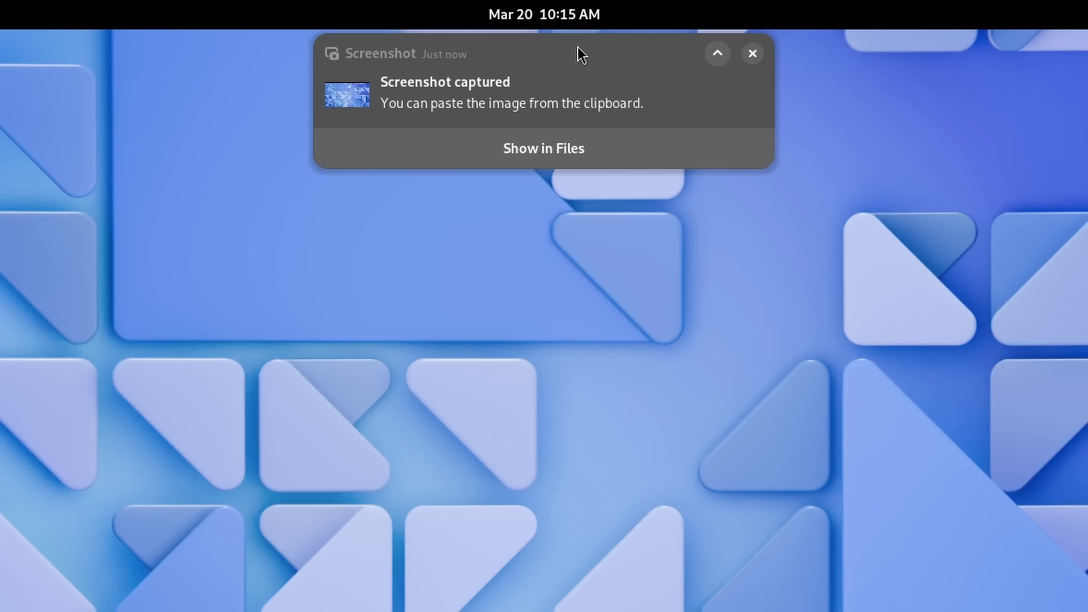
View the captured screenshot in the image viewer, close it, then open the calendar panel.
{"action": "left_click", "coordinate": [705, 60]}
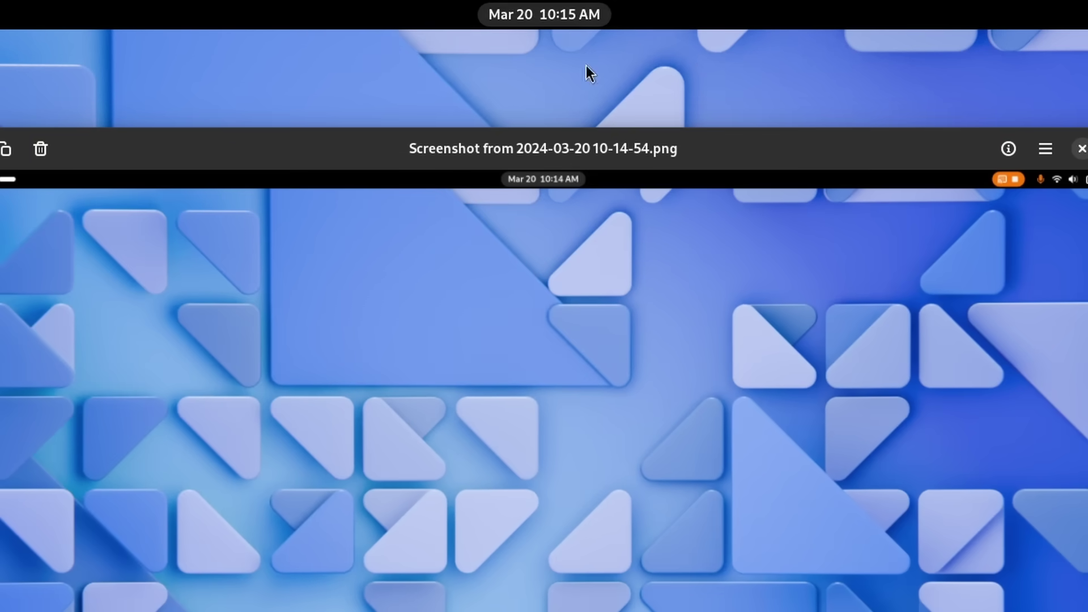
{"action": "left_click", "coordinate": [1066, 149]}
{"action": "left_click", "coordinate": [533, 15]}
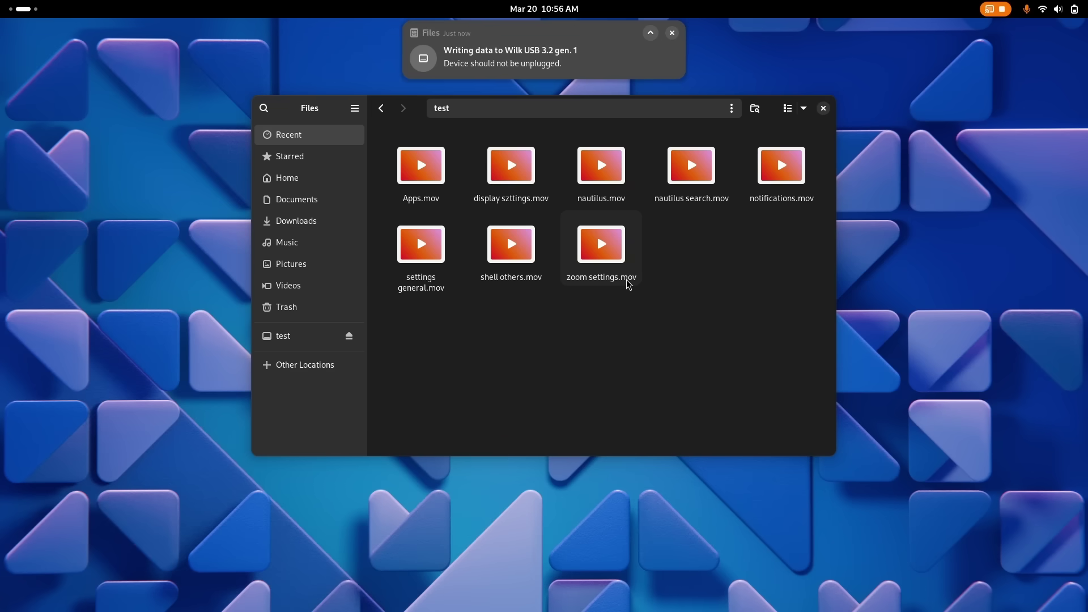
Switch to the next, empty workspace with Super+Page Down.
{"action": "key", "text": "super+Page_Down"}
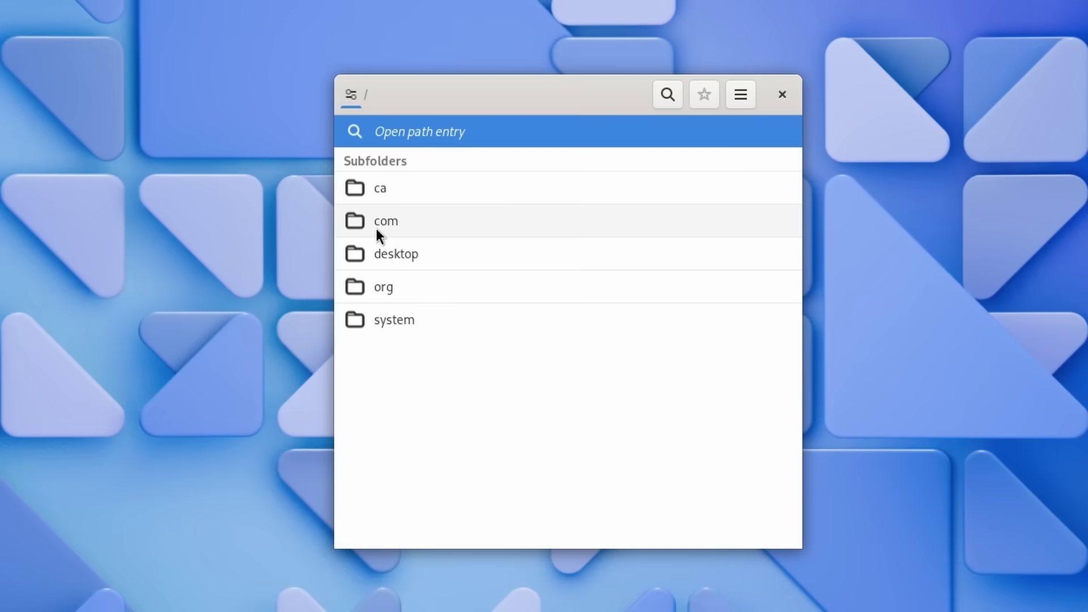
Navigate dconf Editor to the /org/gnome/mutter/ settings folder.
{"action": "left_click", "coordinate": [403, 283]}
{"action": "left_click", "coordinate": [393, 226]}
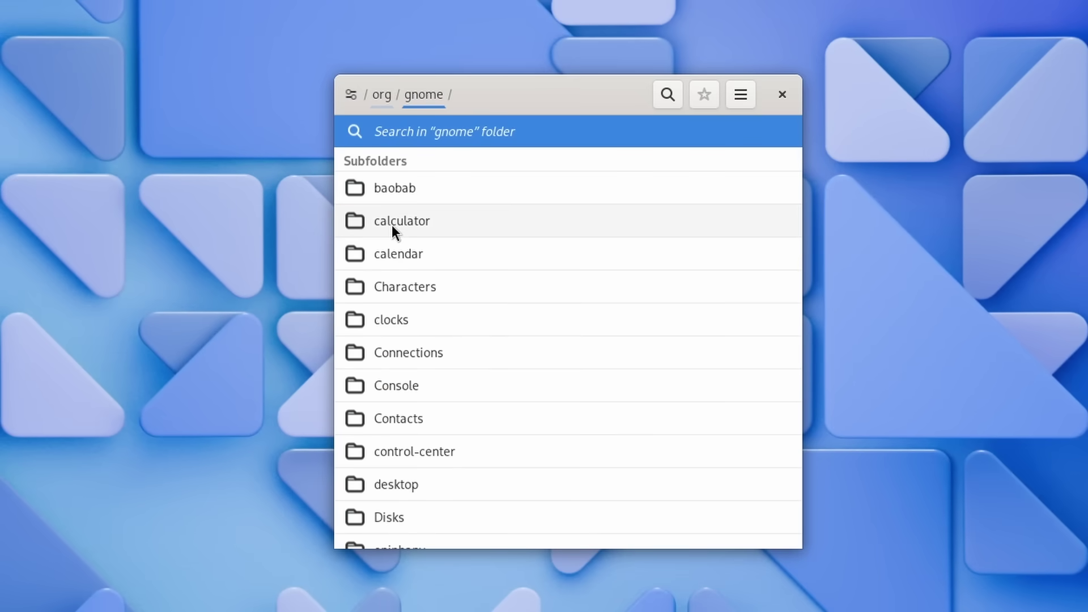
{"action": "scroll", "coordinate": [460, 366], "scroll_direction": "down", "scroll_amount": 15}
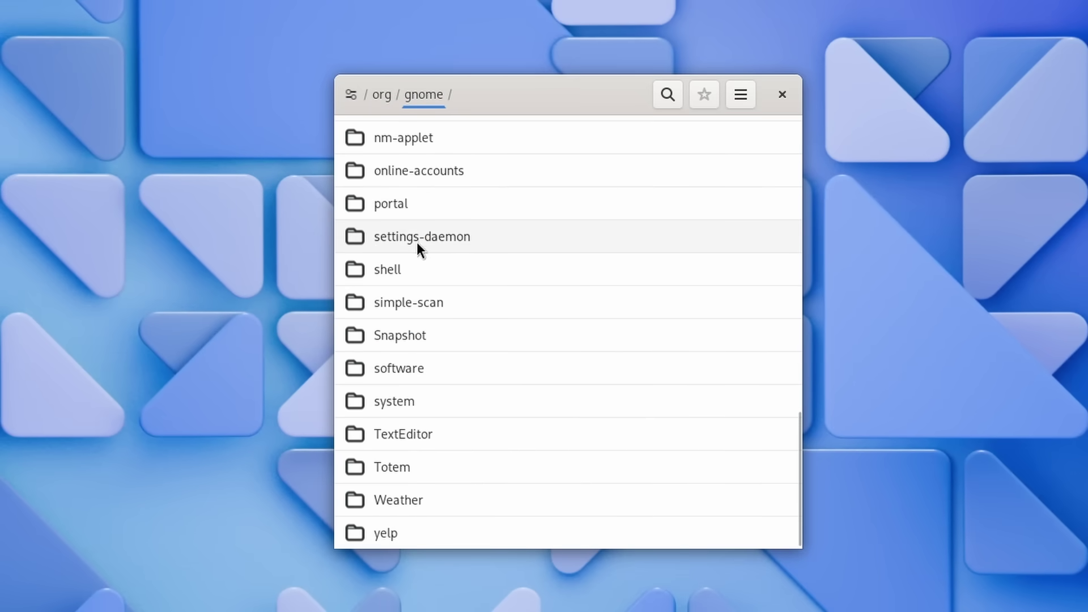
{"action": "scroll", "coordinate": [417, 221], "scroll_direction": "up", "scroll_amount": 3}
{"action": "left_click", "coordinate": [392, 193]}
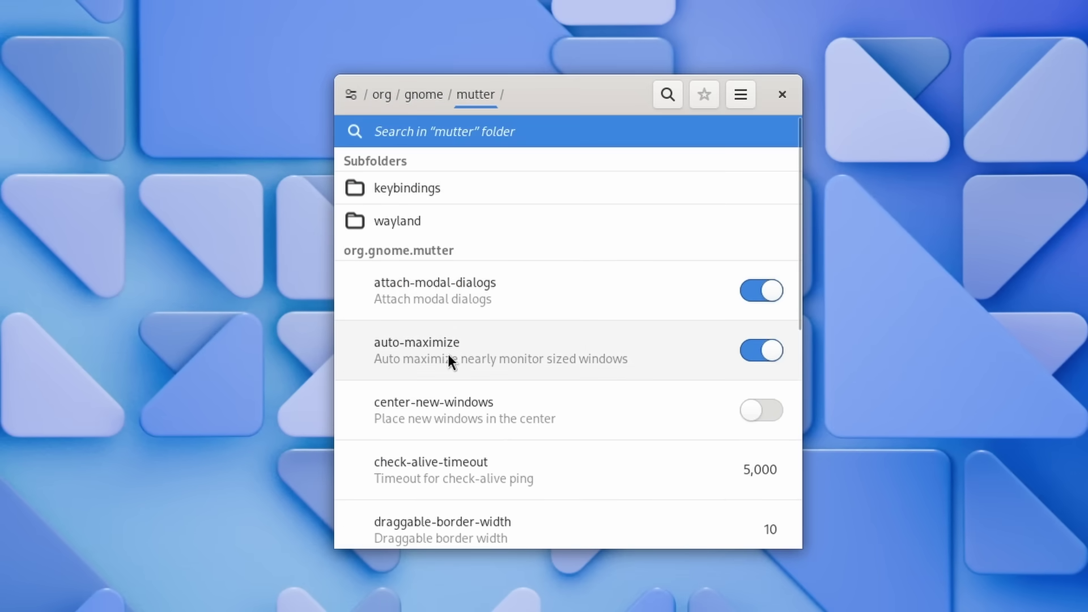
{"action": "scroll", "coordinate": [447, 352], "scroll_direction": "down", "scroll_amount": 5}
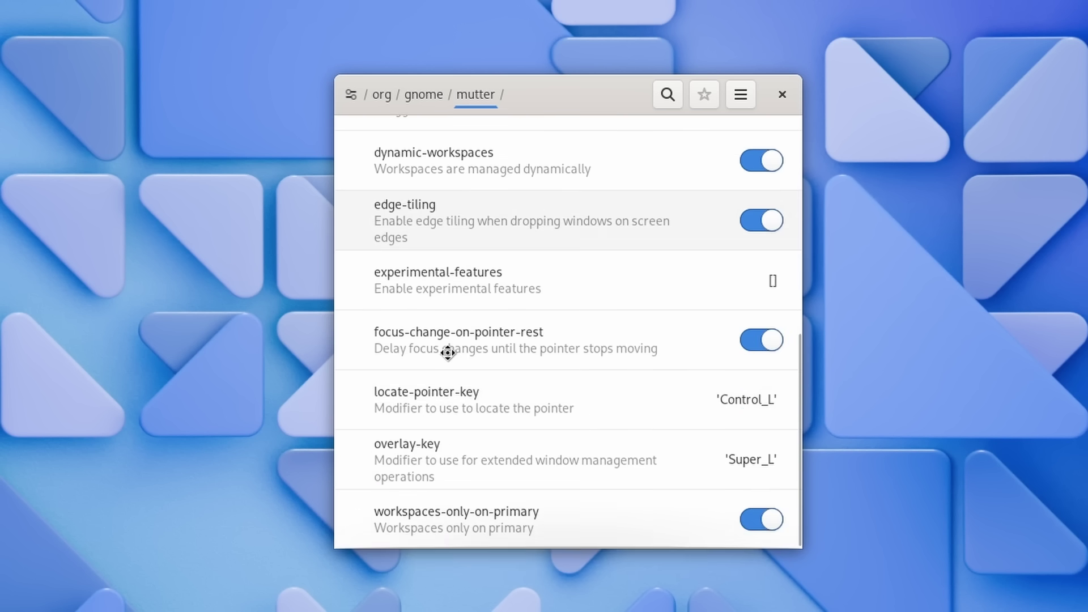
Turn off the default experimental-features value and tick variable-refresh-rate in the custom flags.
{"action": "left_click", "coordinate": [511, 303]}
{"action": "scroll", "coordinate": [634, 391], "scroll_direction": "down", "scroll_amount": 6}
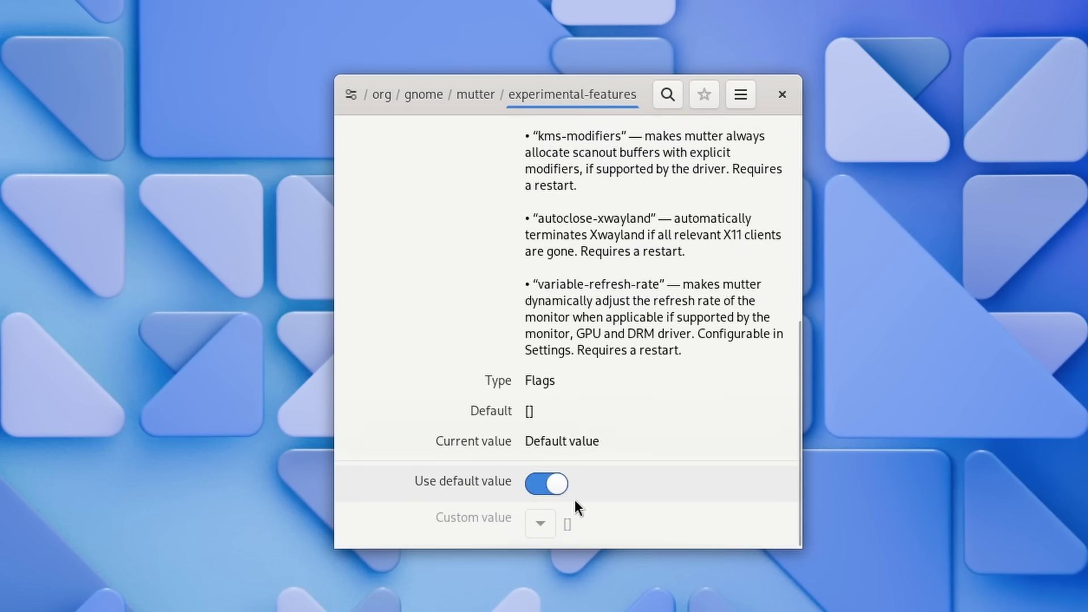
{"action": "left_click", "coordinate": [546, 484]}
{"action": "scroll", "coordinate": [649, 442], "scroll_direction": "down", "scroll_amount": 1}
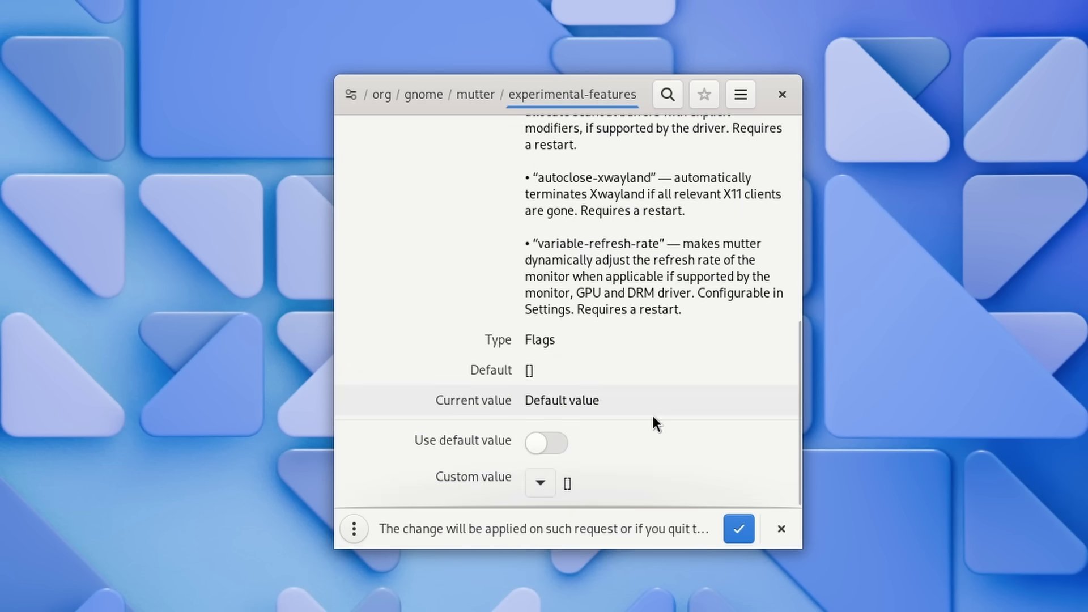
{"action": "left_click", "coordinate": [542, 483]}
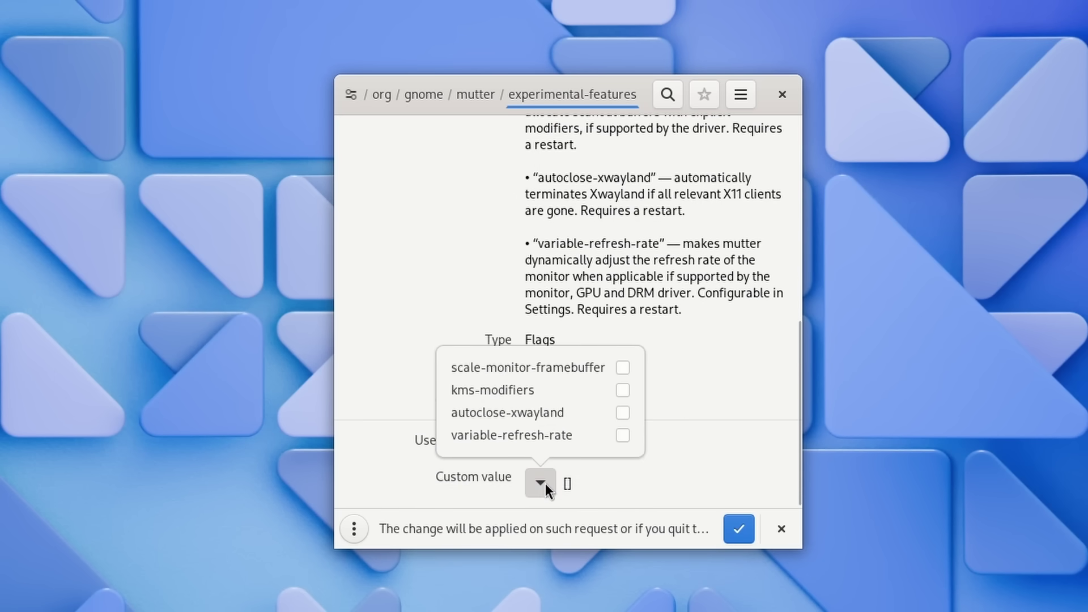
{"action": "left_click", "coordinate": [623, 436]}
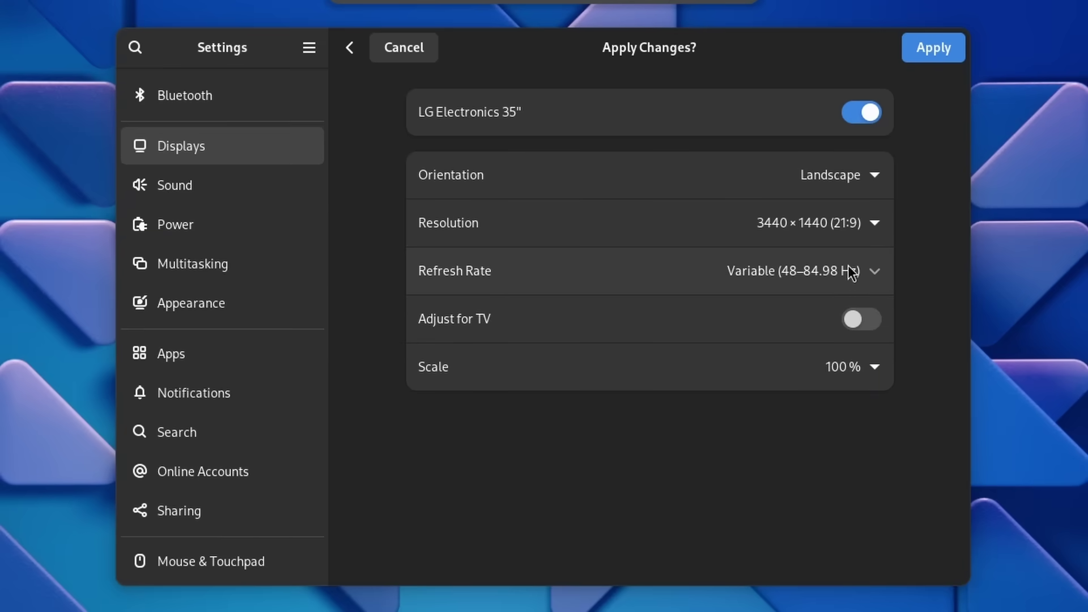
{"action": "left_click", "coordinate": [852, 272]}
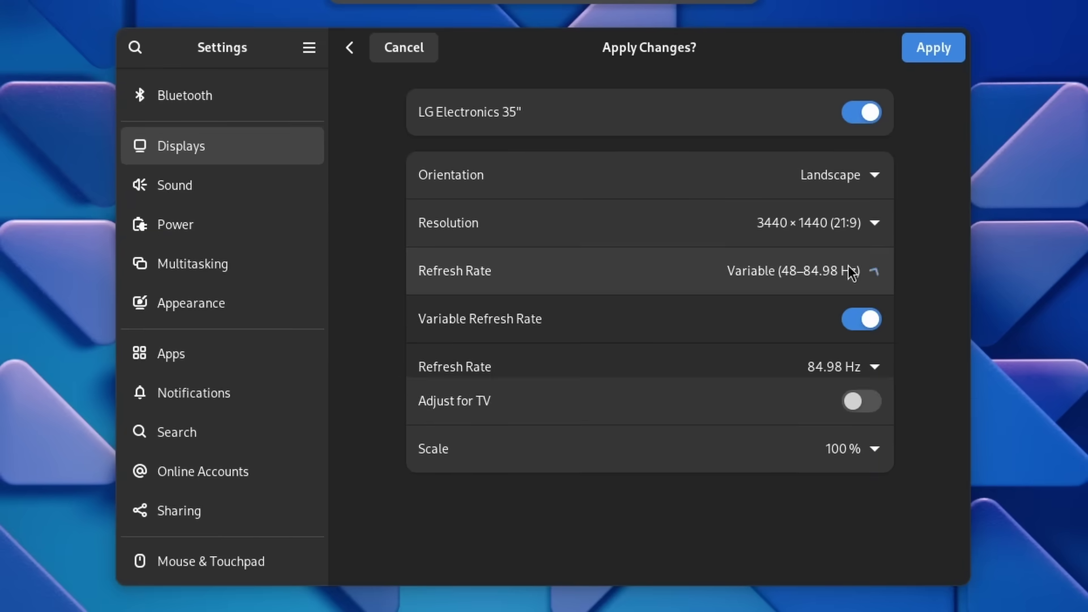
Keep the LG monitor at a fixed 84.98 Hz and switch off Variable Refresh Rate.
{"action": "left_click", "coordinate": [866, 363]}
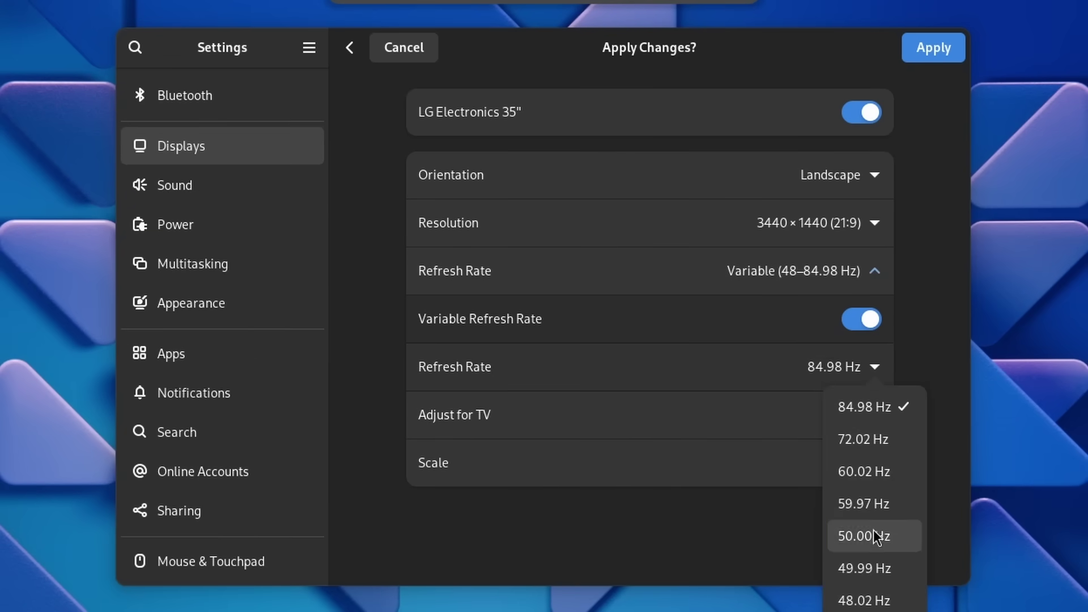
{"action": "left_click", "coordinate": [866, 407]}
{"action": "left_click", "coordinate": [852, 319]}
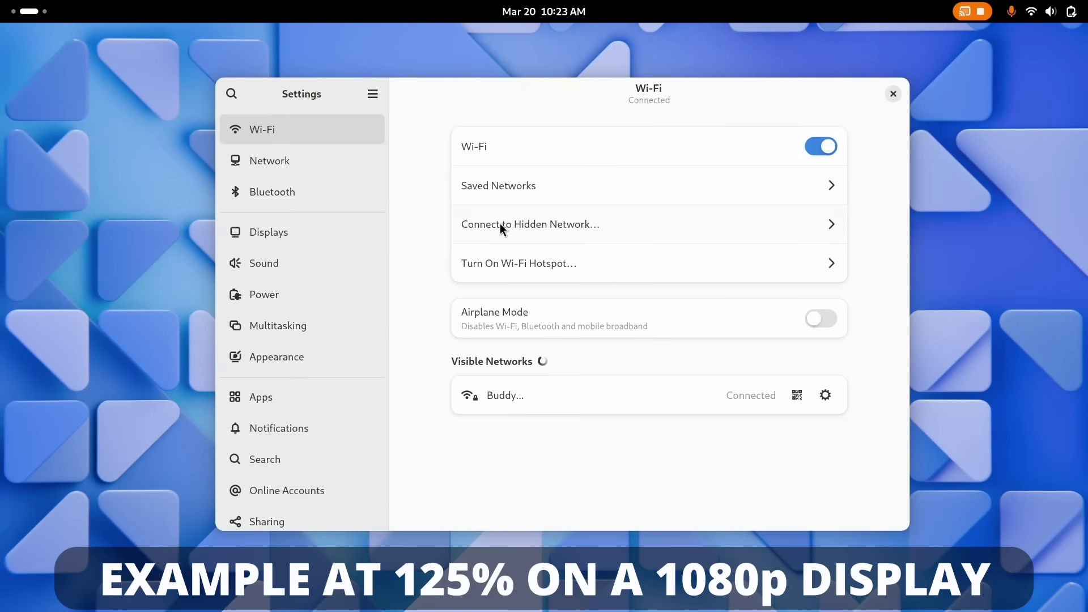
Browse the Network, Bluetooth, Displays, Sound and Power pages, finishing on Multitasking.
{"action": "left_click", "coordinate": [280, 161]}
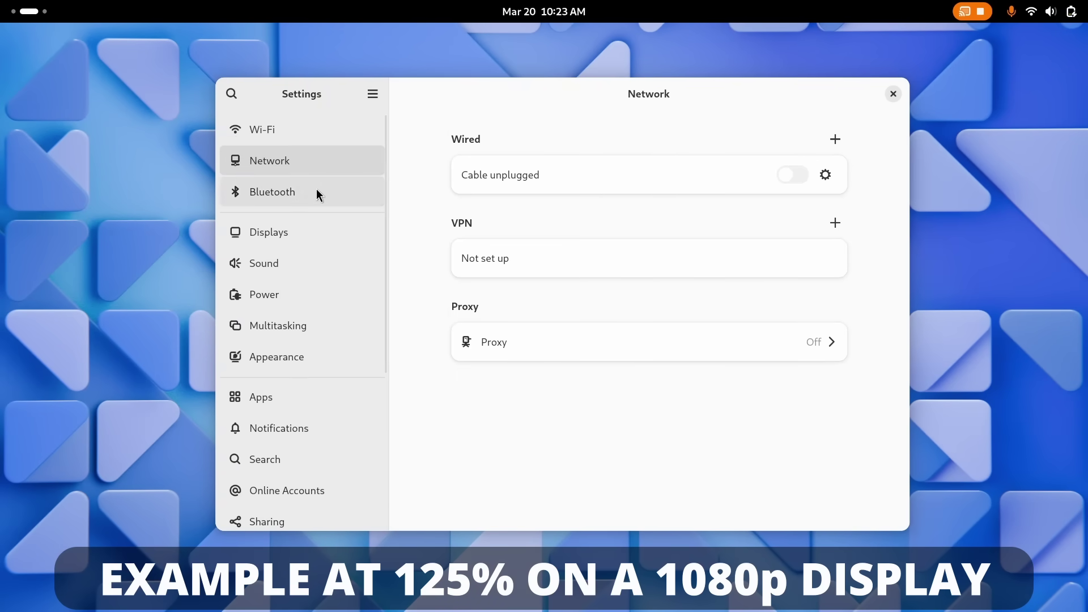
{"action": "left_click", "coordinate": [316, 191]}
{"action": "left_click", "coordinate": [291, 229]}
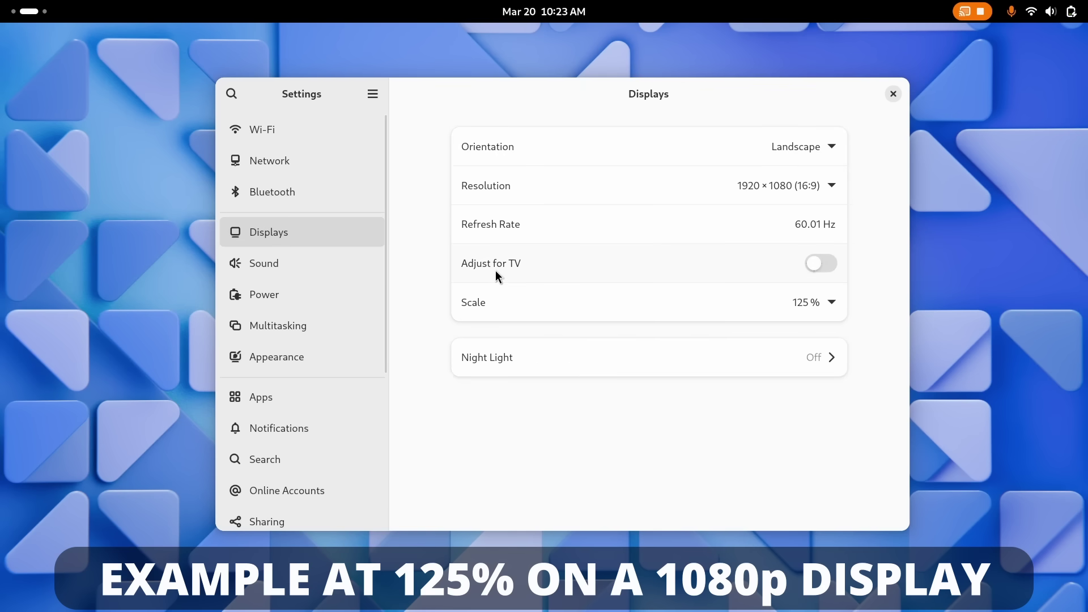
{"action": "left_click", "coordinate": [300, 265]}
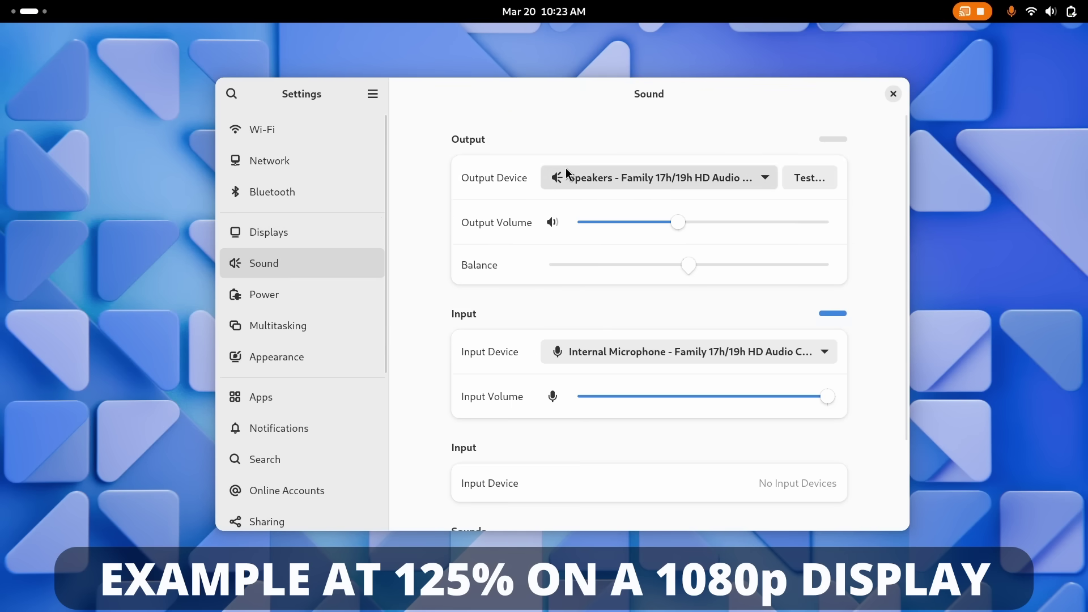
{"action": "scroll", "coordinate": [485, 264], "scroll_direction": "down", "scroll_amount": 4}
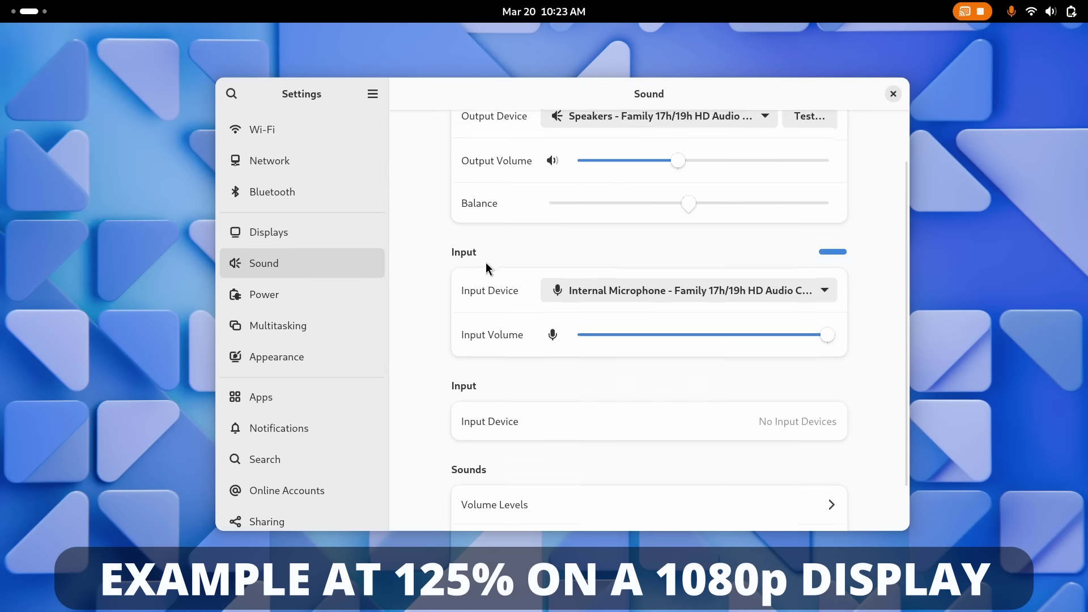
{"action": "left_click", "coordinate": [275, 296]}
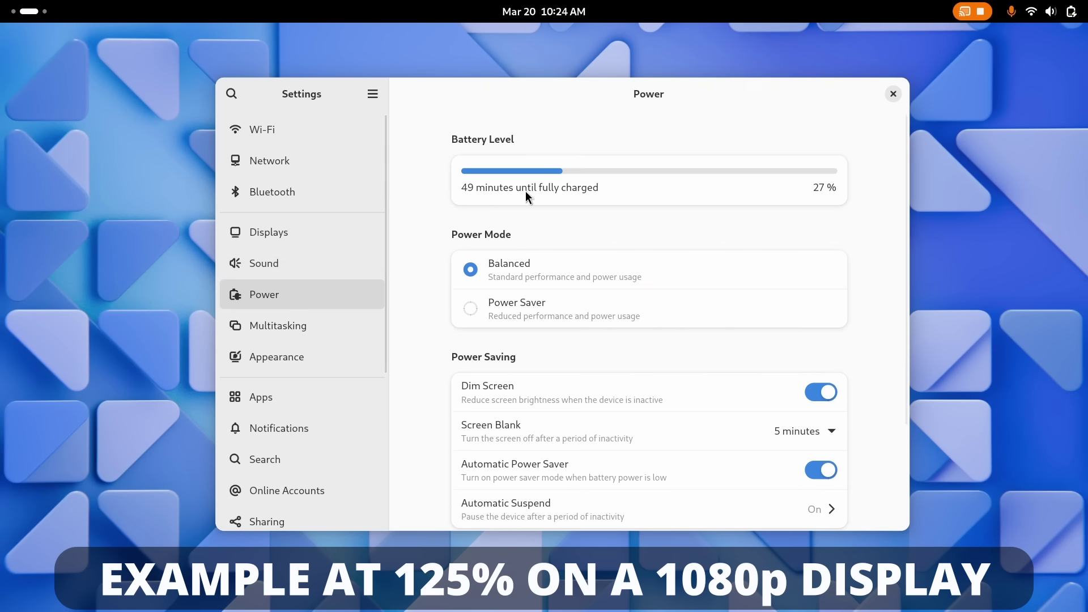
{"action": "scroll", "coordinate": [468, 289], "scroll_direction": "down", "scroll_amount": 4}
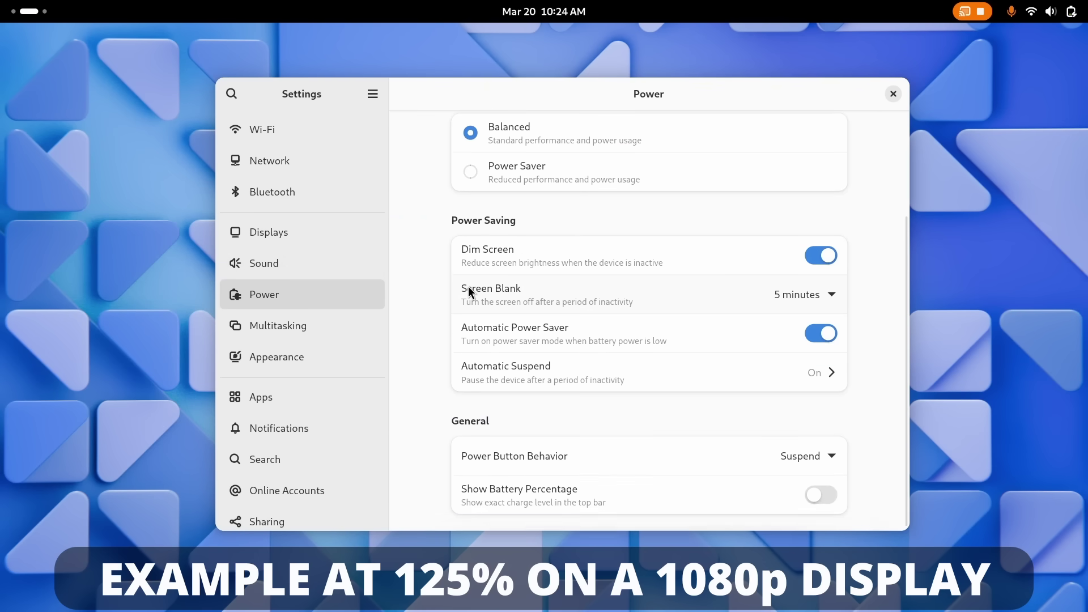
{"action": "left_click", "coordinate": [274, 327]}
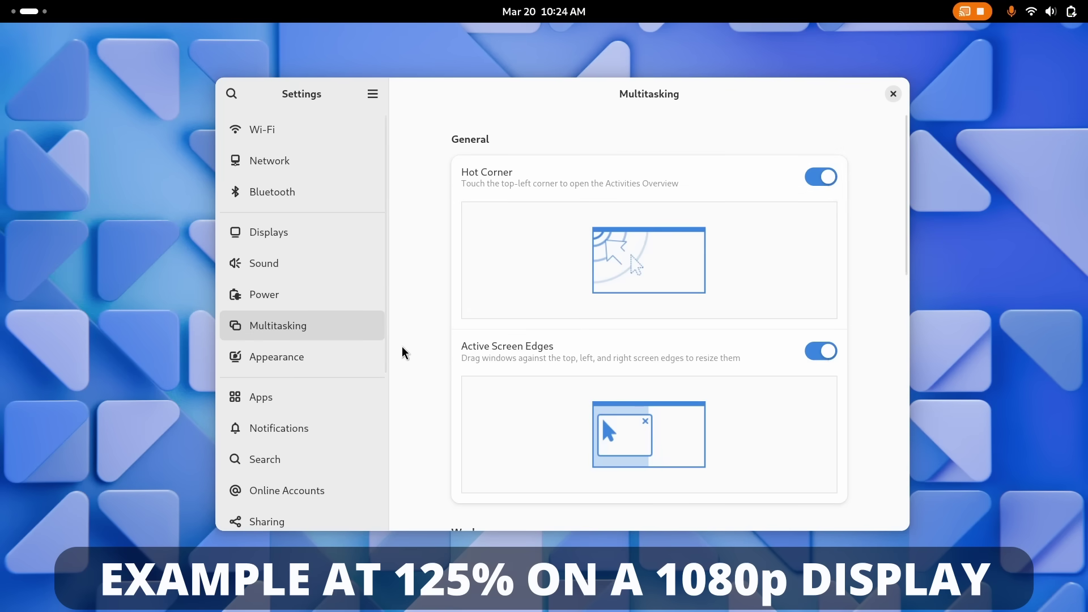
Search dconf Editor for 'fractionha' and go to the /org/gnome/mutter/ keys.
{"action": "left_click", "coordinate": [323, 357]}
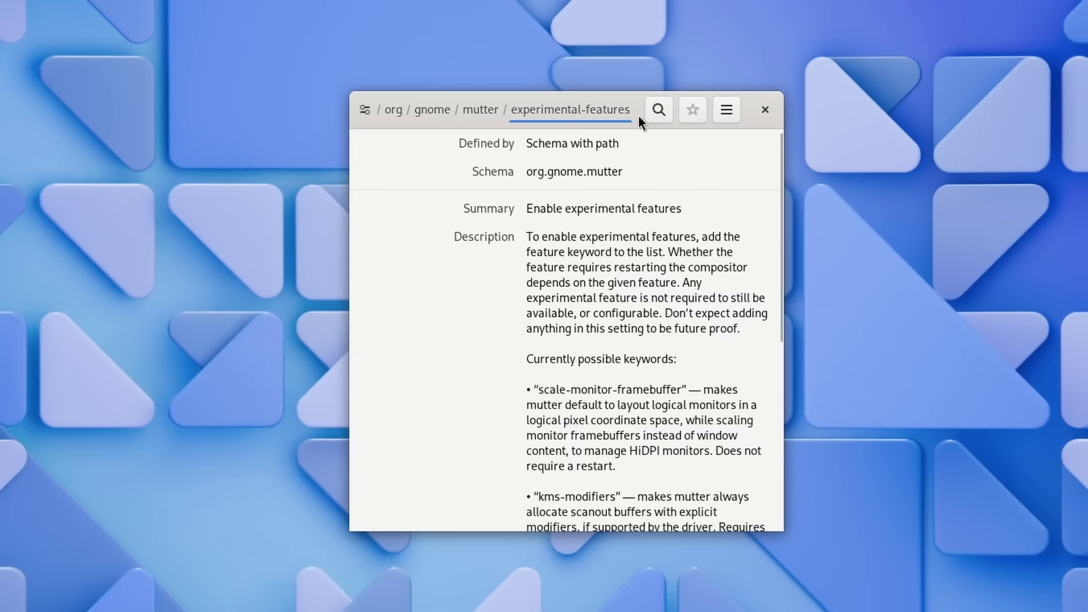
{"action": "left_click", "coordinate": [656, 107]}
{"action": "type", "text": "frac"}
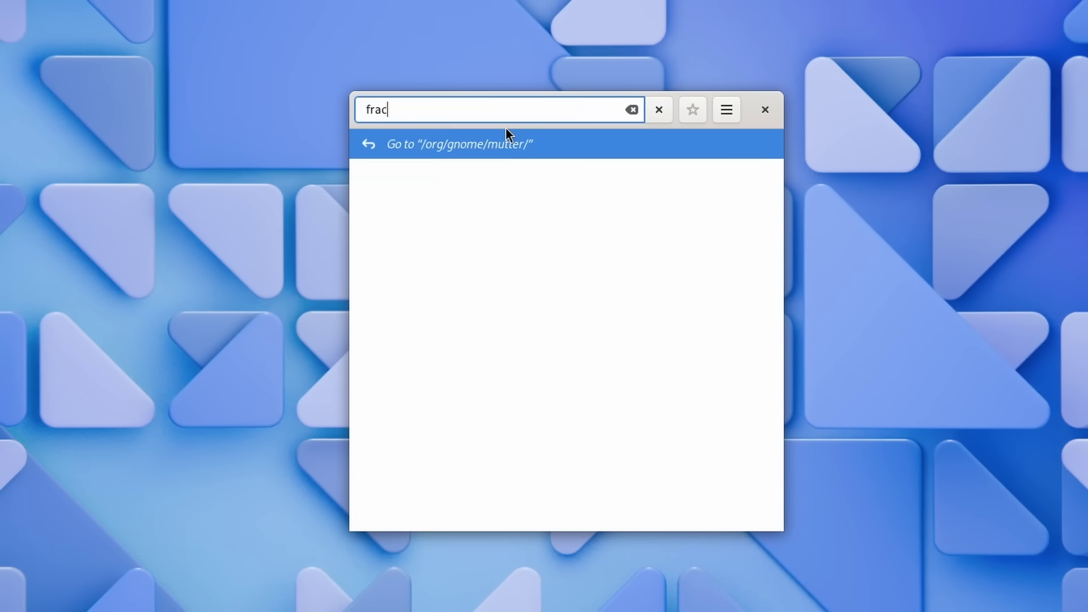
{"action": "type", "text": "tionha"}
{"action": "key", "text": "Down"}
{"action": "left_click", "coordinate": [474, 151]}
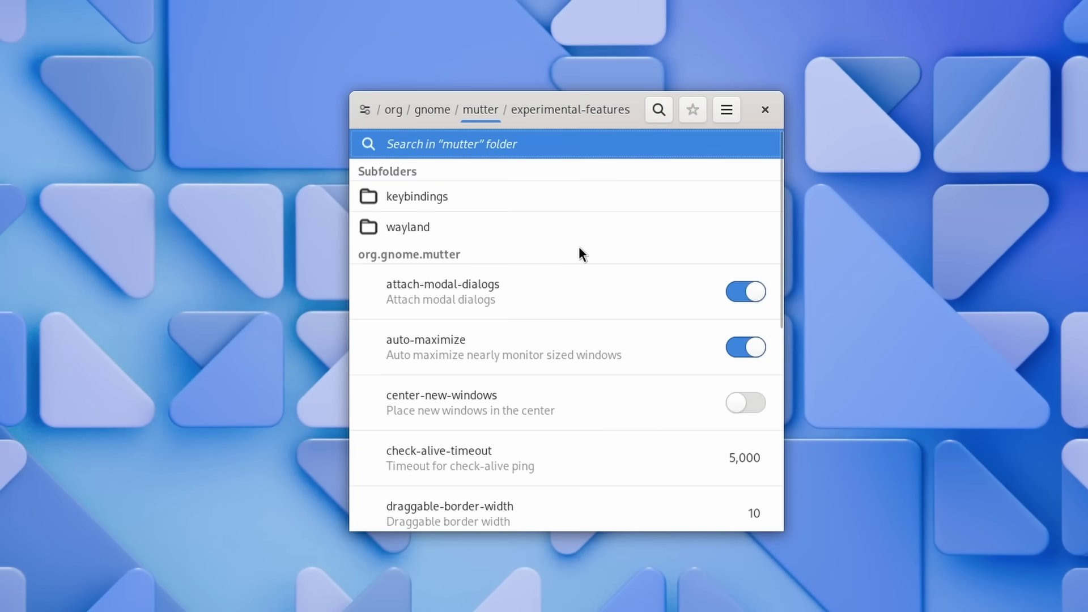
Add scale-monitor-framebuffer to the experimental-features flags.
{"action": "scroll", "coordinate": [549, 399], "scroll_direction": "down", "scroll_amount": 5}
{"action": "left_click", "coordinate": [624, 287]}
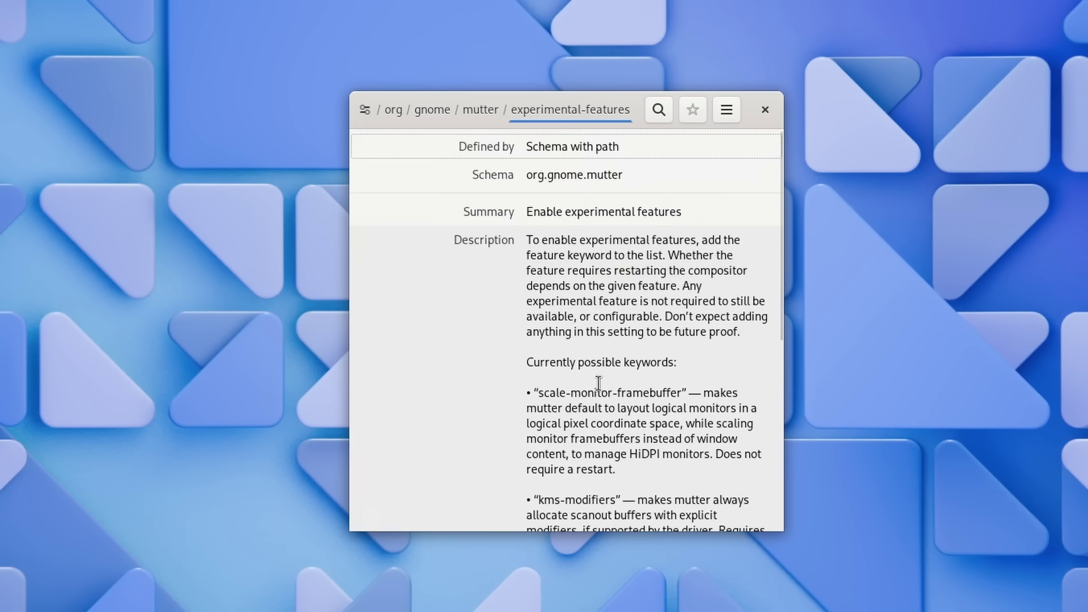
{"action": "scroll", "coordinate": [589, 408], "scroll_direction": "down", "scroll_amount": 10}
{"action": "left_click", "coordinate": [540, 508]}
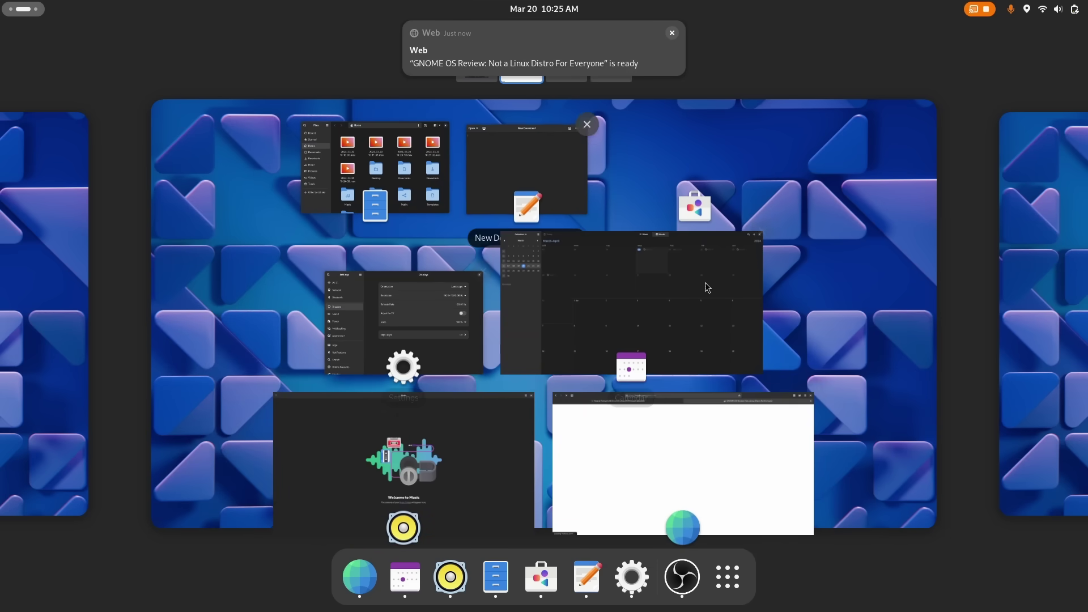
Unlock the Remote Login sharing settings by entering the account password.
{"action": "left_click", "coordinate": [568, 14]}
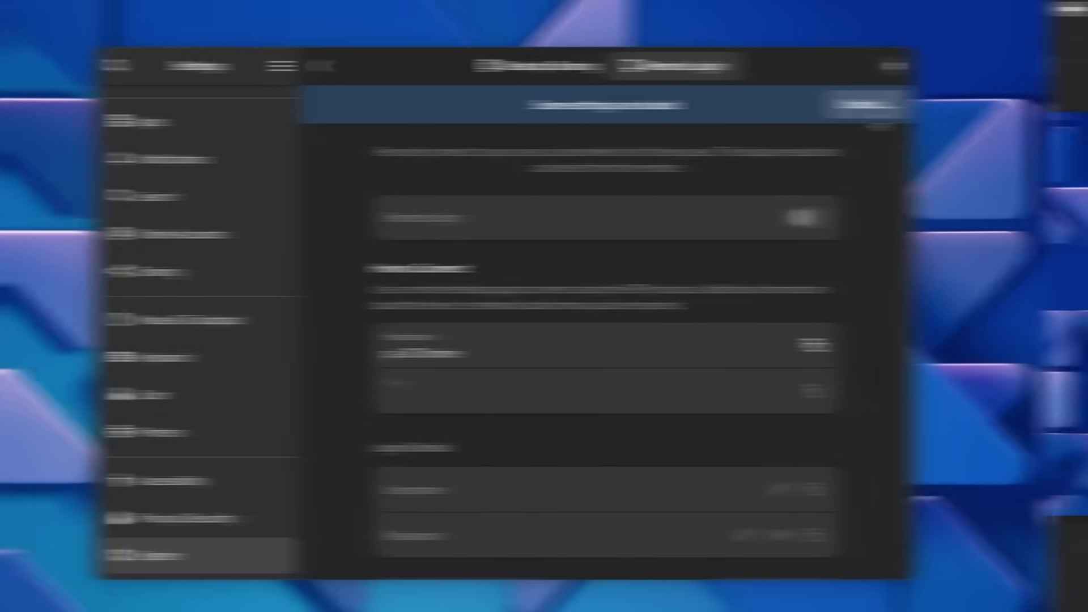
{"action": "left_click", "coordinate": [906, 105]}
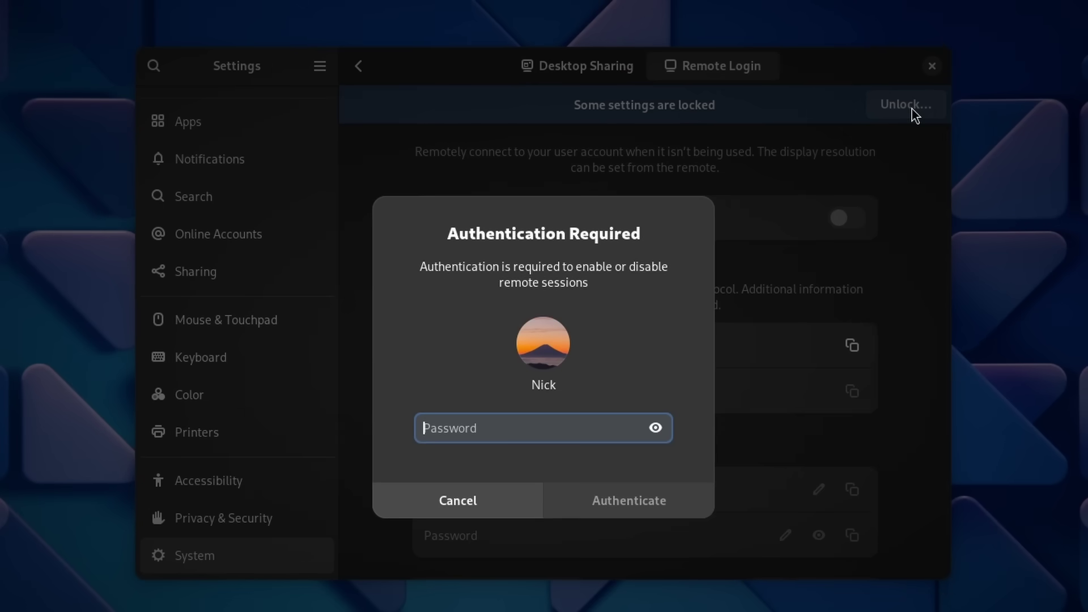
{"action": "type", "text": "****"}
{"action": "key", "text": "Return"}
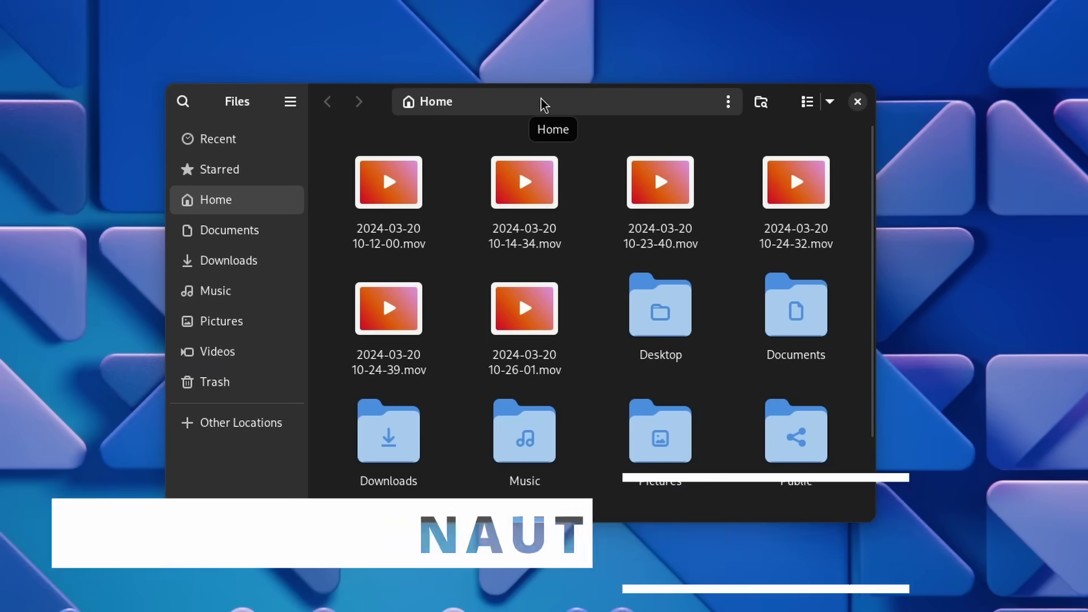
Go to the Documents folder by typing its path into the location bar.
{"action": "left_click", "coordinate": [542, 100]}
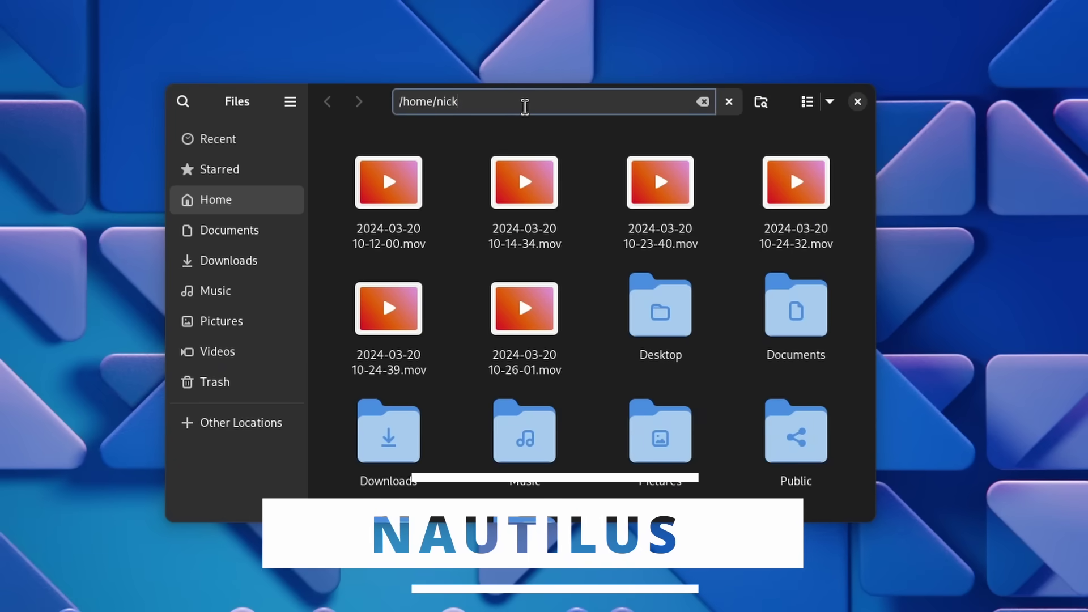
{"action": "triple_click", "coordinate": [436, 88]}
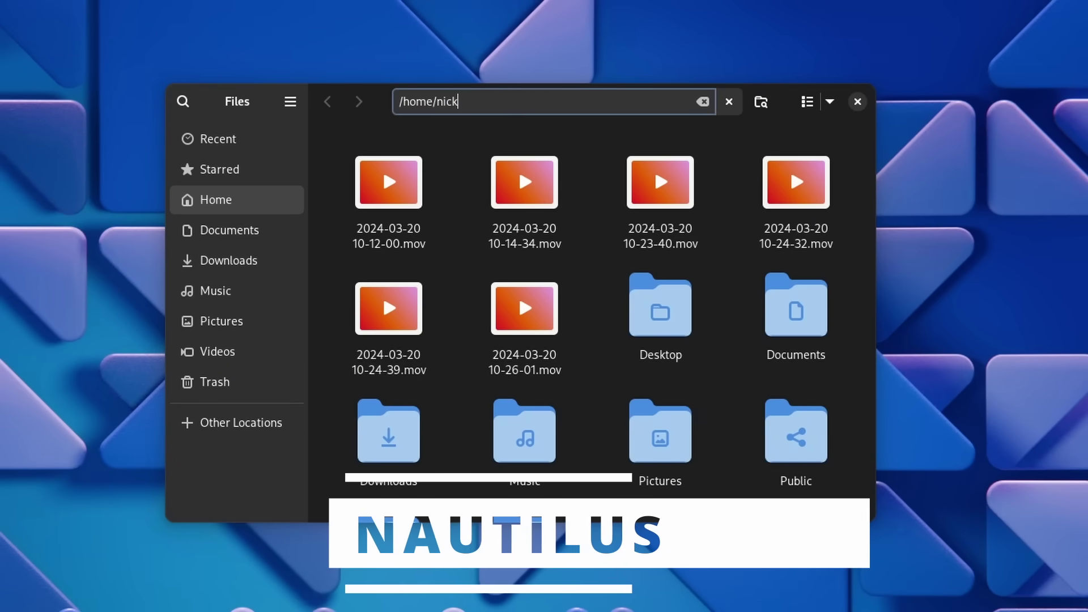
{"action": "type", "text": "/Documents/"}
{"action": "key", "text": "Return"}
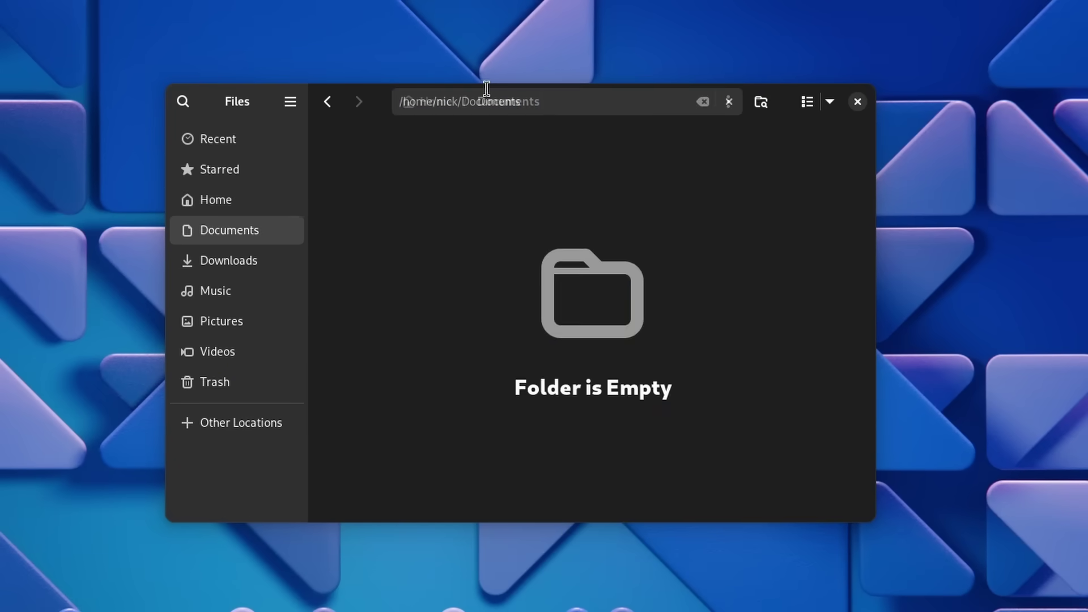
Return to the Home folder and open the Desktop folder.
{"action": "left_click", "coordinate": [327, 101]}
{"action": "left_click", "coordinate": [497, 99]}
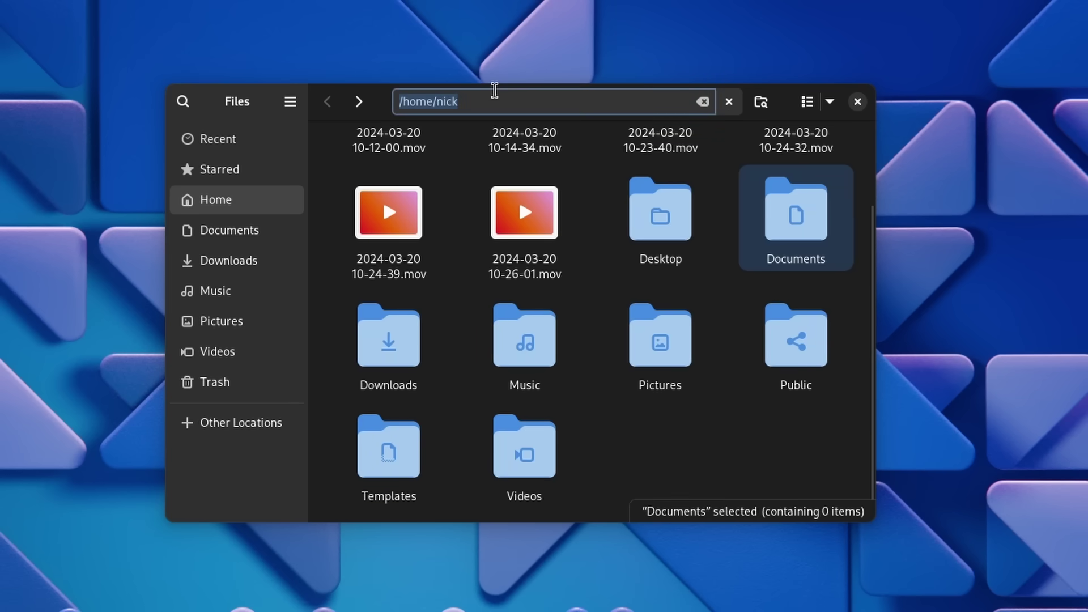
{"action": "left_click", "coordinate": [662, 454]}
{"action": "left_click", "coordinate": [506, 105]}
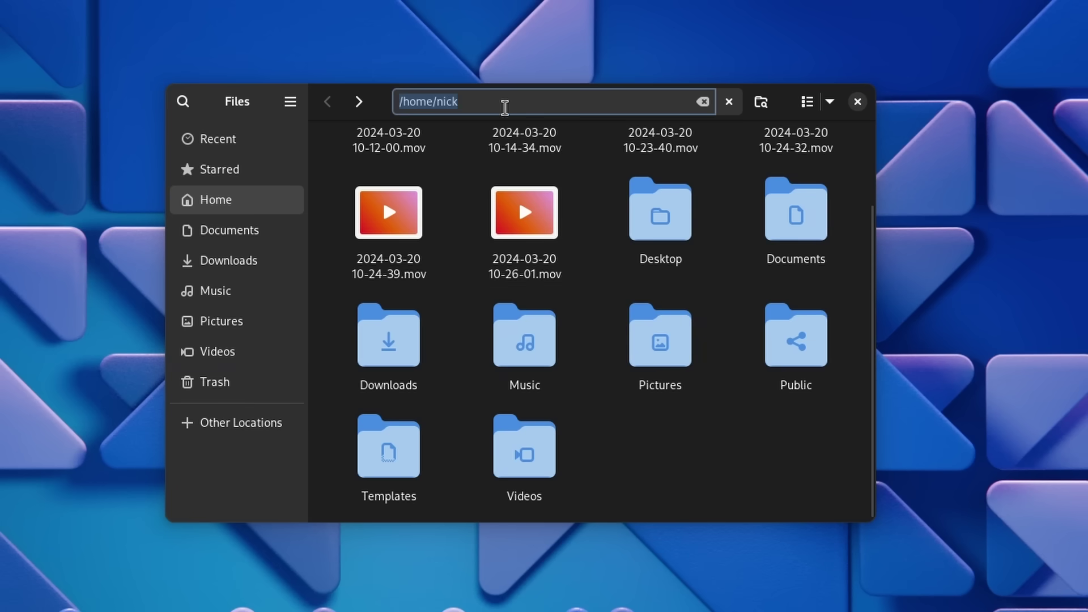
{"action": "left_click", "coordinate": [682, 390]}
{"action": "double_click", "coordinate": [659, 216]}
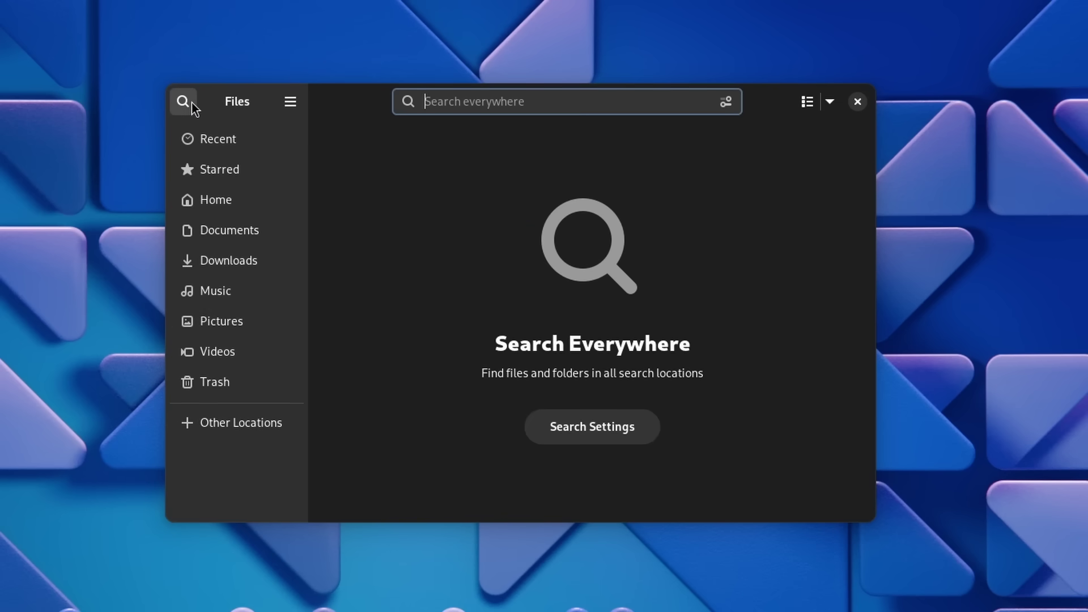
Search for 'mov' and 'png' files, switch to searching everywhere, then return Home.
{"action": "type", "text": "mov"}
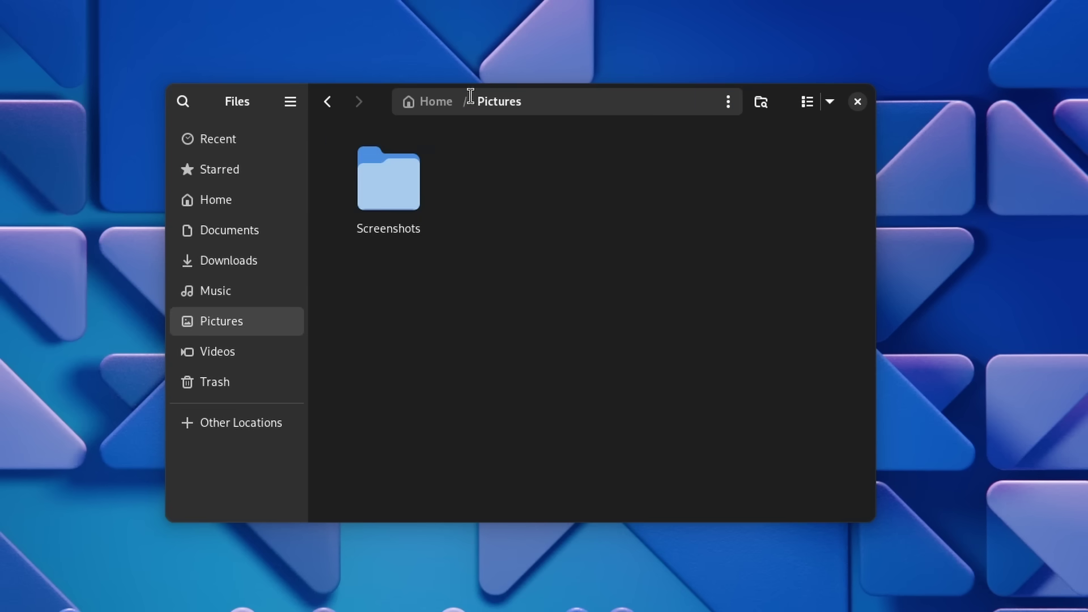
{"action": "type", "text": "png"}
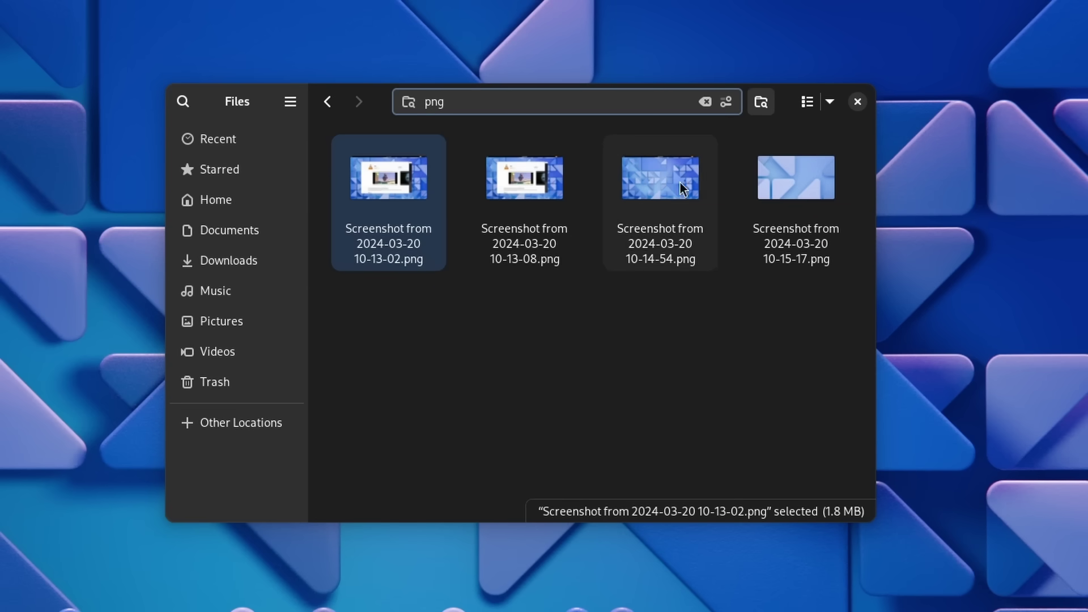
{"action": "left_click", "coordinate": [182, 101]}
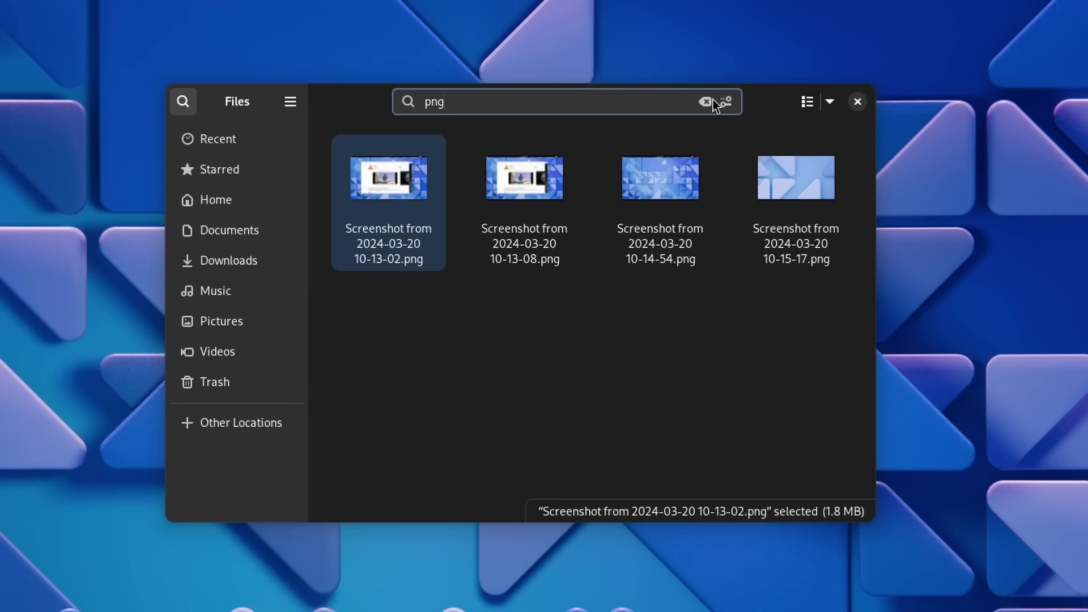
{"action": "left_click", "coordinate": [235, 204]}
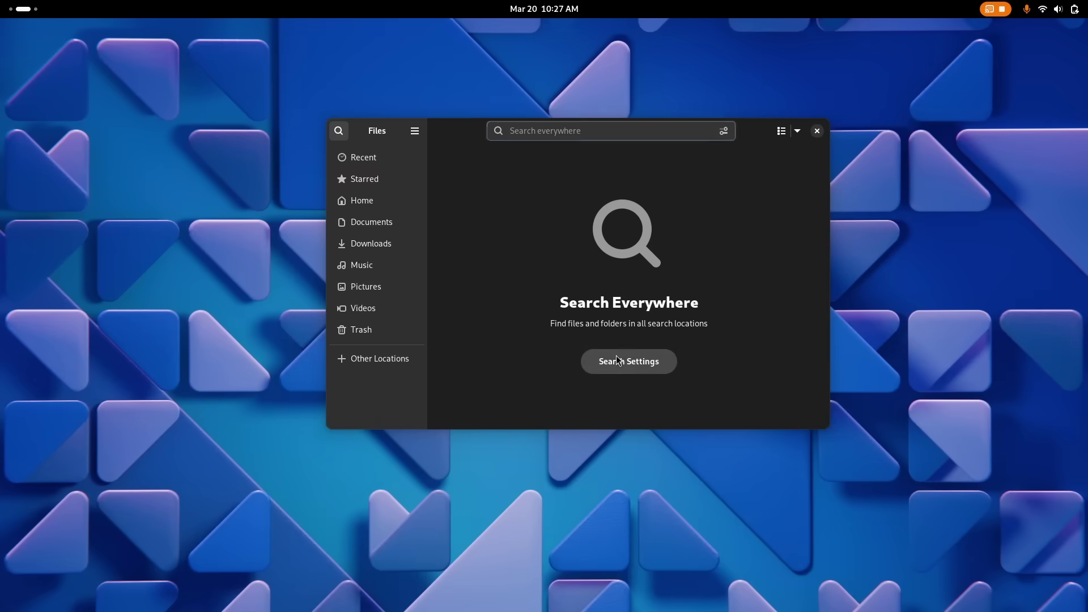
Open Search Locations settings, center the window, and start adding a custom search location.
{"action": "left_click", "coordinate": [618, 361]}
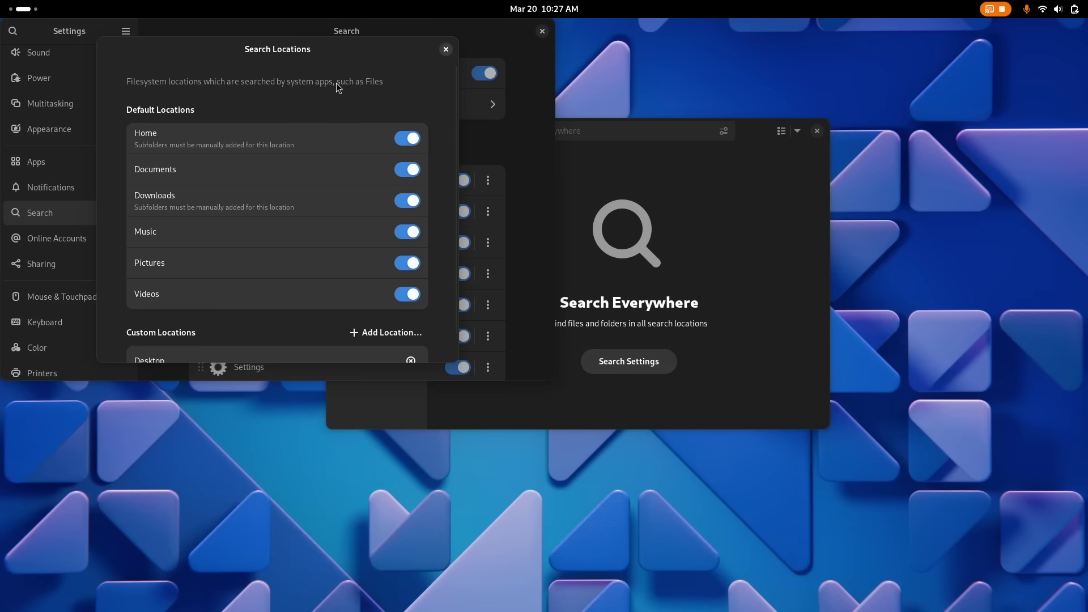
{"action": "left_click_drag", "start_coordinate": [289, 54], "coordinate": [530, 117]}
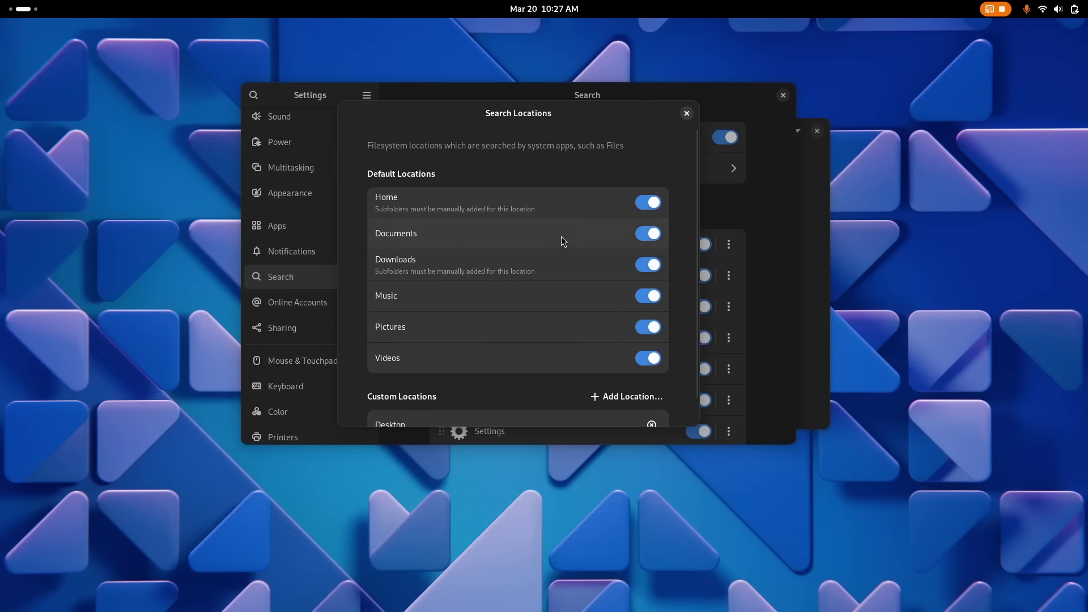
{"action": "left_click_drag", "start_coordinate": [695, 149], "coordinate": [690, 219]}
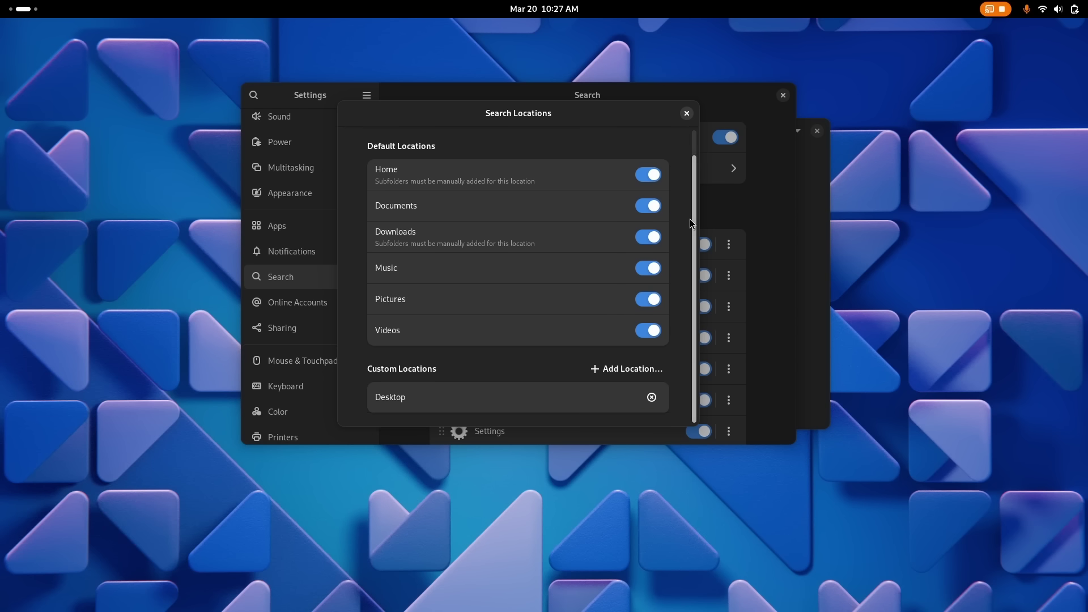
{"action": "left_click", "coordinate": [623, 369]}
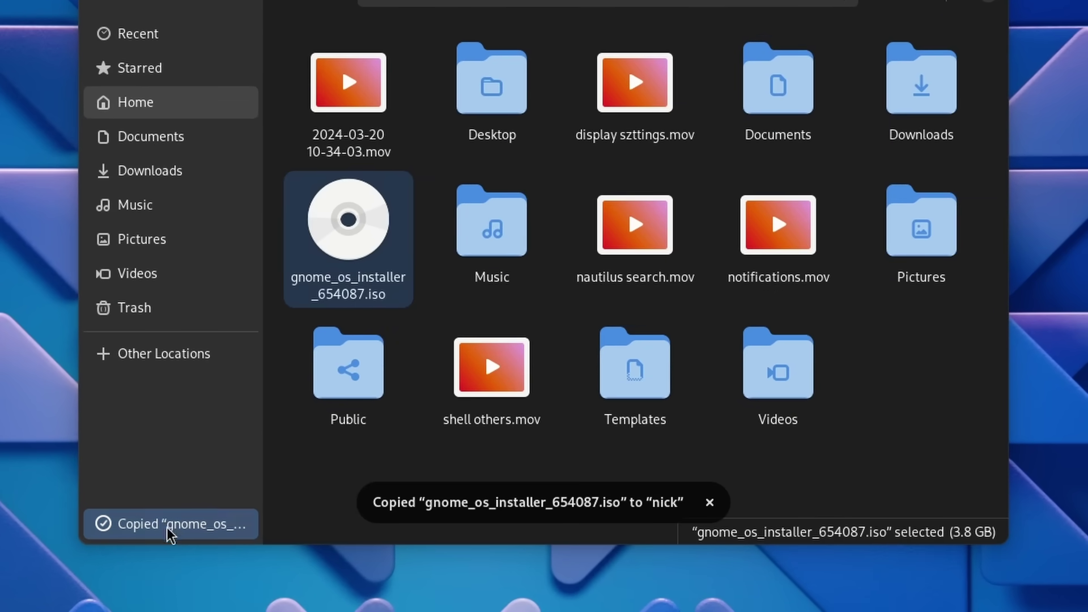
Confirm the 3.8 GB gnome_os_installer_654087.iso copy finished, then dismiss the operations summary.
{"action": "left_click", "coordinate": [168, 533]}
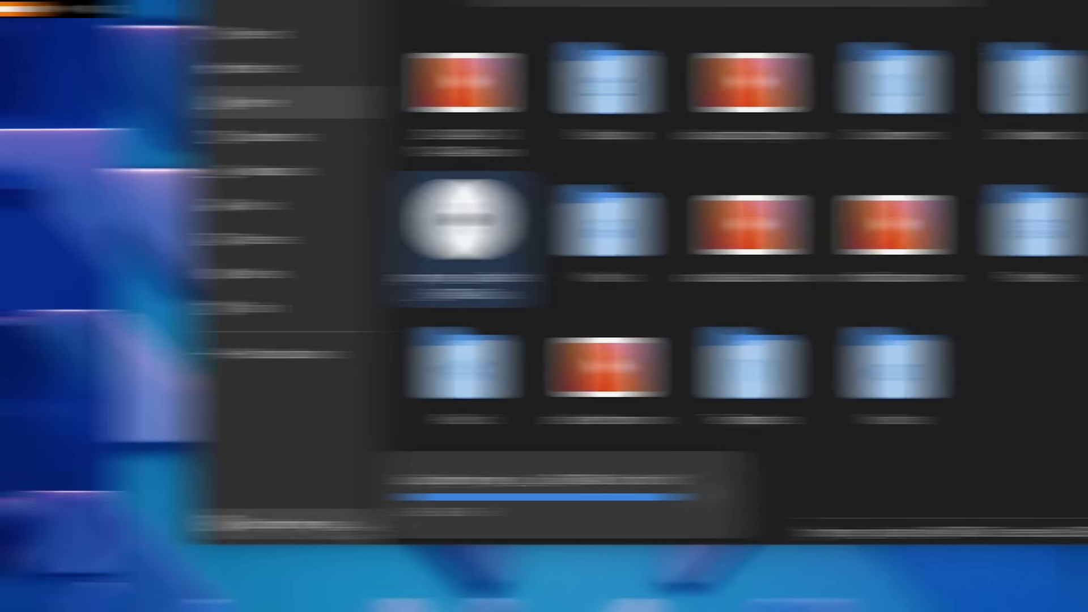
{"action": "key", "text": "Escape"}
Set the Desktop folder's icon to the latest screenshot from Pictures/Screenshots.
{"action": "right_click", "coordinate": [499, 189]}
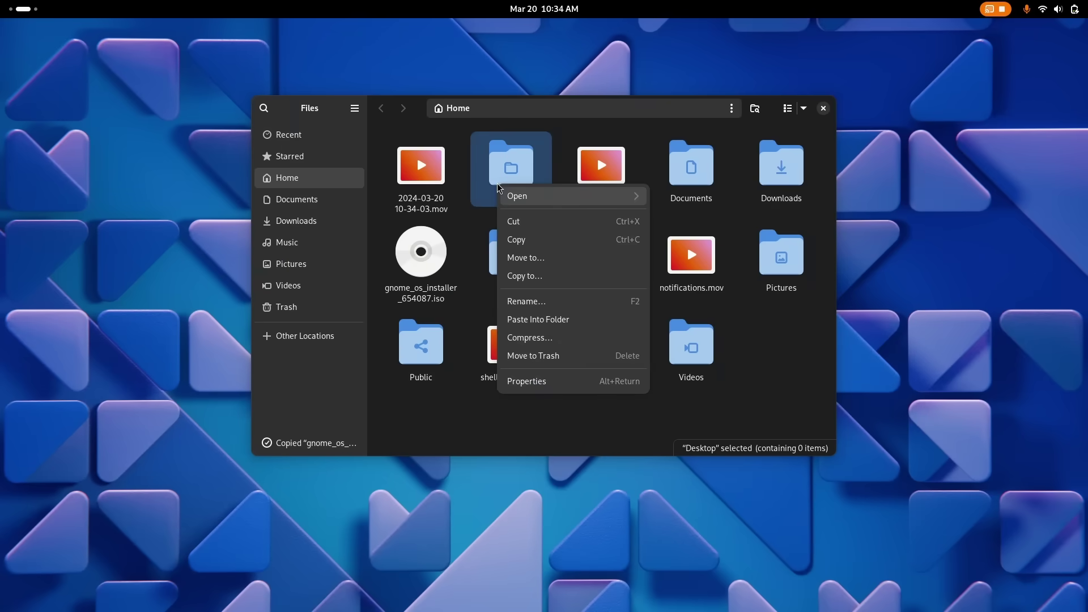
{"action": "left_click", "coordinate": [521, 382]}
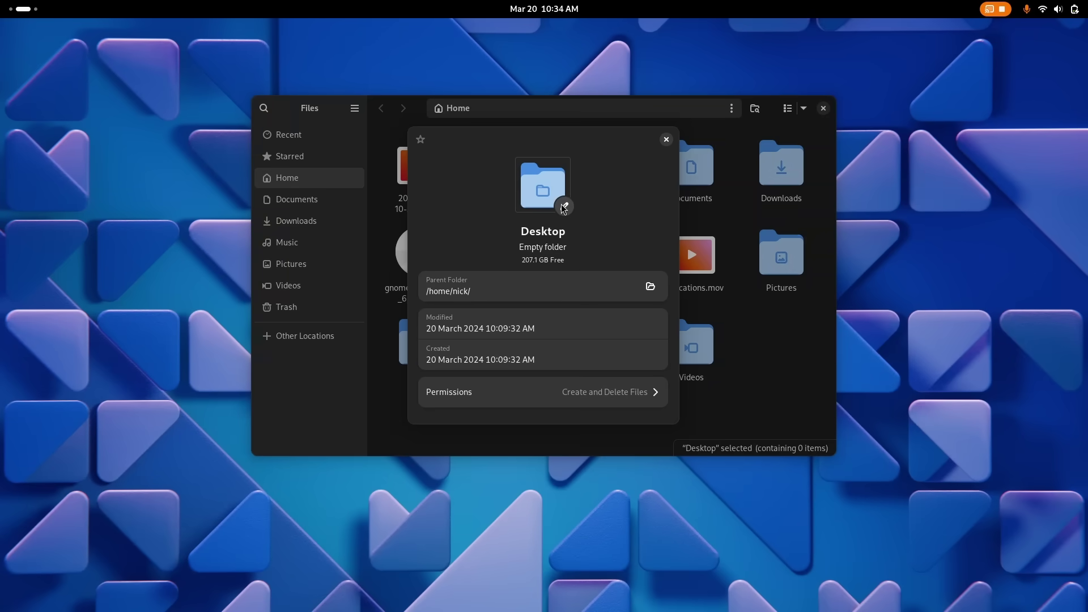
{"action": "left_click", "coordinate": [564, 206]}
{"action": "left_click", "coordinate": [354, 299]}
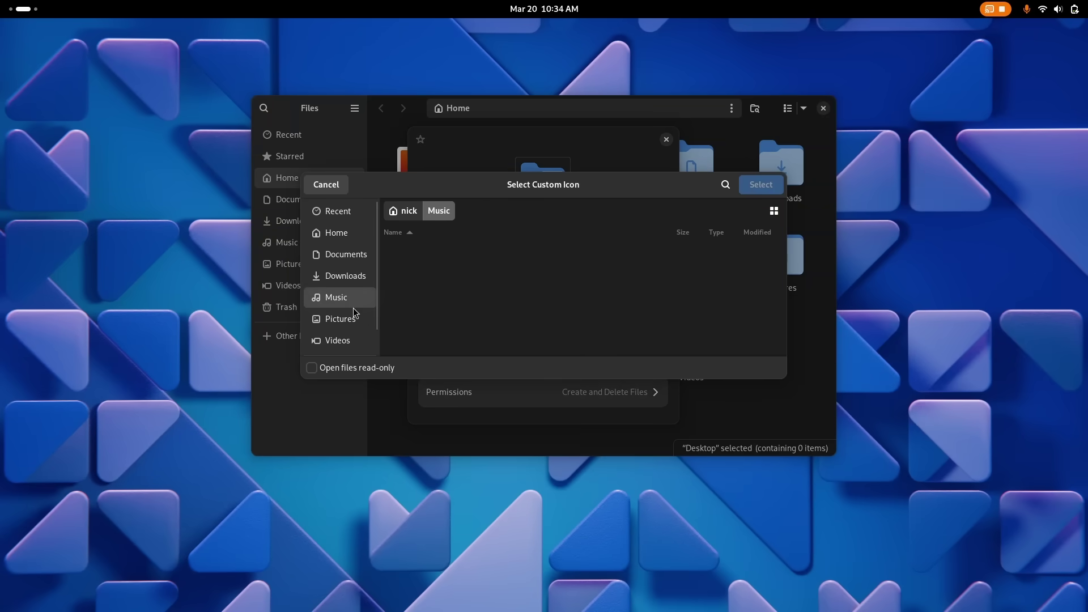
{"action": "left_click", "coordinate": [354, 317]}
{"action": "double_click", "coordinate": [423, 257]}
{"action": "double_click", "coordinate": [431, 309]}
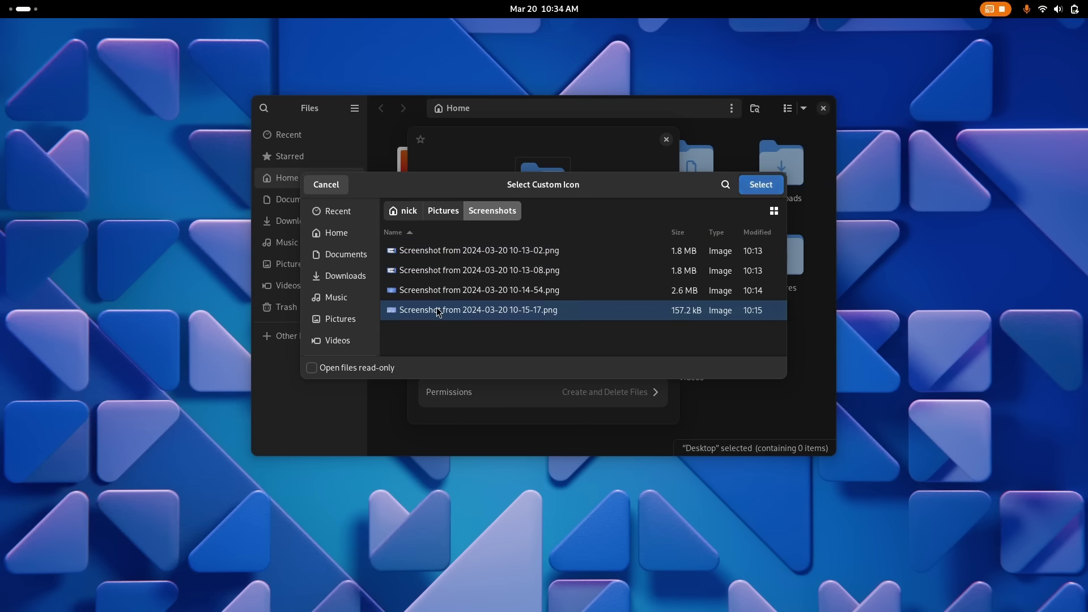
{"action": "left_click", "coordinate": [667, 140]}
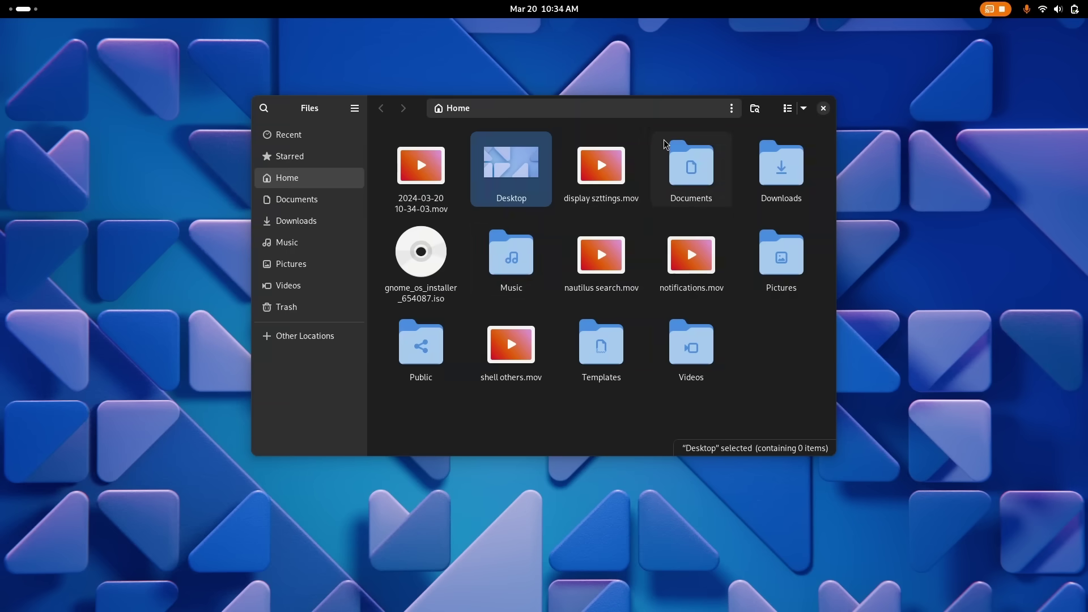
Open the Files preferences and search them for 'second'.
{"action": "right_click", "coordinate": [517, 170]}
{"action": "left_click", "coordinate": [563, 369]}
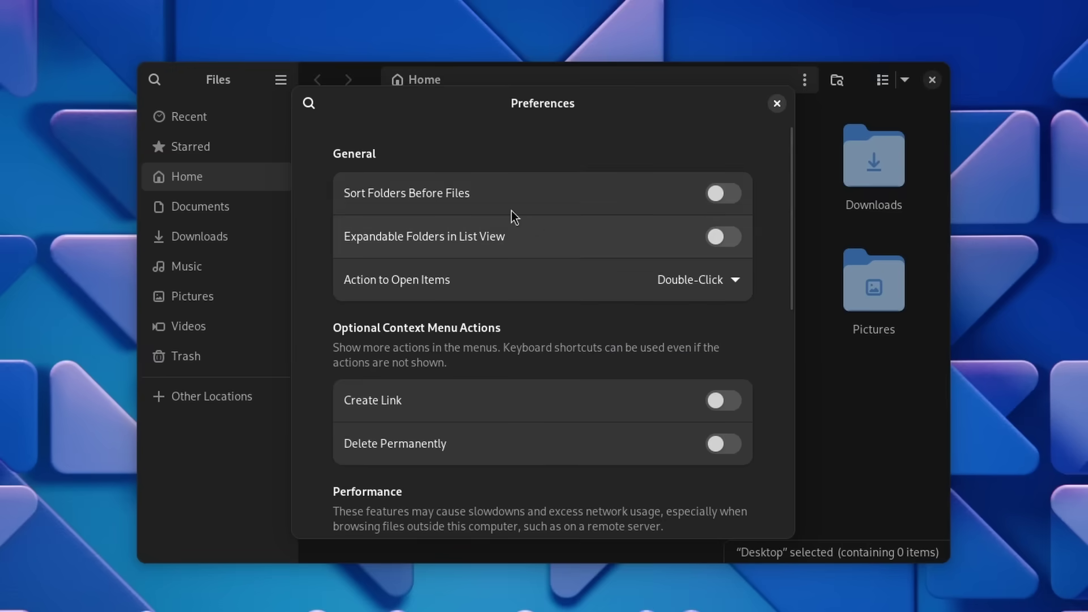
{"action": "left_click", "coordinate": [310, 103]}
{"action": "scroll", "coordinate": [448, 328], "scroll_direction": "down", "scroll_amount": 4}
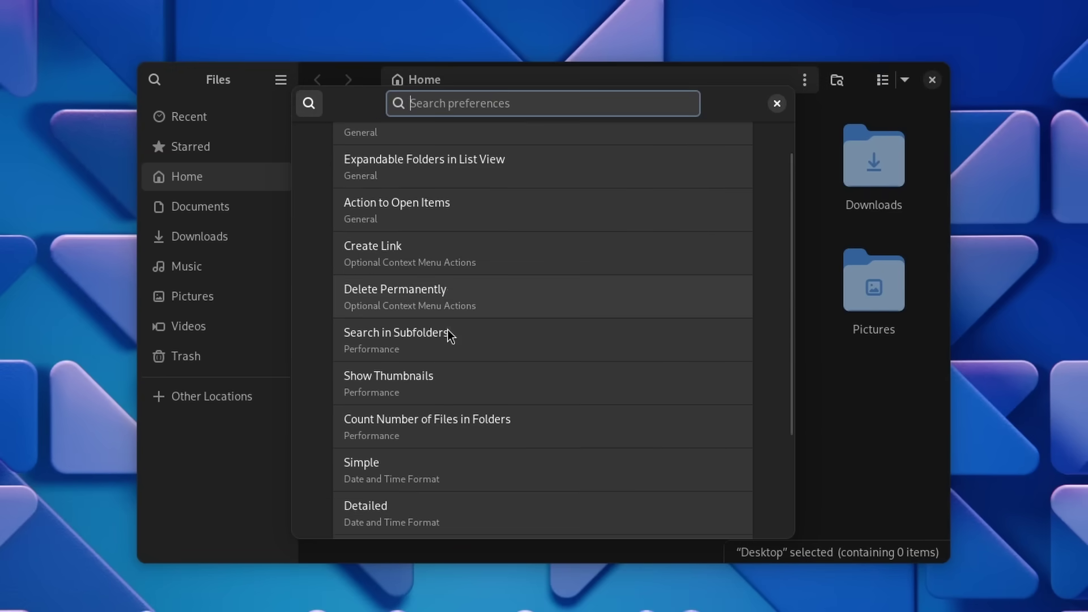
{"action": "scroll", "coordinate": [448, 330], "scroll_direction": "up", "scroll_amount": 4}
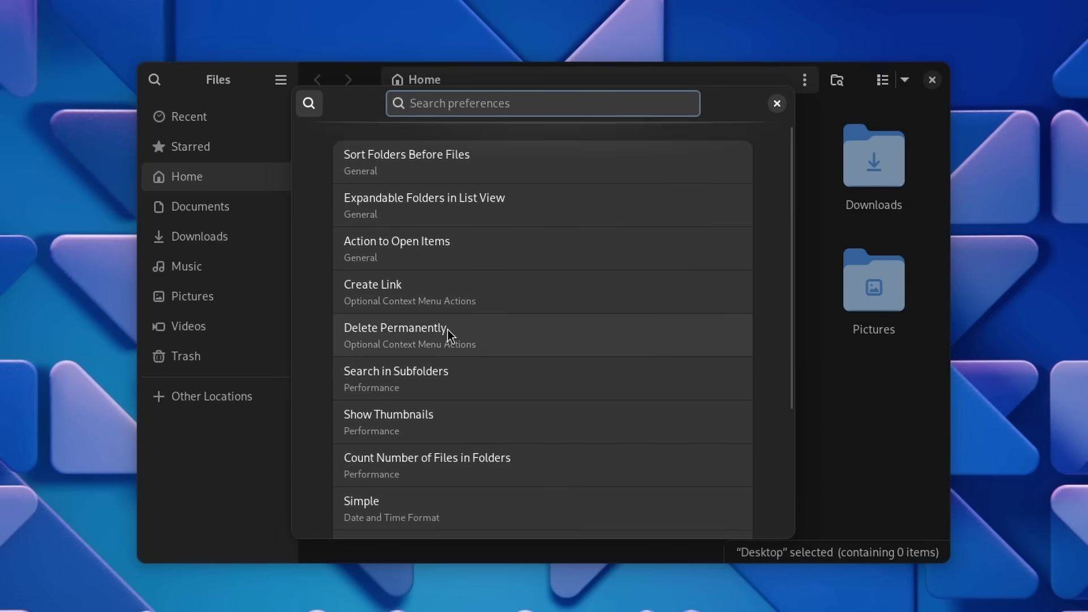
{"action": "type", "text": "second"}
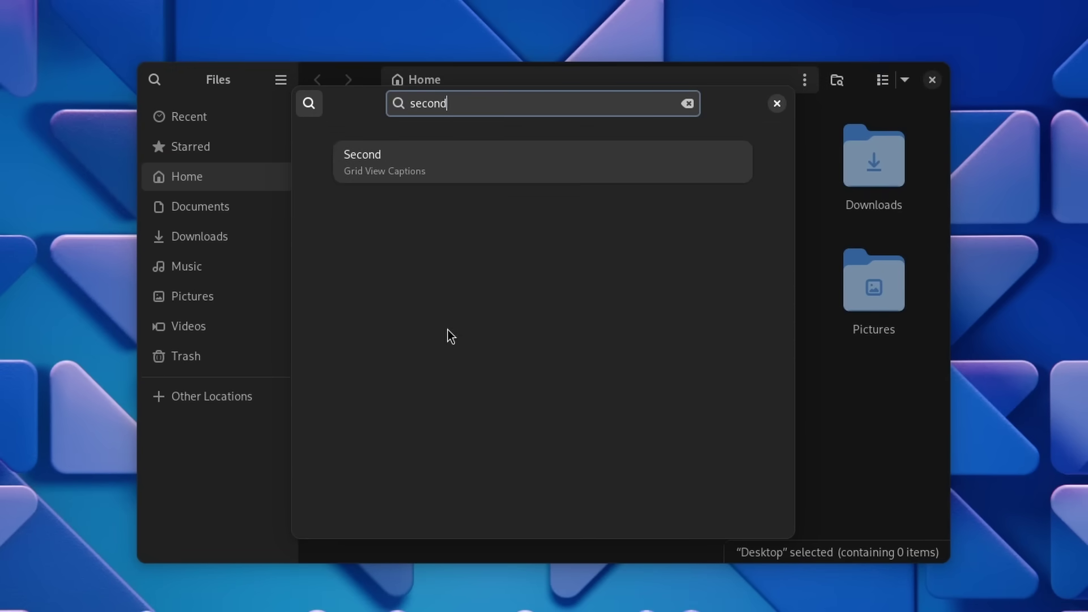
{"action": "left_click", "coordinate": [432, 169]}
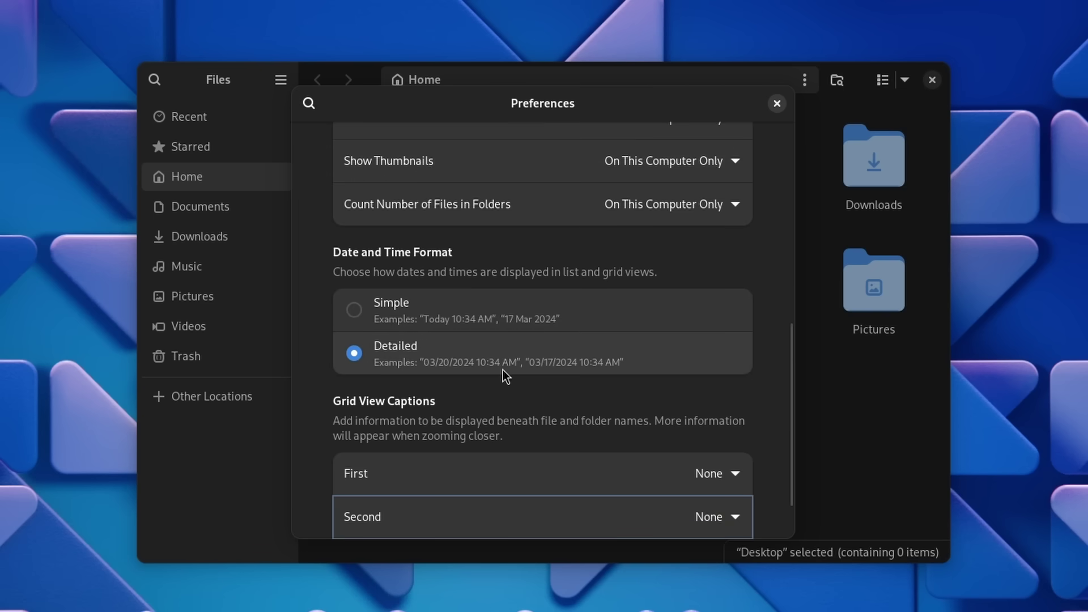
Set the Date and Time Format to Simple after briefly trying Detailed.
{"action": "scroll", "coordinate": [502, 369], "scroll_direction": "up", "scroll_amount": 5}
{"action": "scroll", "coordinate": [502, 369], "scroll_direction": "down", "scroll_amount": 5}
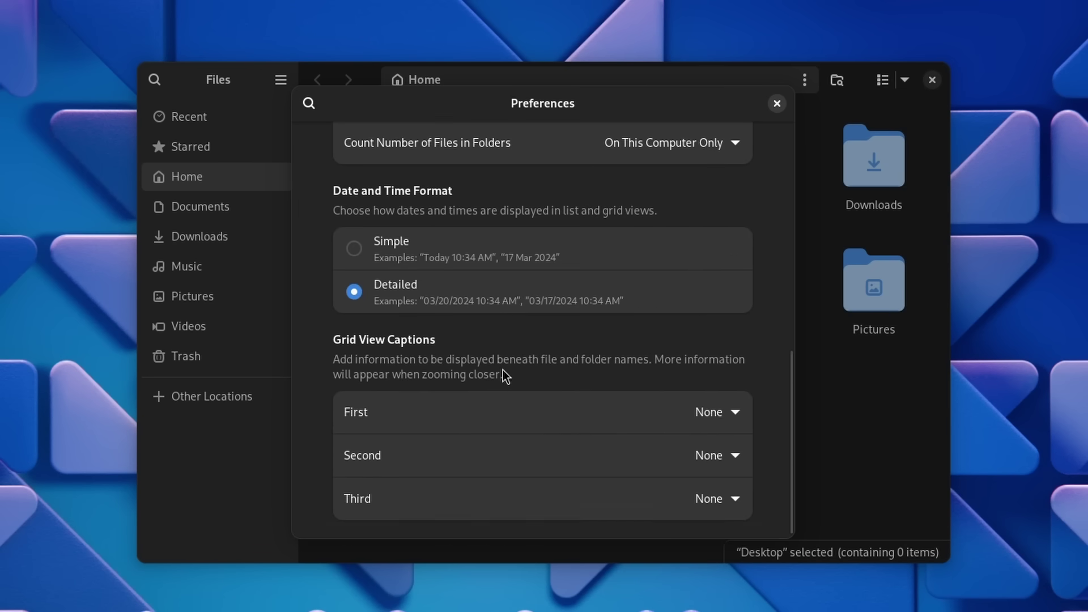
{"action": "scroll", "coordinate": [502, 369], "scroll_direction": "up", "scroll_amount": 6}
{"action": "scroll", "coordinate": [502, 369], "scroll_direction": "down", "scroll_amount": 3}
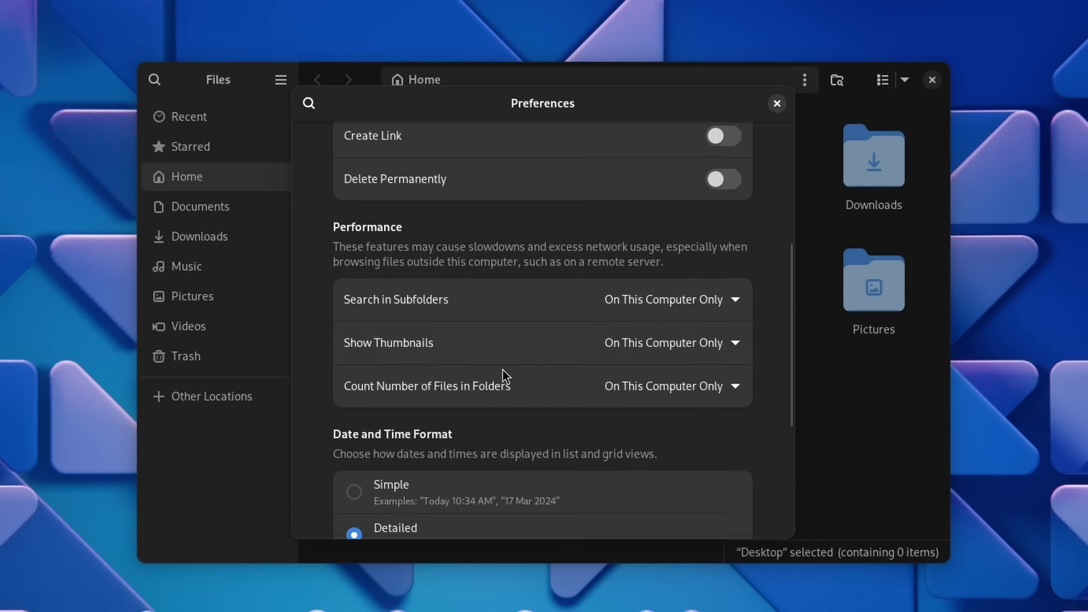
{"action": "scroll", "coordinate": [502, 370], "scroll_direction": "down", "scroll_amount": 4}
{"action": "left_click", "coordinate": [397, 258]}
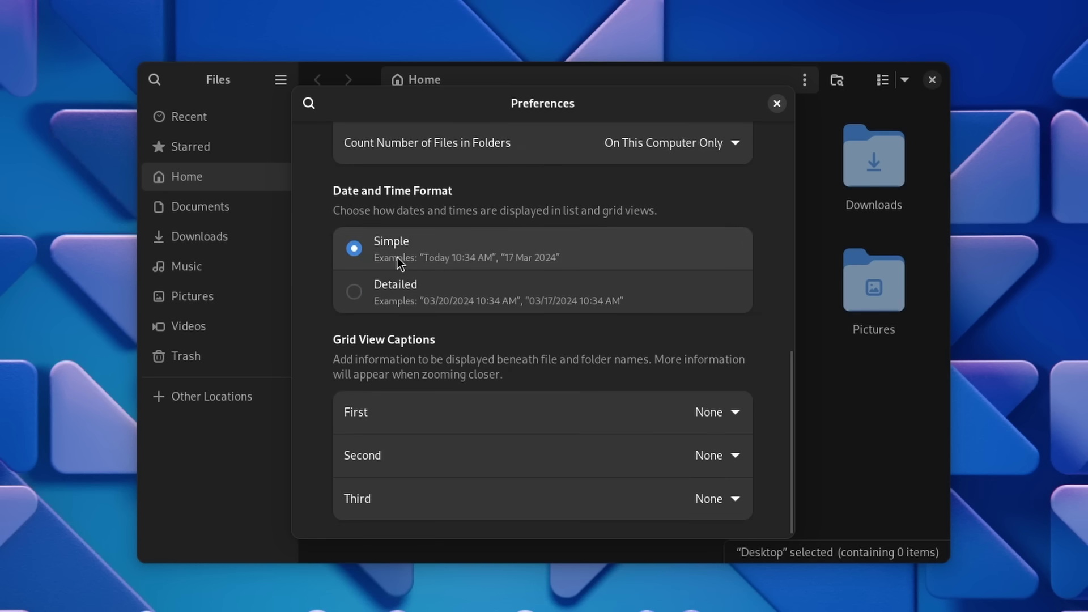
{"action": "left_click", "coordinate": [429, 305]}
{"action": "left_click", "coordinate": [405, 253]}
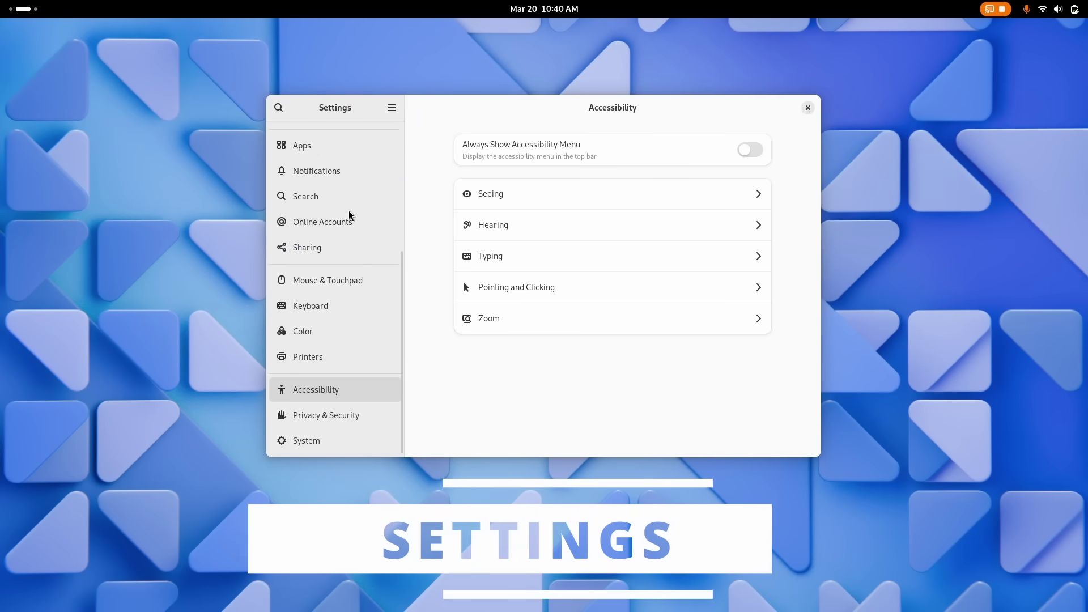
Browse System's Region & Language, Date & Time and About pages, ending on the System overview.
{"action": "left_click", "coordinate": [311, 451]}
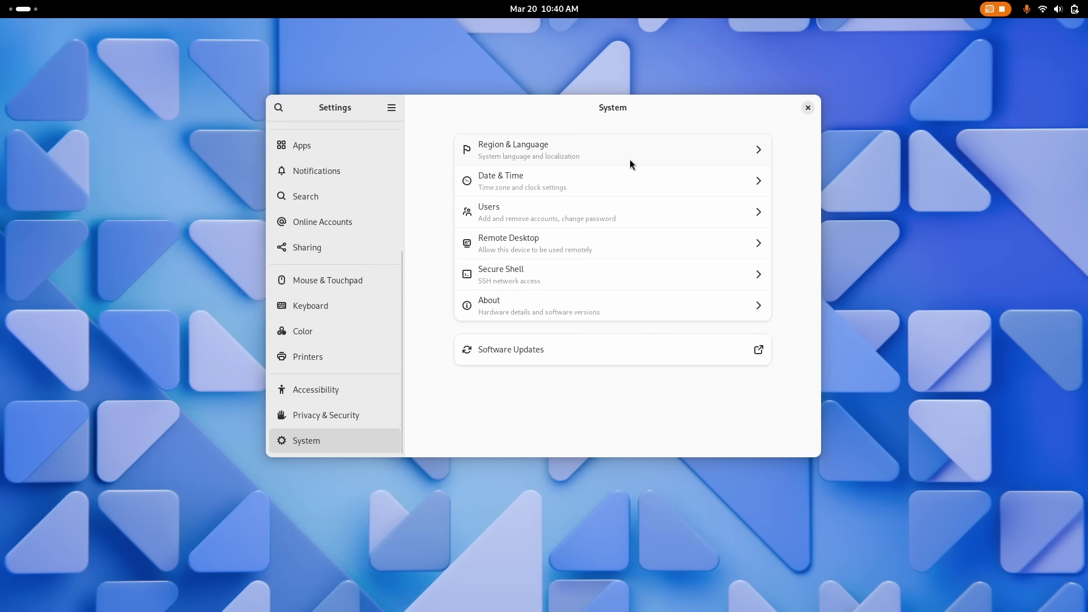
{"action": "left_click", "coordinate": [662, 161]}
{"action": "left_click", "coordinate": [423, 108]}
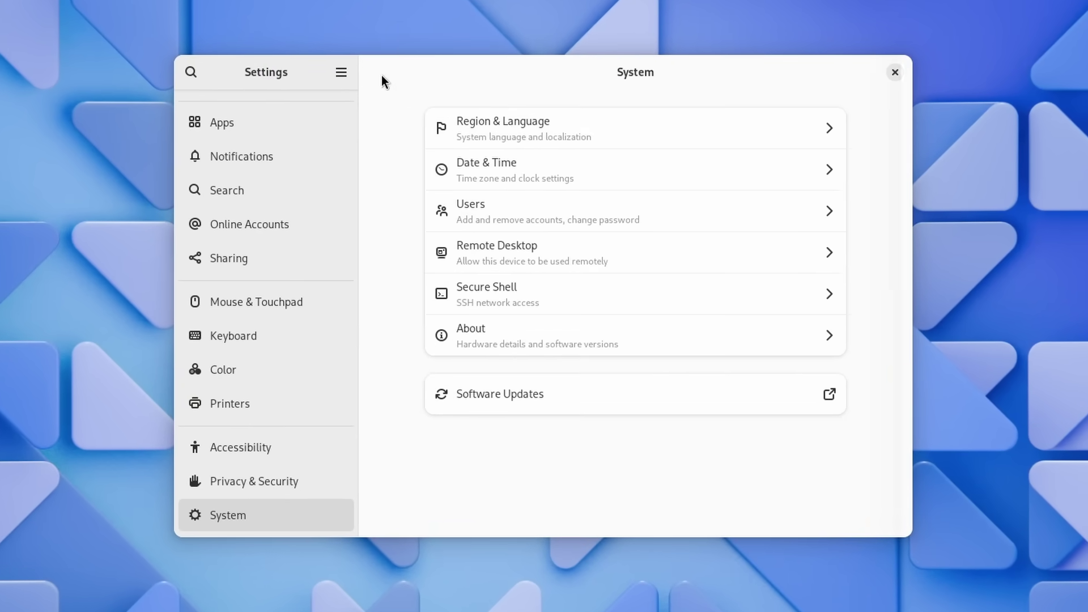
{"action": "left_click", "coordinate": [586, 171]}
{"action": "left_click", "coordinate": [377, 72]}
{"action": "left_click", "coordinate": [547, 332]}
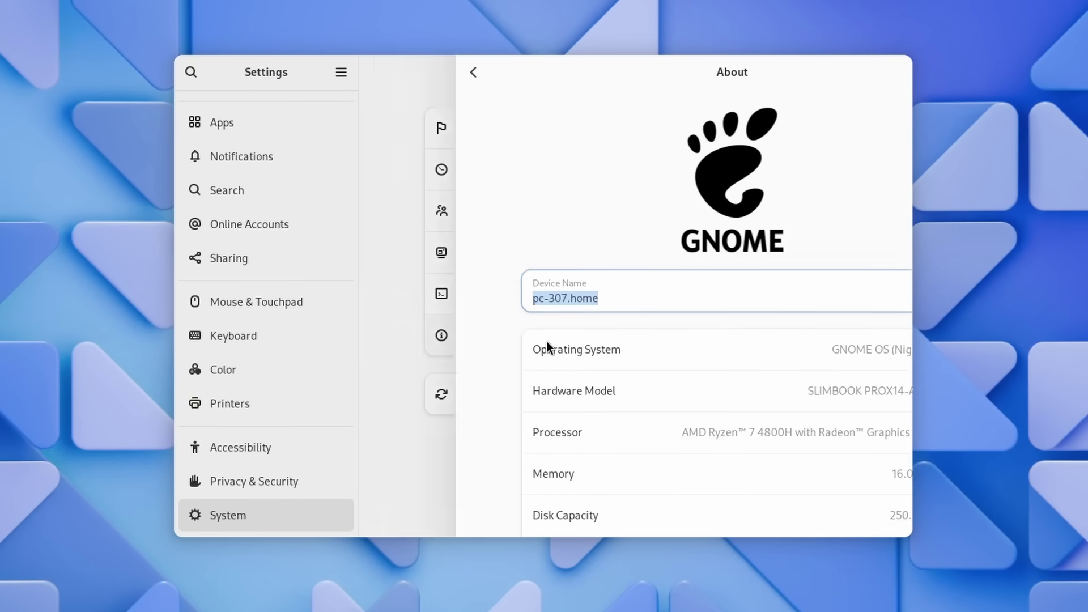
{"action": "scroll", "coordinate": [617, 366], "scroll_direction": "down", "scroll_amount": 2}
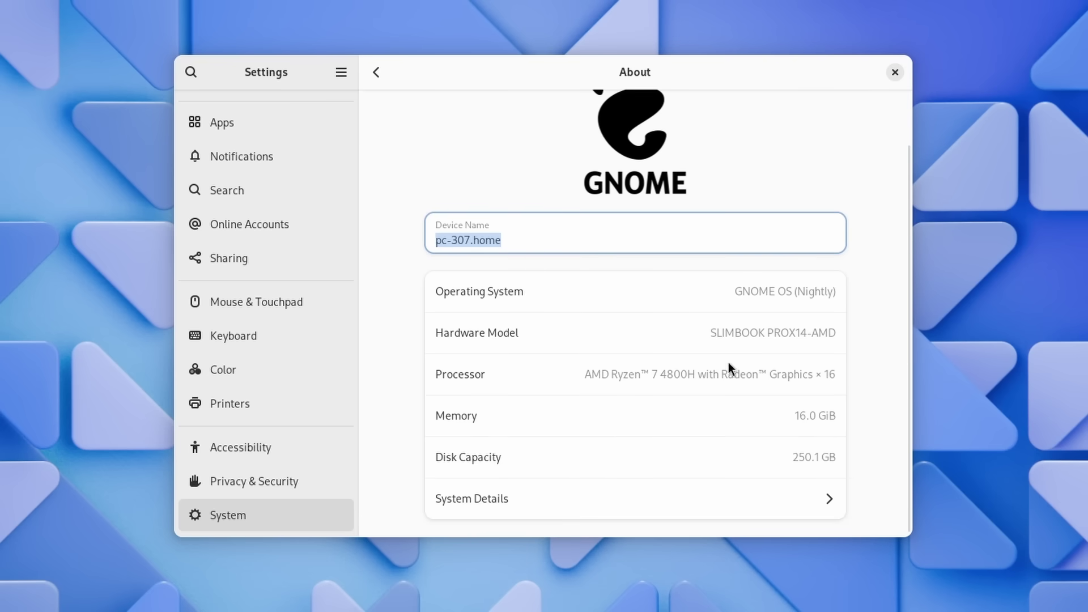
{"action": "scroll", "coordinate": [660, 308], "scroll_direction": "up", "scroll_amount": 2}
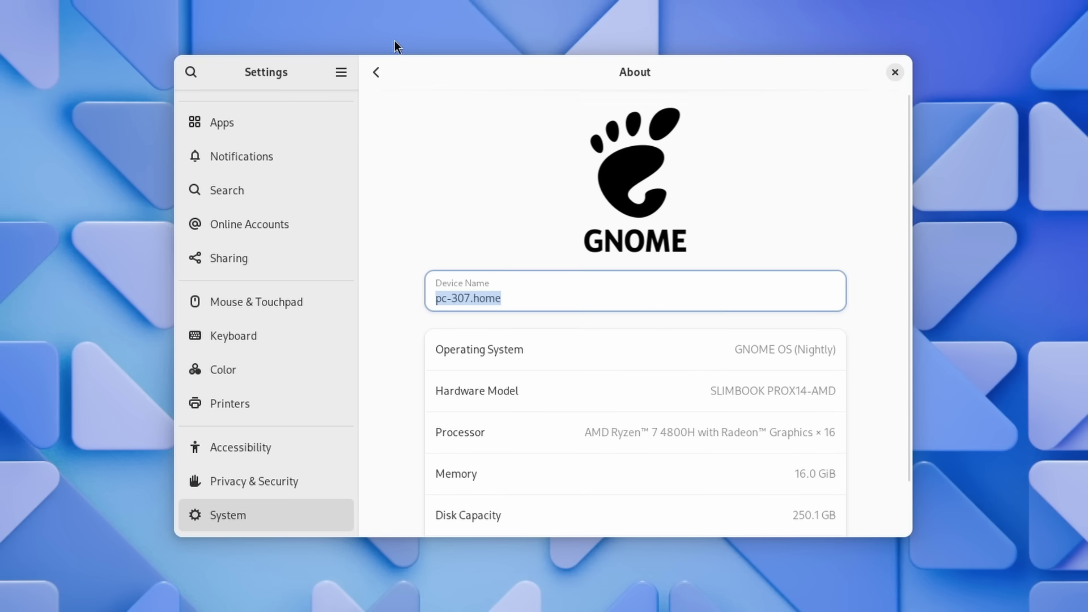
{"action": "left_click", "coordinate": [377, 72]}
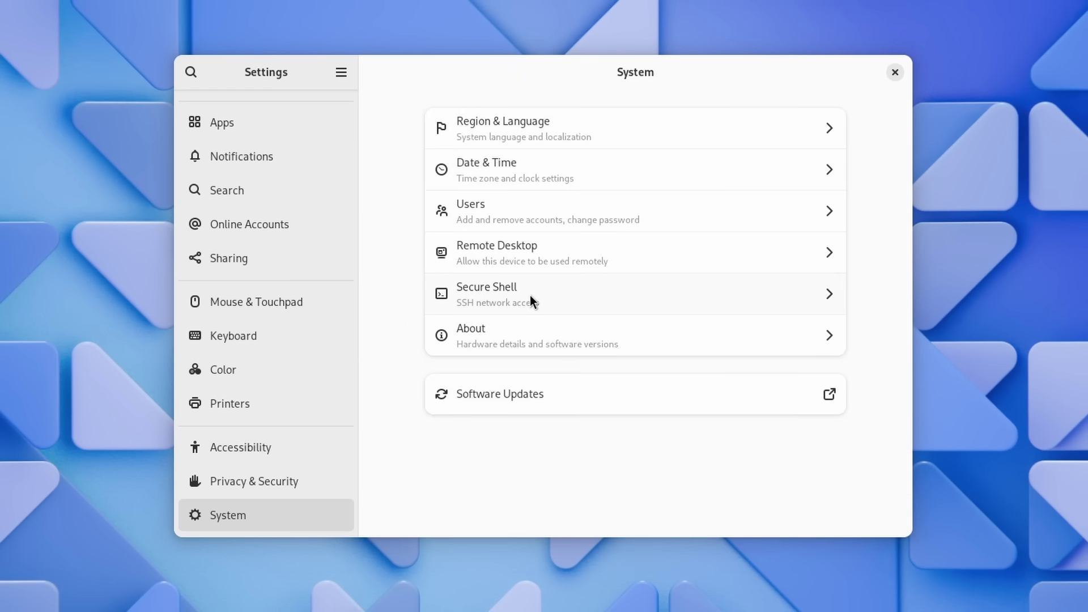
Open Apps > Default Apps and check the Video dropdown, keeping VLC media player.
{"action": "left_click", "coordinate": [230, 126]}
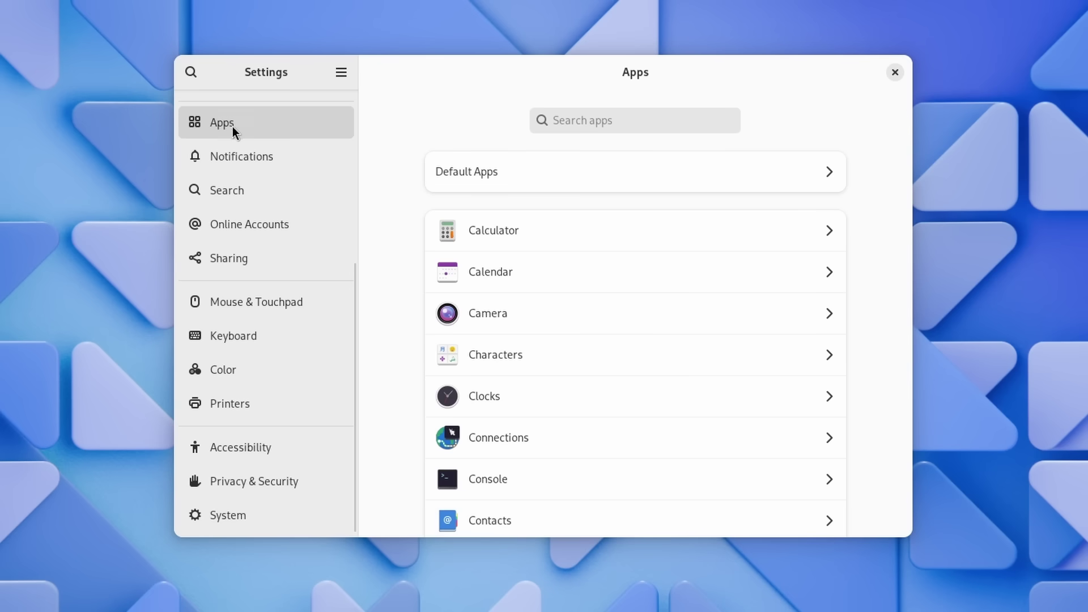
{"action": "scroll", "coordinate": [611, 221], "scroll_direction": "down", "scroll_amount": 10}
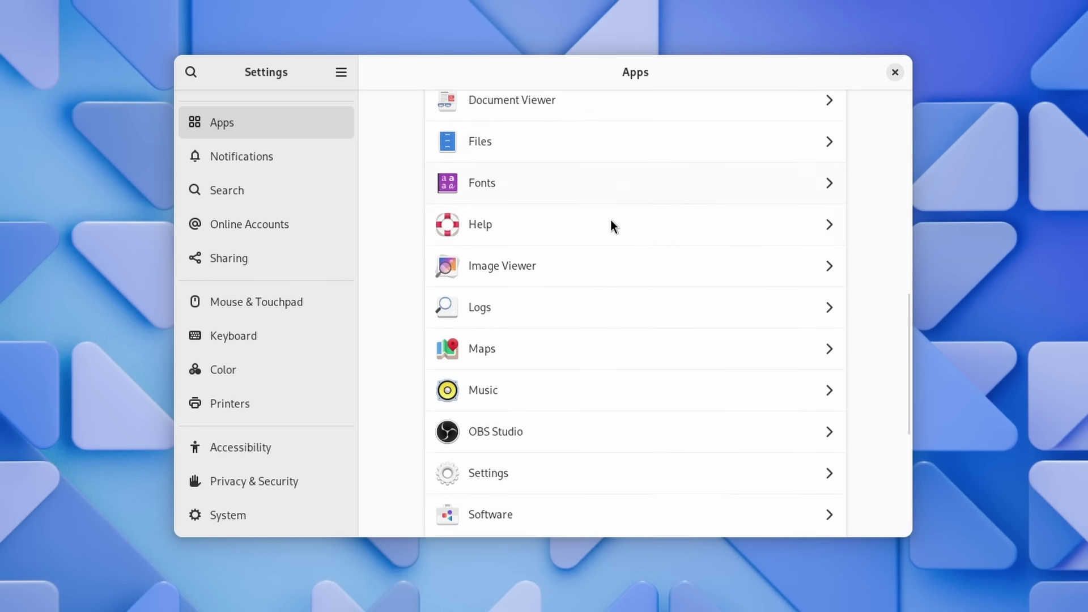
{"action": "scroll", "coordinate": [611, 221], "scroll_direction": "down", "scroll_amount": 5}
{"action": "scroll", "coordinate": [611, 221], "scroll_direction": "up", "scroll_amount": 15}
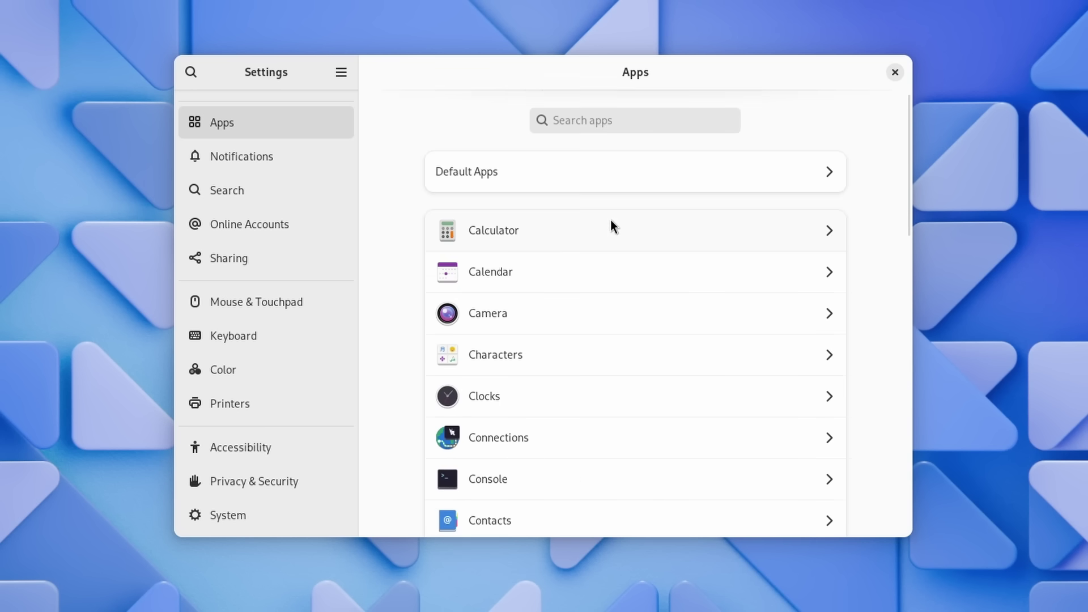
{"action": "left_click", "coordinate": [531, 183]}
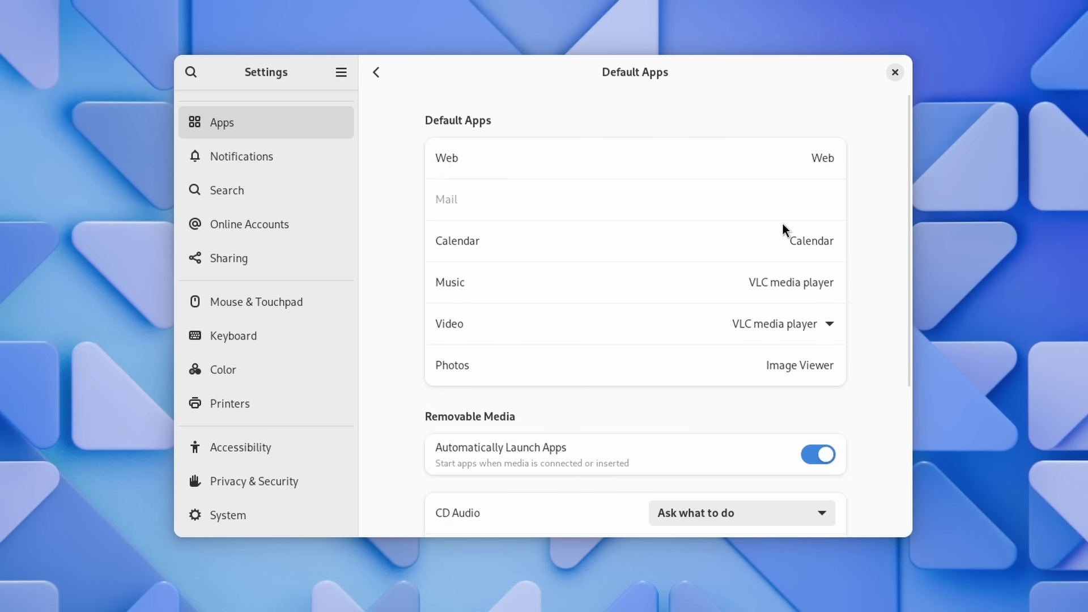
{"action": "left_click", "coordinate": [784, 328]}
{"action": "left_click", "coordinate": [784, 328]}
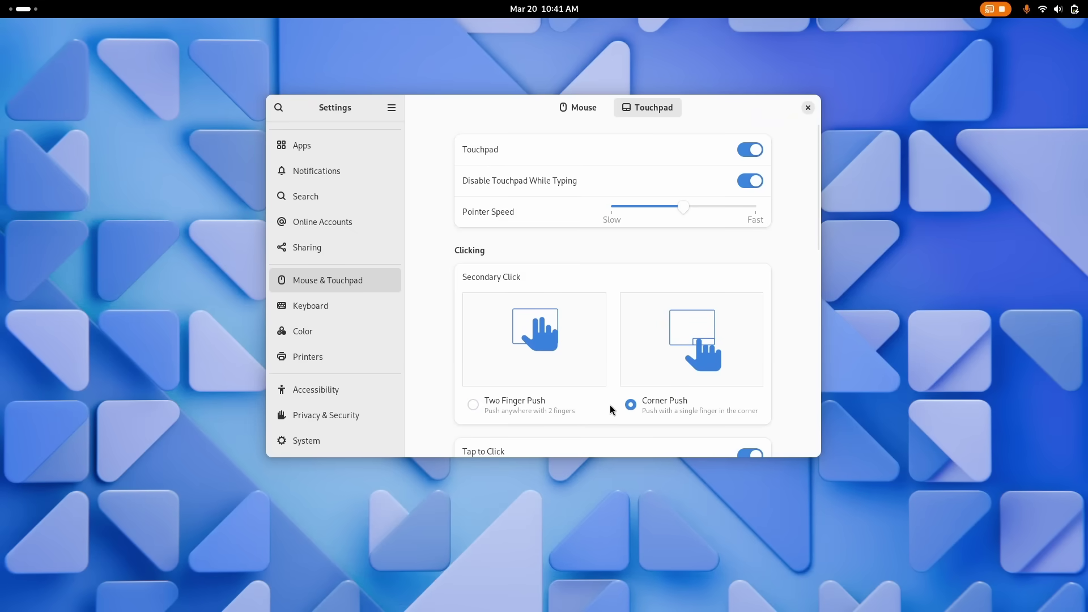
Set touchpad secondary click to two-finger push, then try a right-click in the mouse test.
{"action": "left_click", "coordinate": [505, 406]}
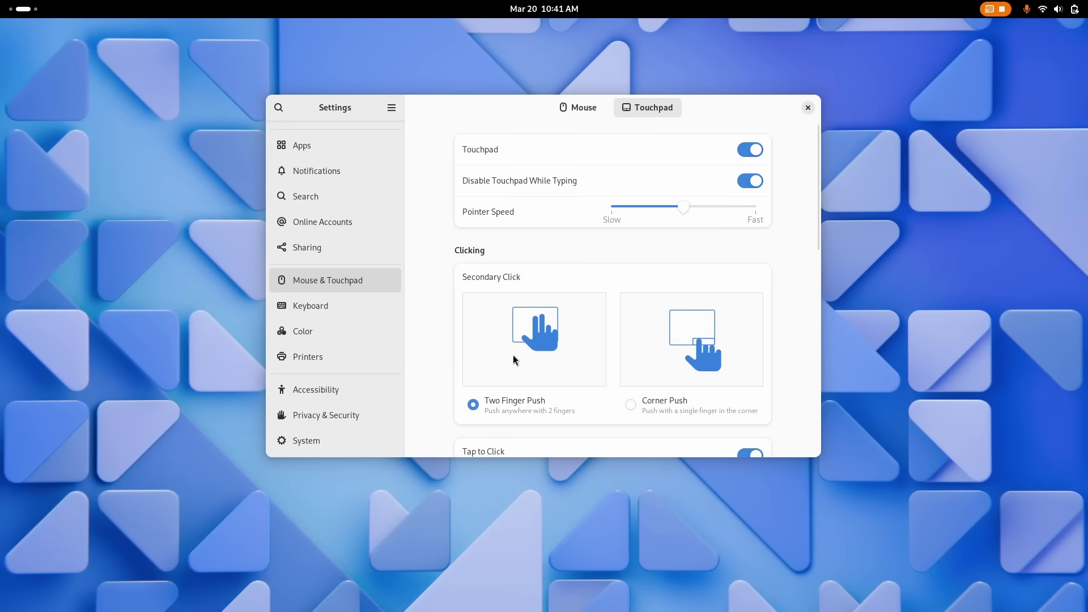
{"action": "left_click", "coordinate": [574, 107]}
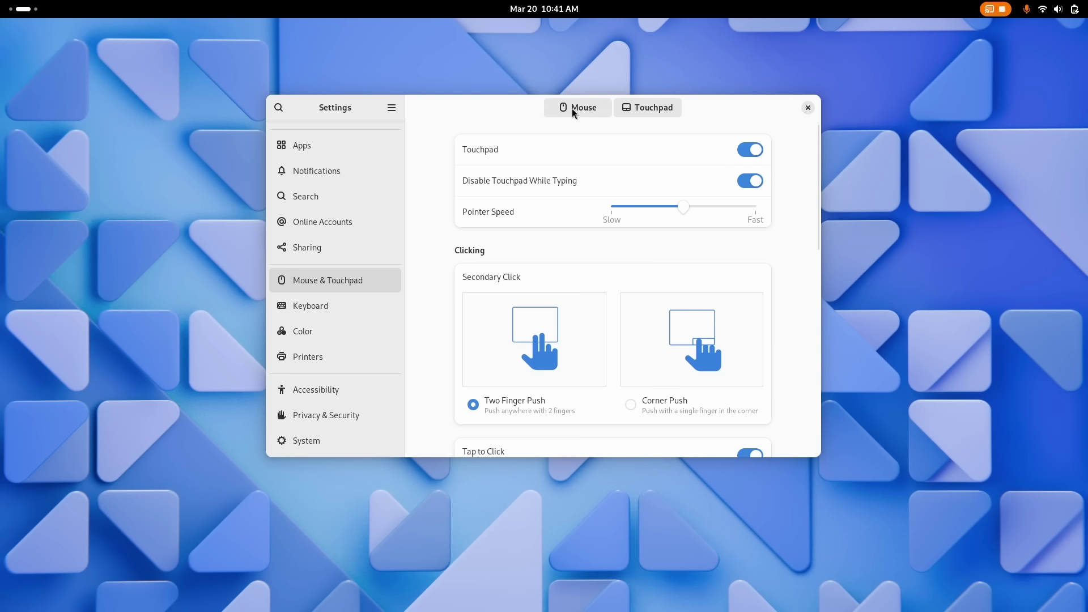
{"action": "scroll", "coordinate": [548, 308], "scroll_direction": "down", "scroll_amount": 2}
{"action": "left_click", "coordinate": [608, 426]}
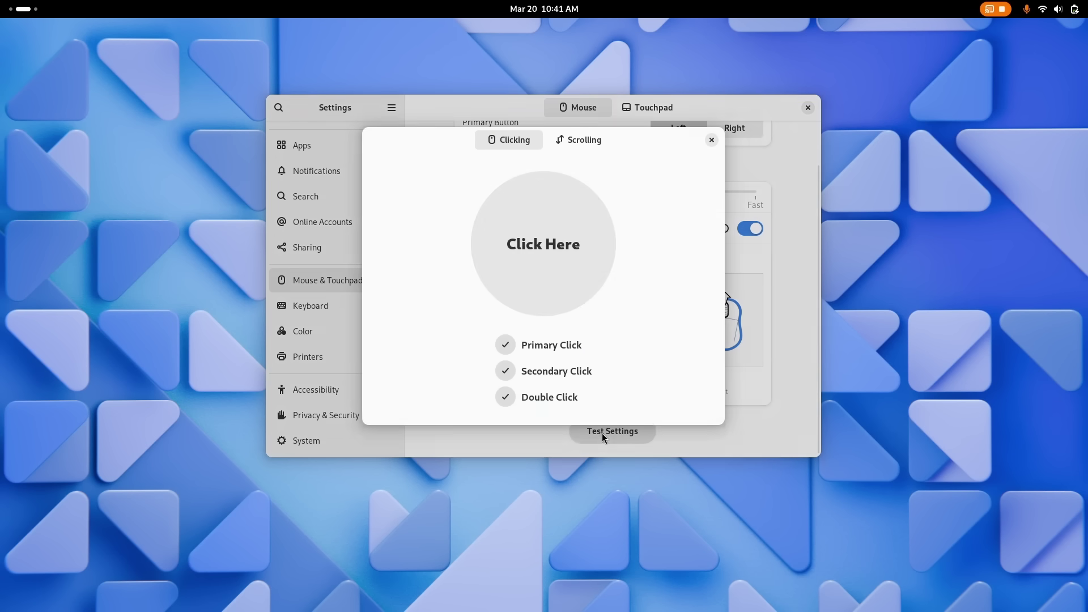
{"action": "right_click", "coordinate": [536, 256]}
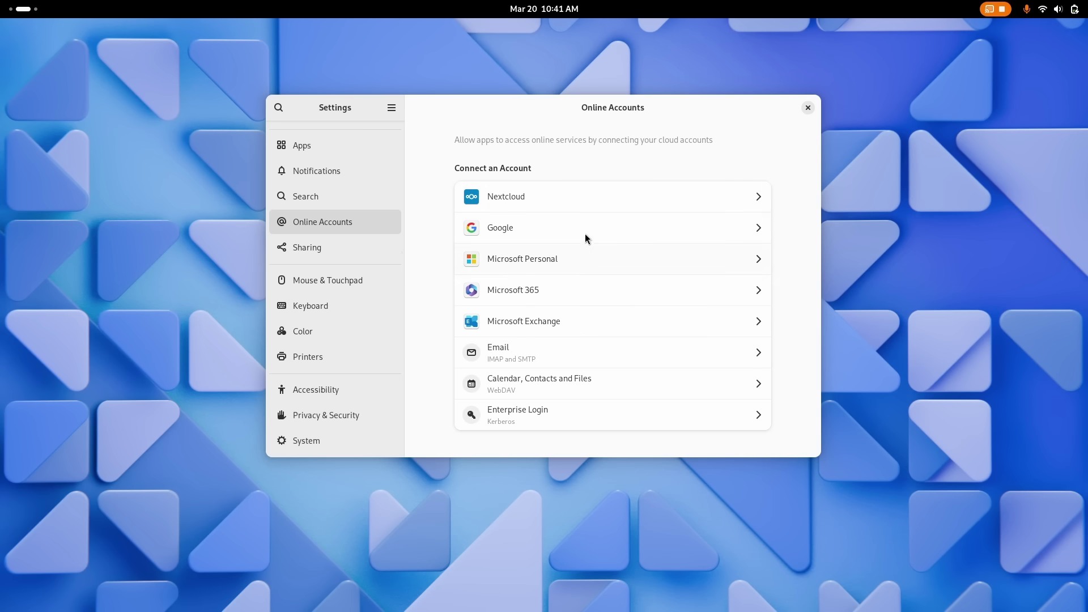
{"action": "left_click", "coordinate": [553, 234]}
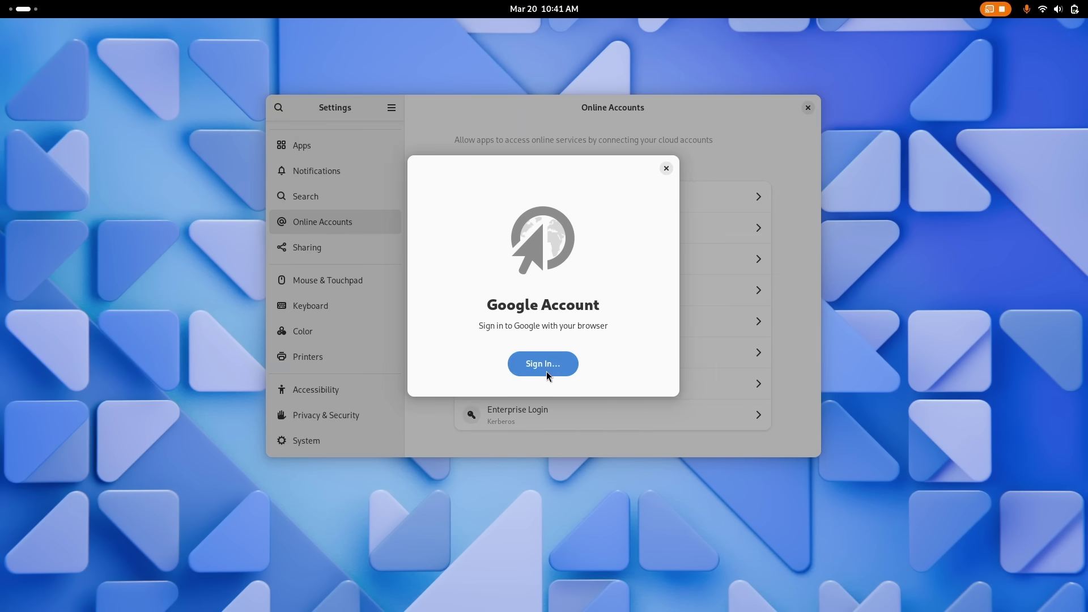
{"action": "left_click", "coordinate": [544, 364]}
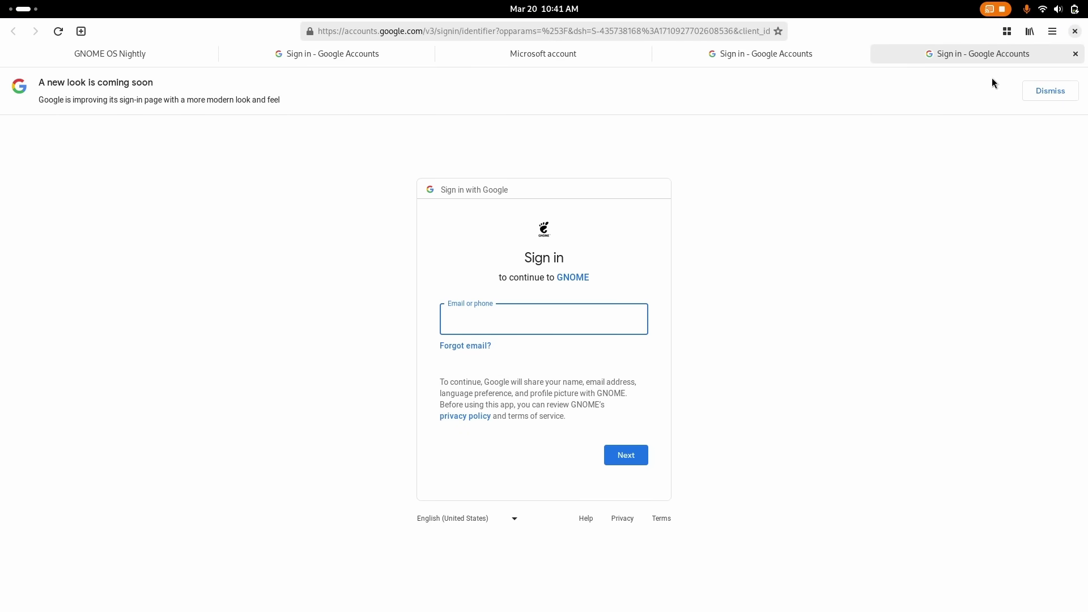
{"action": "left_click", "coordinate": [1074, 32]}
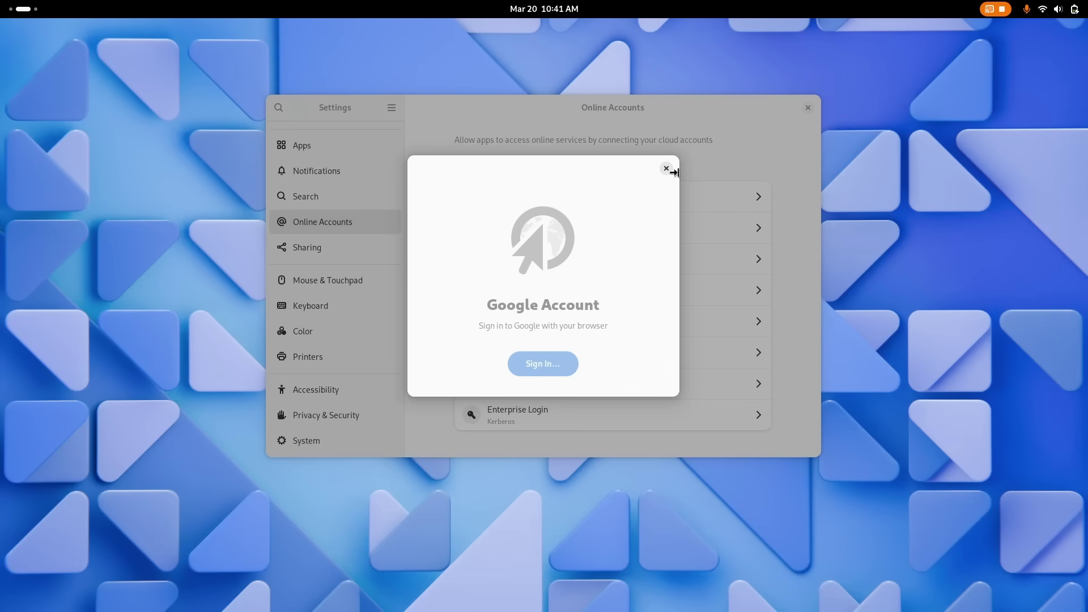
{"action": "left_click", "coordinate": [666, 169]}
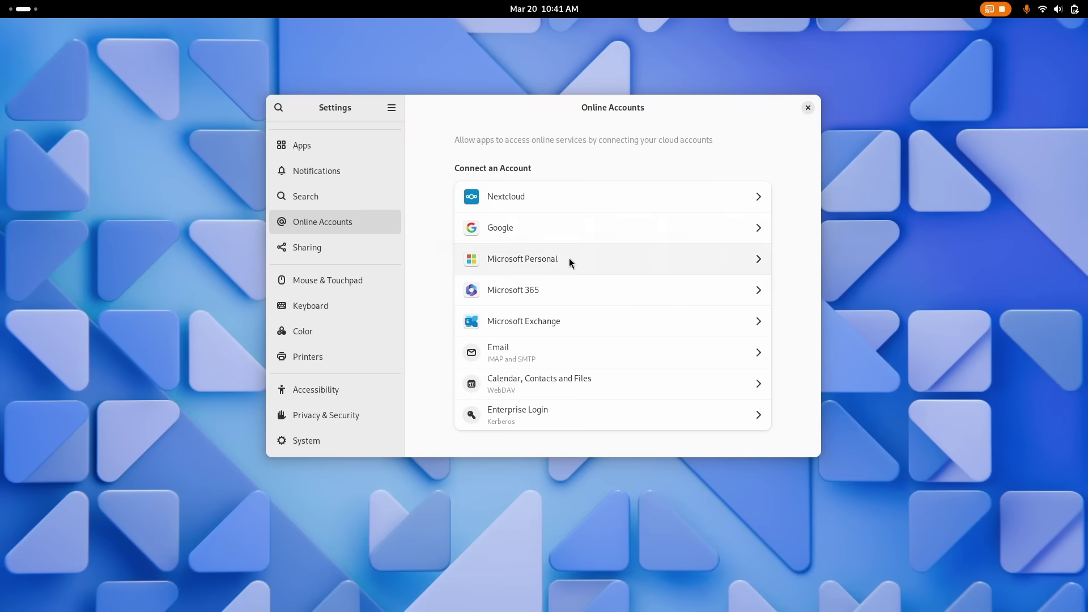
{"action": "left_click", "coordinate": [571, 262]}
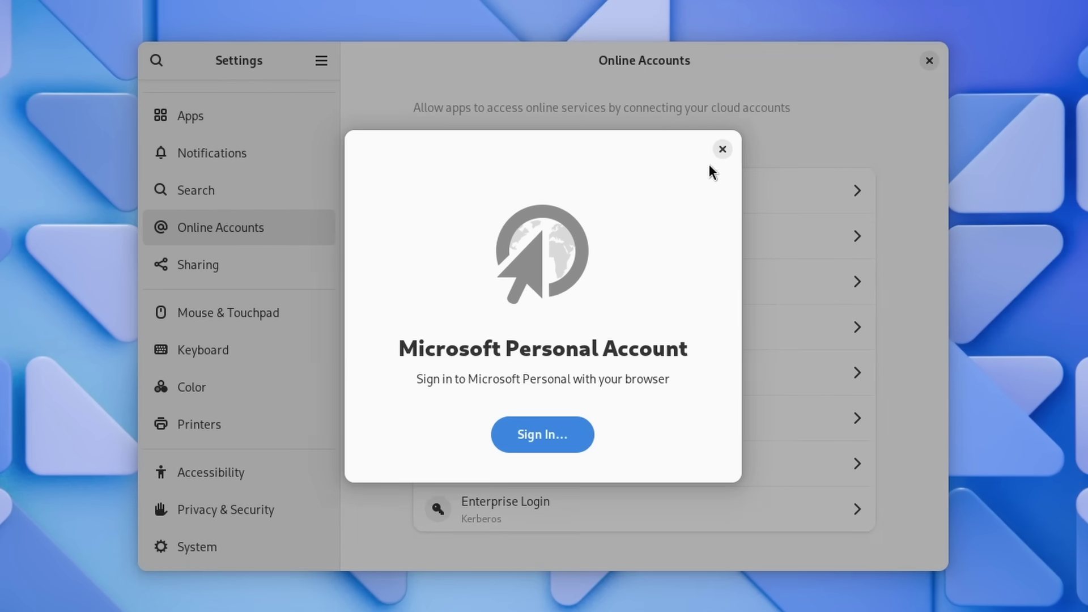
{"action": "left_click", "coordinate": [665, 169]}
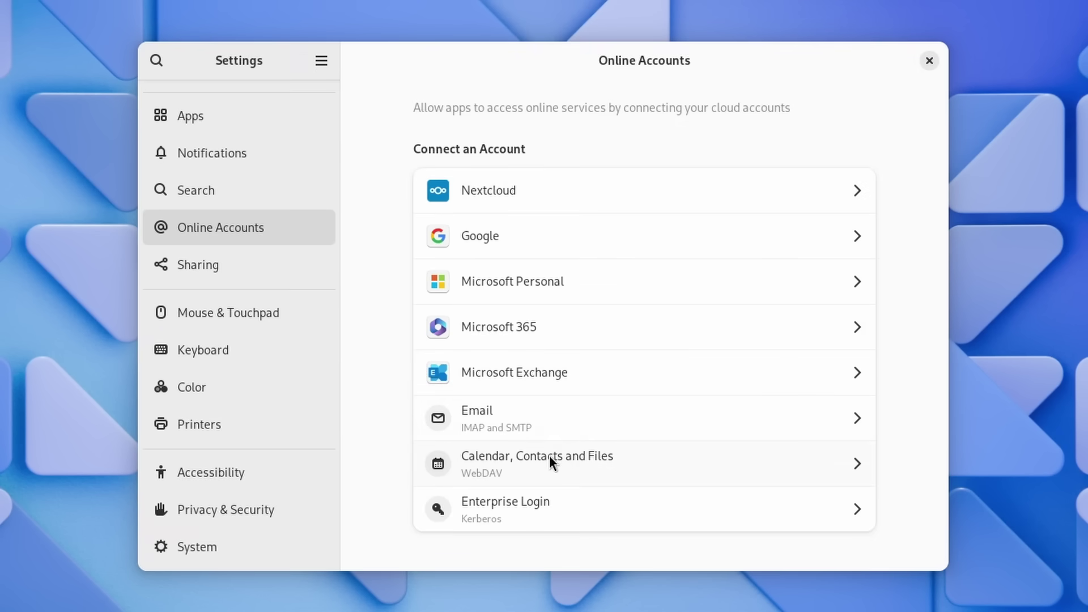
{"action": "left_click", "coordinate": [550, 456]}
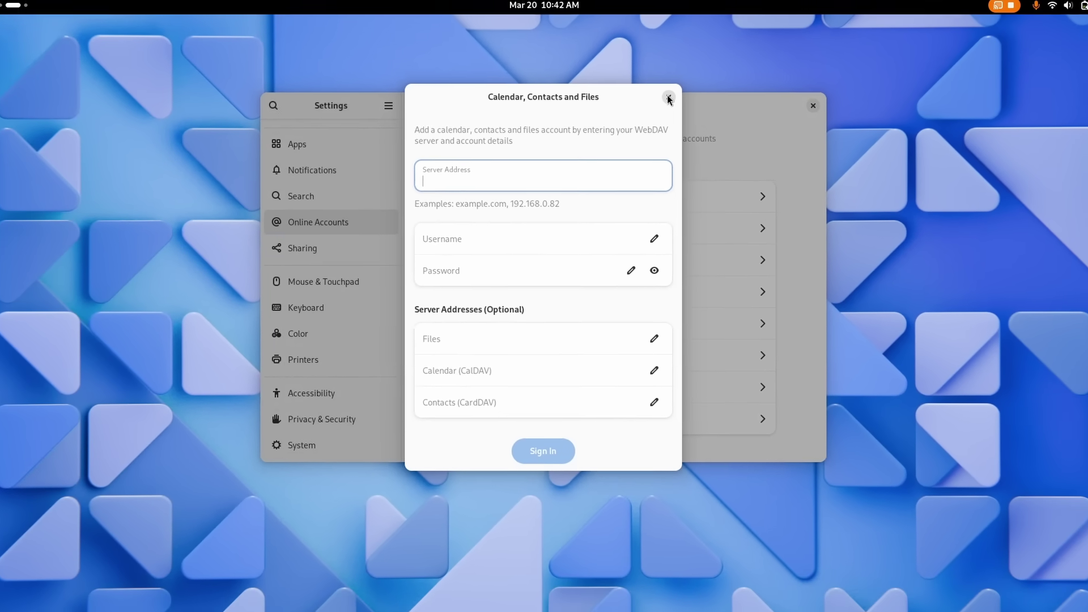
{"action": "left_click", "coordinate": [669, 98]}
{"action": "left_click", "coordinate": [524, 264]}
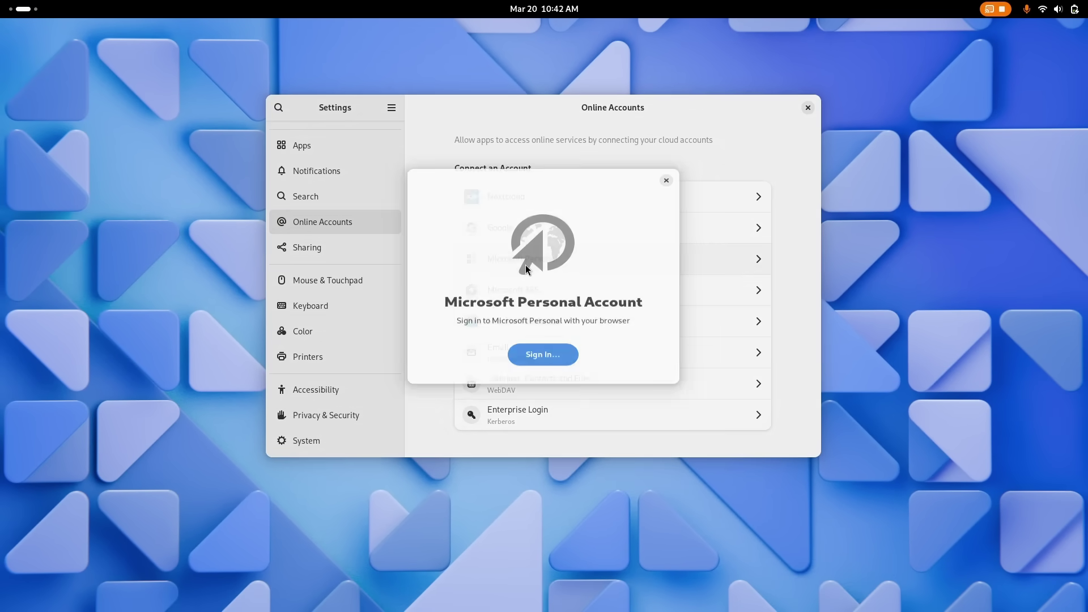
{"action": "left_click", "coordinate": [557, 365]}
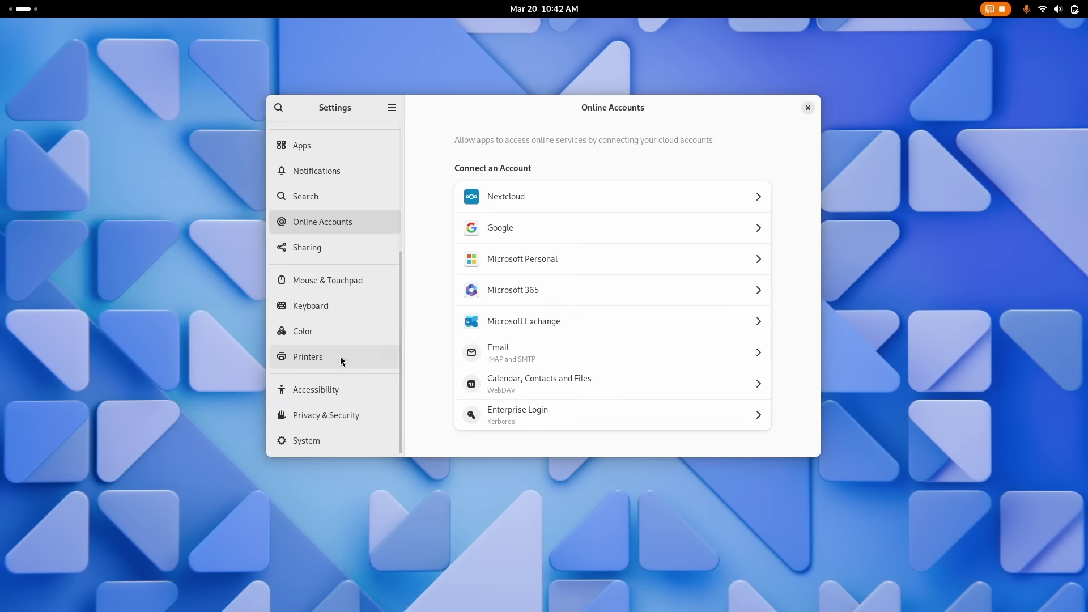
Turn on On/Off Shapes and Desktop Zoom in the Accessibility Seeing settings.
{"action": "left_click", "coordinate": [328, 400]}
{"action": "left_click", "coordinate": [567, 194]}
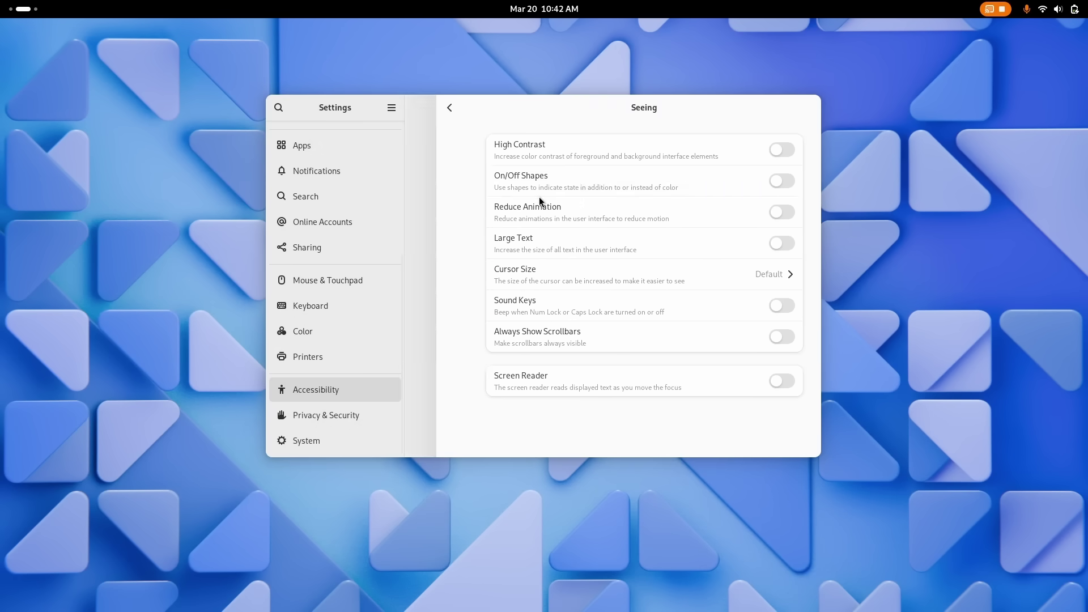
{"action": "left_click", "coordinate": [749, 181]}
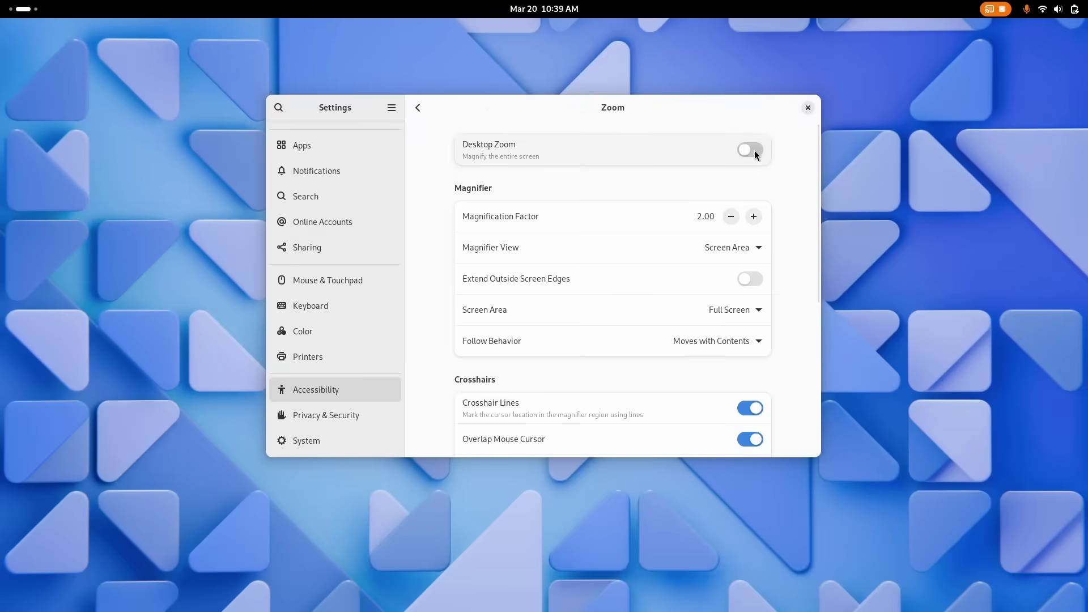
{"action": "left_click", "coordinate": [751, 151]}
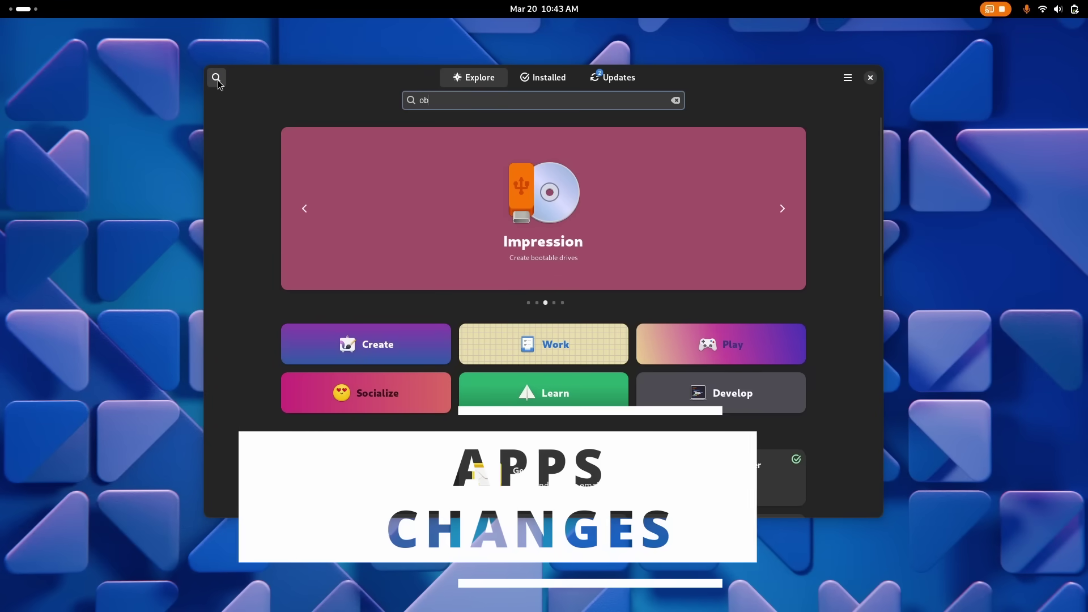
Search 'obs', check OBS Studio's Flathub source, then open Obsidian's details page.
{"action": "type", "text": "s"}
{"action": "left_click", "coordinate": [532, 207]}
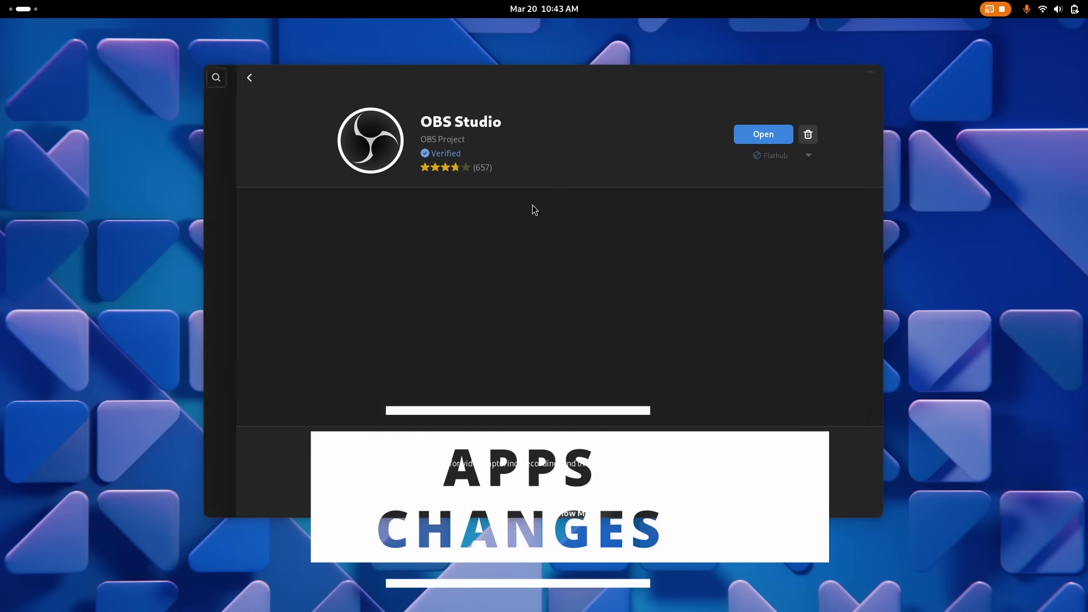
{"action": "mouse_move", "coordinate": [408, 154]}
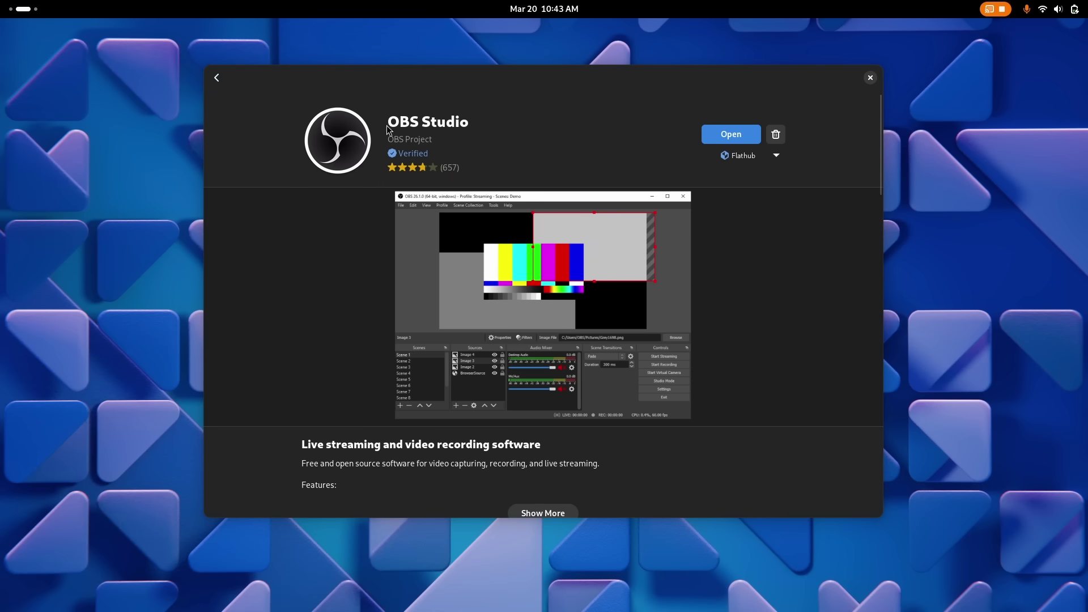
{"action": "left_click", "coordinate": [779, 155]}
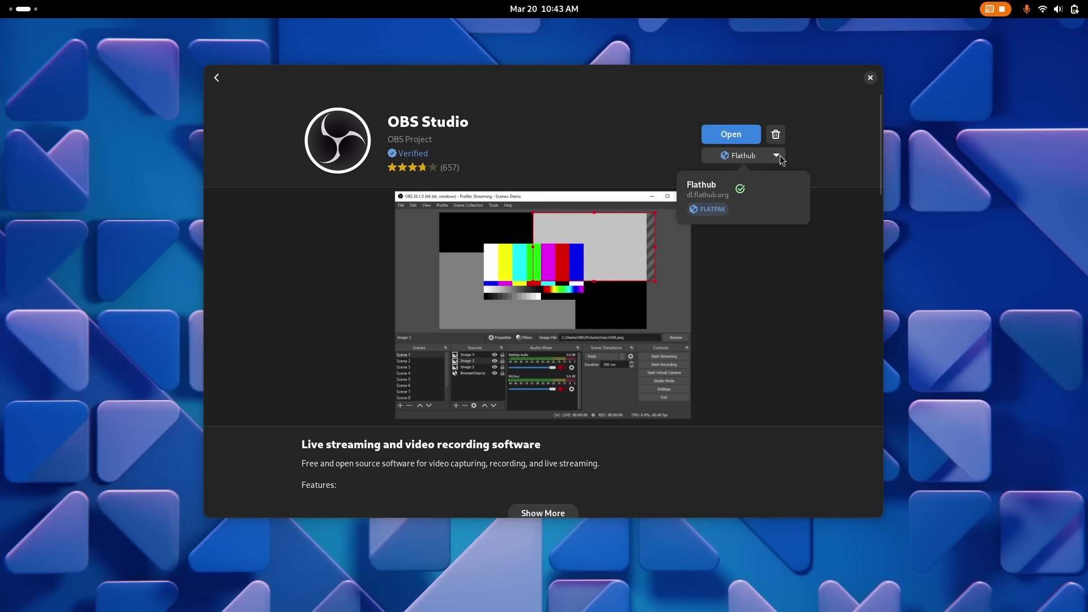
{"action": "left_click", "coordinate": [779, 158]}
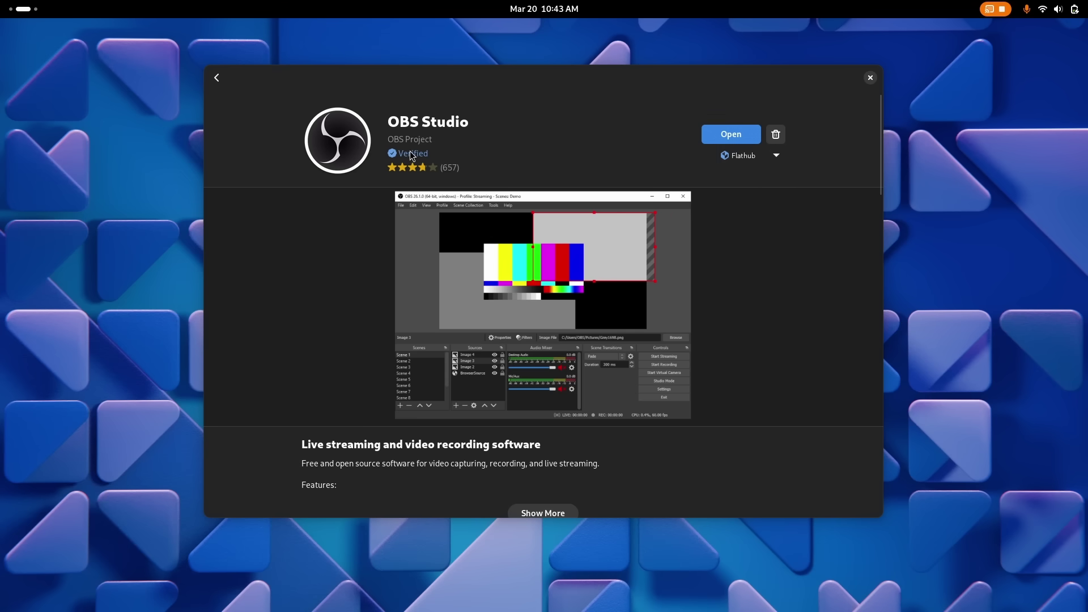
{"action": "left_click", "coordinate": [217, 80]}
{"action": "left_click", "coordinate": [535, 165]}
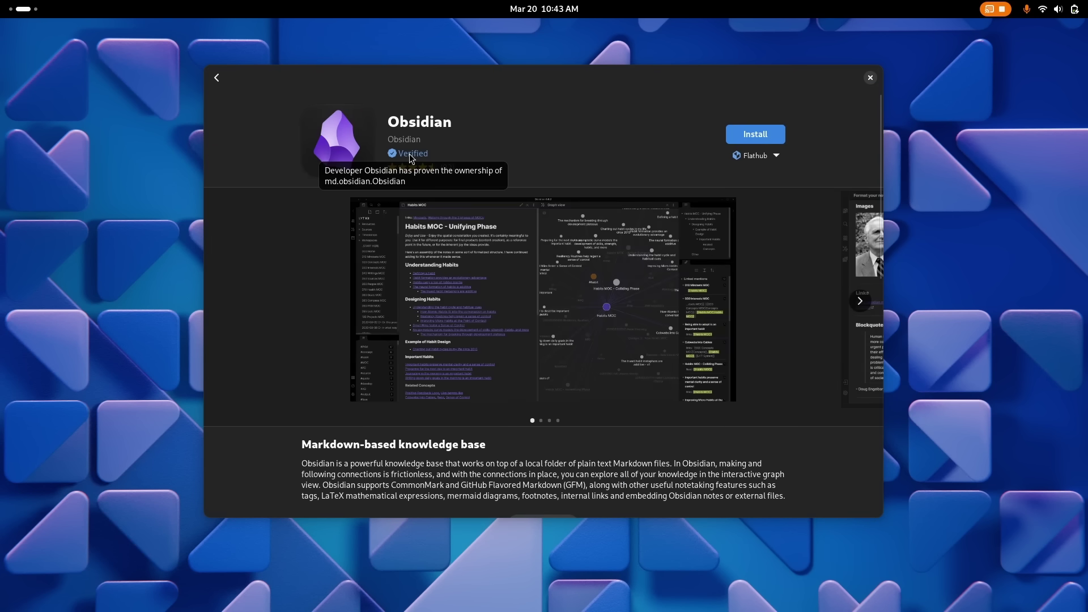
Close Software and launch Calendar by searching 'calen' in Activities.
{"action": "left_click", "coordinate": [870, 78]}
{"action": "key", "text": "super"}
{"action": "type", "text": "calen"}
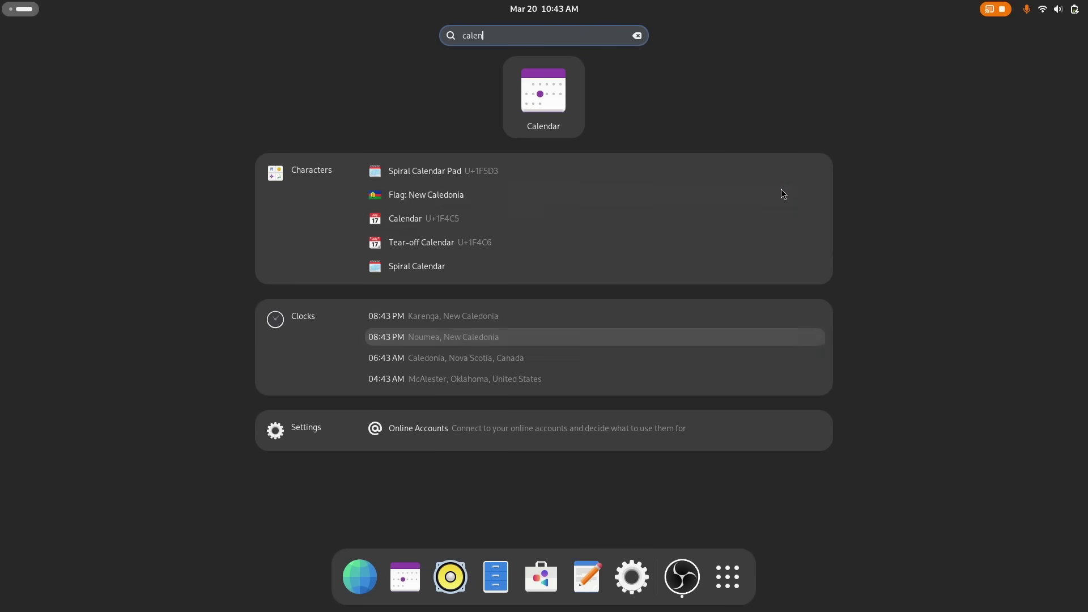
{"action": "key", "text": "Return"}
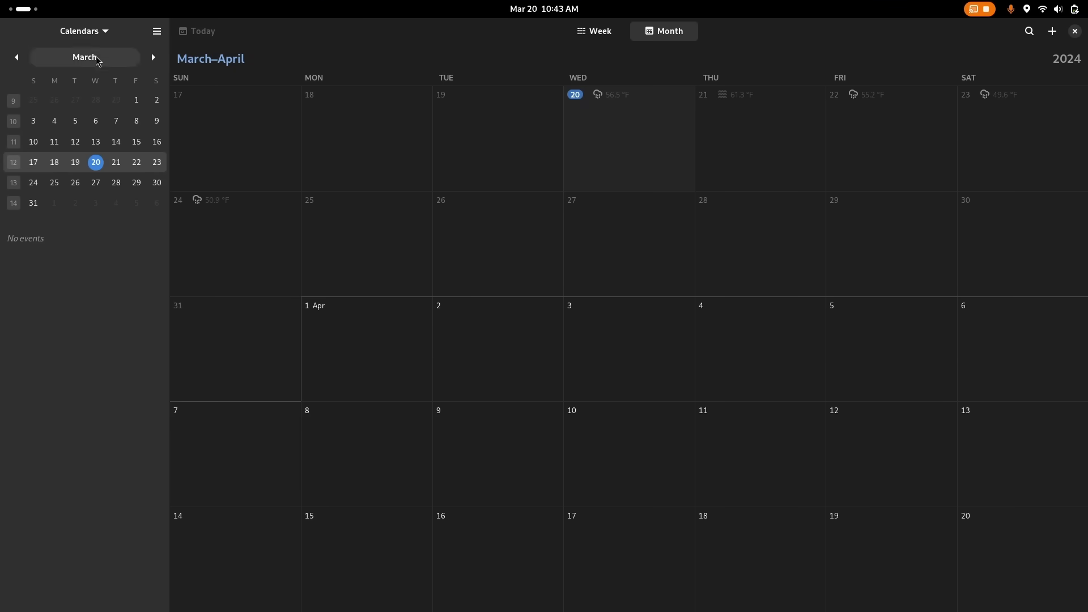
Browse back to January, return to March, and glance at the date popup.
{"action": "left_click", "coordinate": [17, 58]}
{"action": "left_click", "coordinate": [17, 57]}
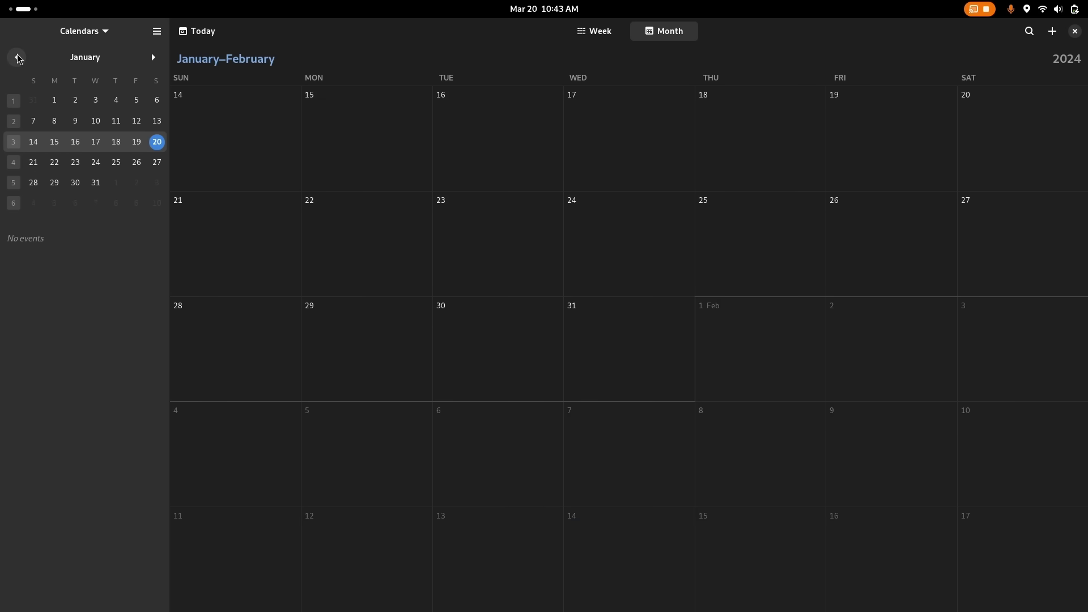
{"action": "left_click", "coordinate": [153, 56]}
{"action": "left_click", "coordinate": [153, 57]}
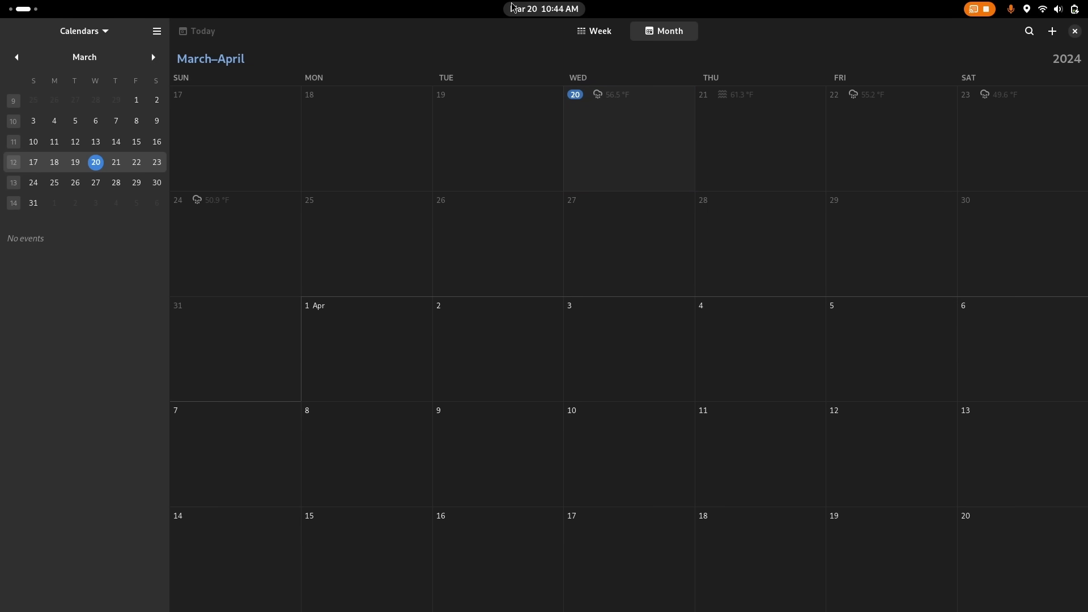
{"action": "left_click", "coordinate": [527, 9]}
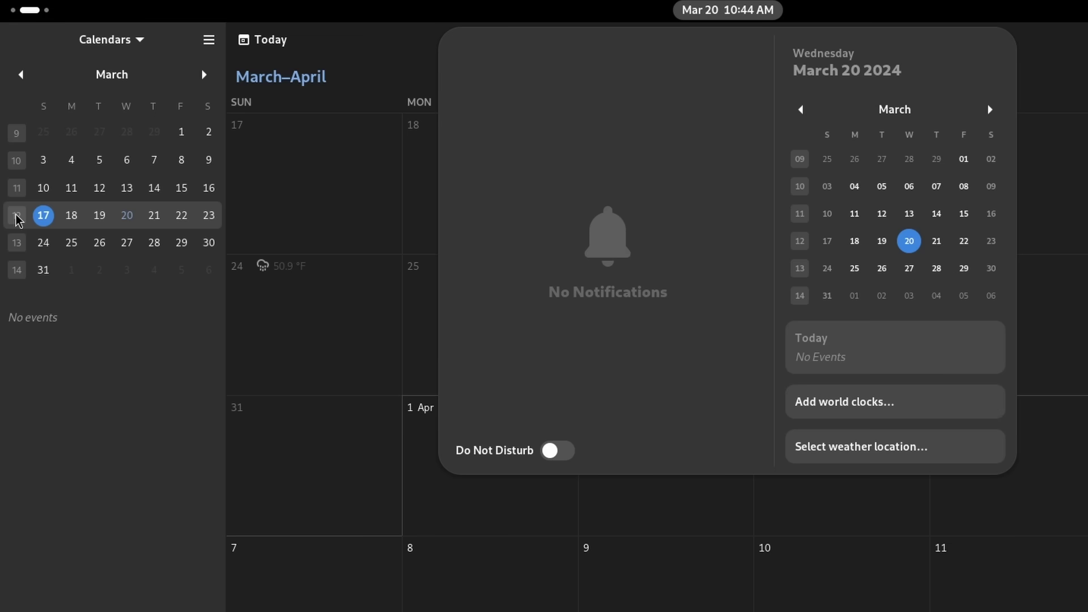
{"action": "left_click", "coordinate": [152, 114]}
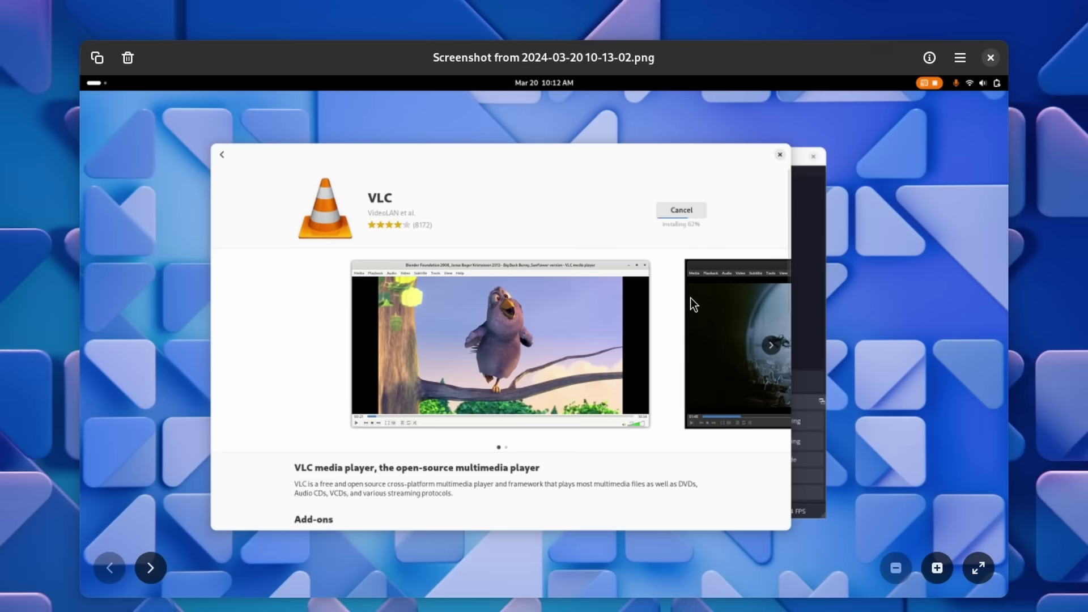
{"action": "key", "text": "Right"}
{"action": "key", "text": "Right"}
{"action": "key", "text": "Right"}
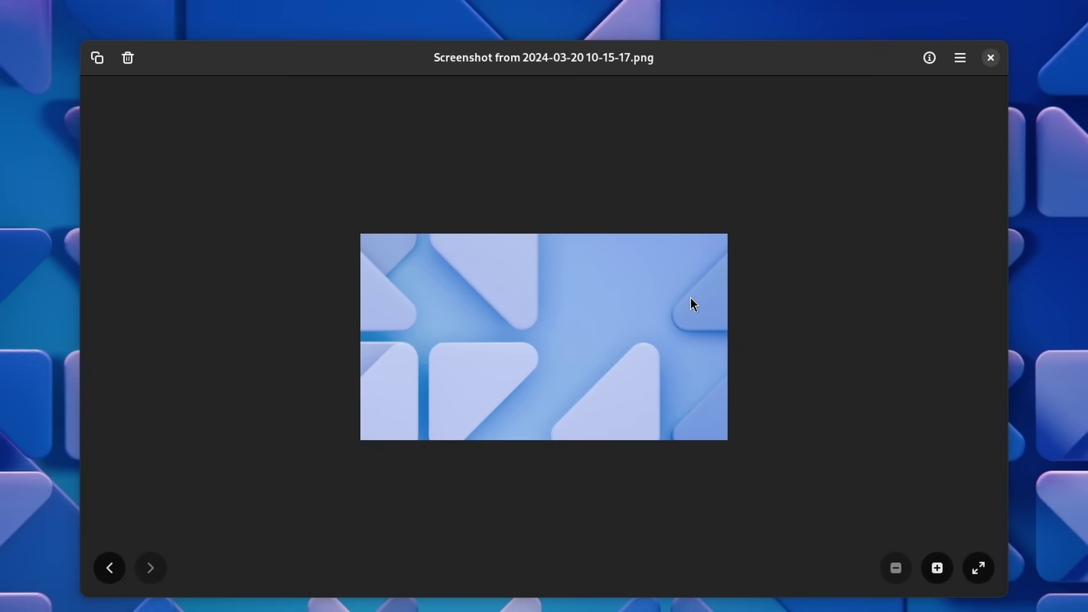
{"action": "key", "text": "Left"}
{"action": "key", "text": "Left"}
{"action": "key", "text": "Left"}
{"action": "key", "text": "Right"}
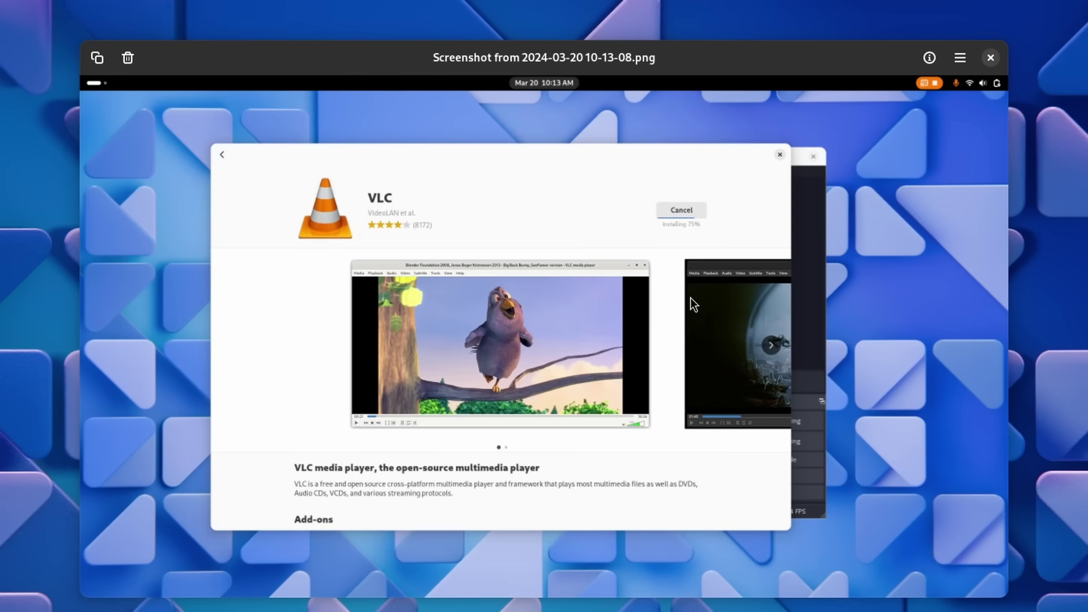
{"action": "key", "text": "Right"}
{"action": "key", "text": "Left"}
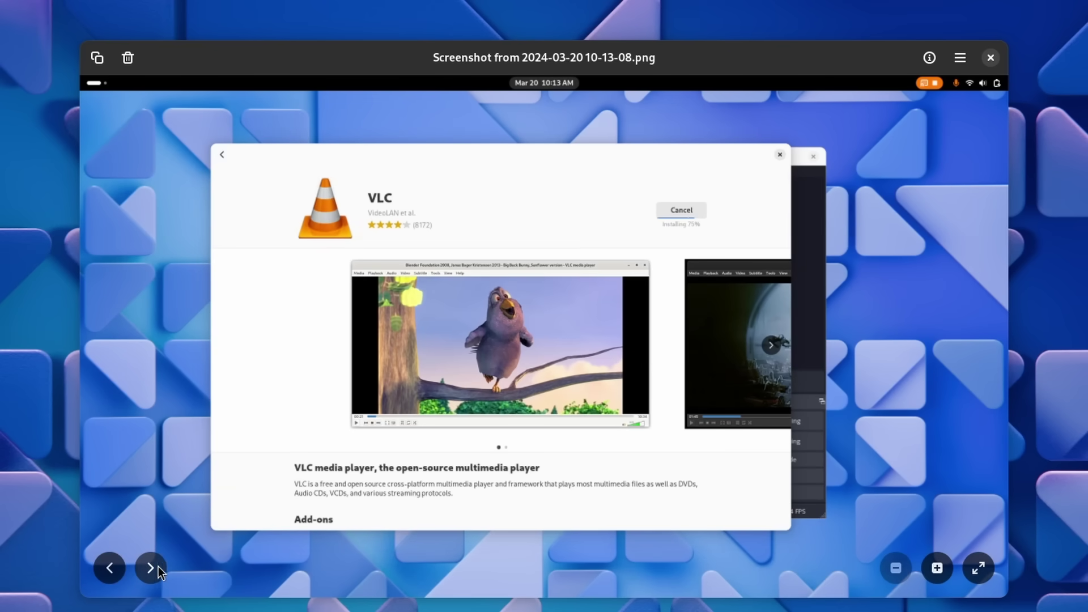
{"action": "left_click", "coordinate": [155, 567]}
{"action": "left_click", "coordinate": [156, 567]}
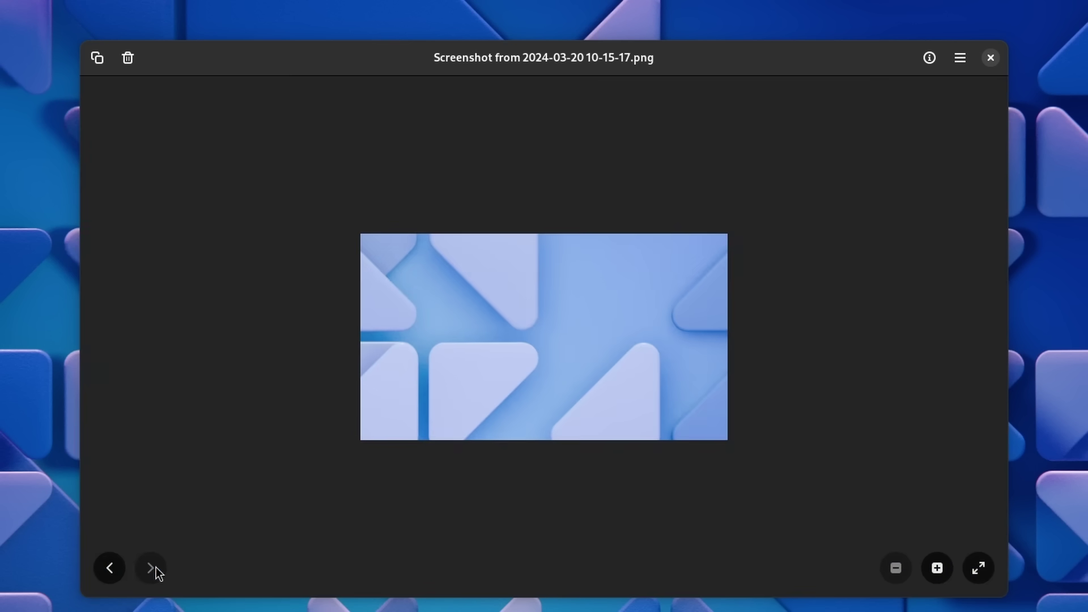
{"action": "left_click", "coordinate": [120, 566]}
{"action": "left_click", "coordinate": [121, 566]}
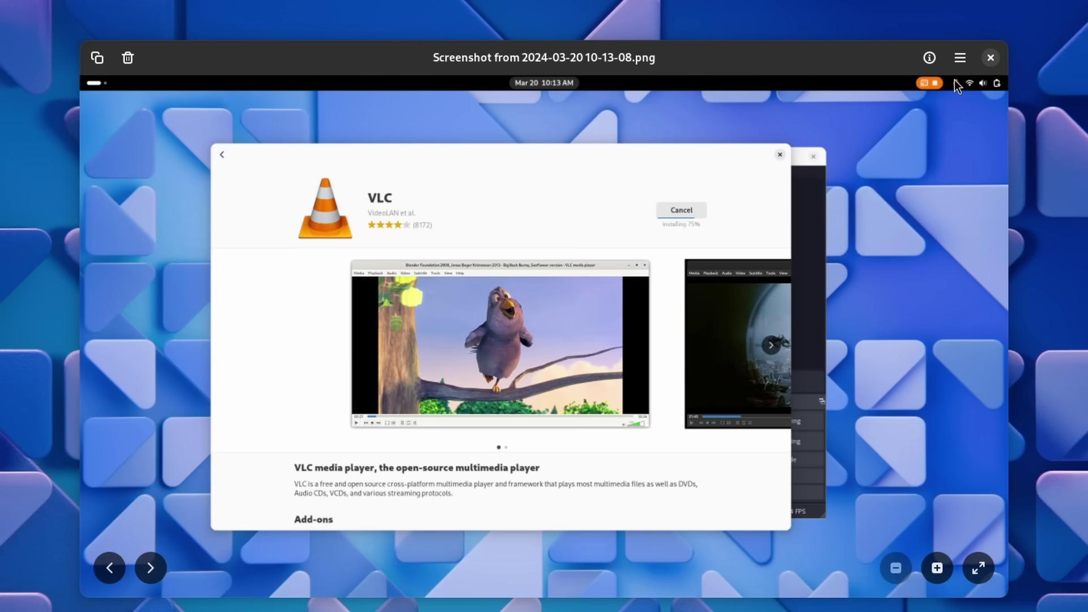
{"action": "left_click", "coordinate": [960, 57]}
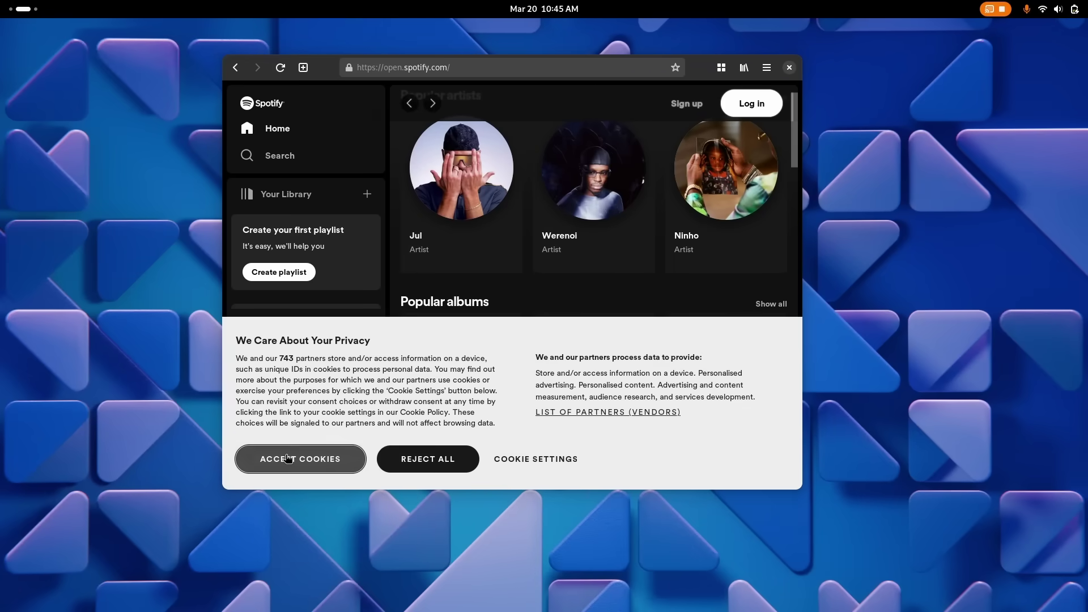
Accept Spotify's cookies, then start and cancel installing Spotify as a web app.
{"action": "left_click", "coordinate": [288, 459]}
{"action": "left_click", "coordinate": [768, 69]}
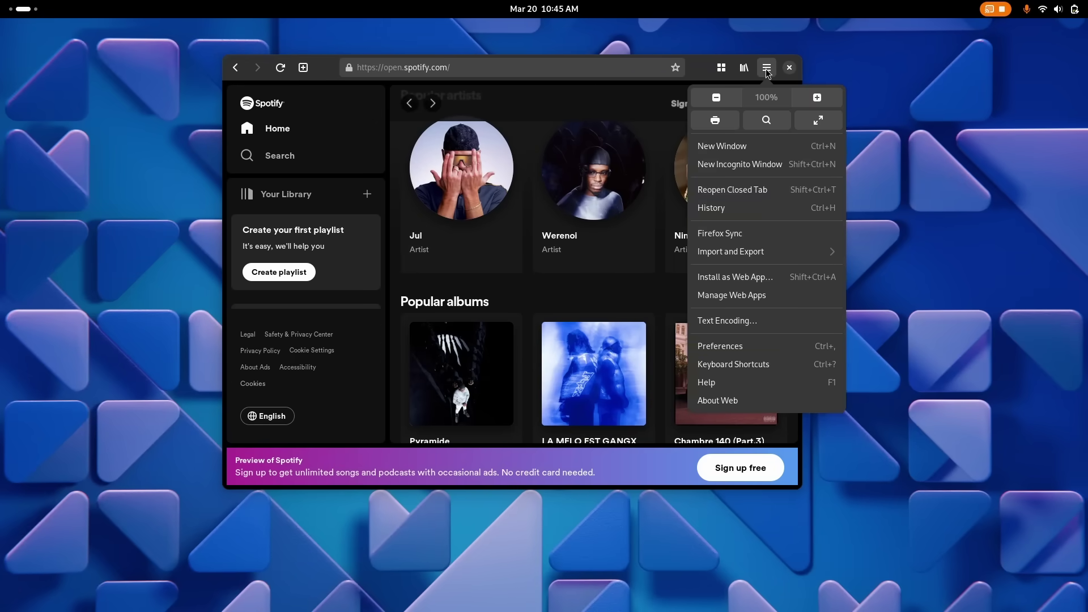
{"action": "left_click", "coordinate": [757, 276]}
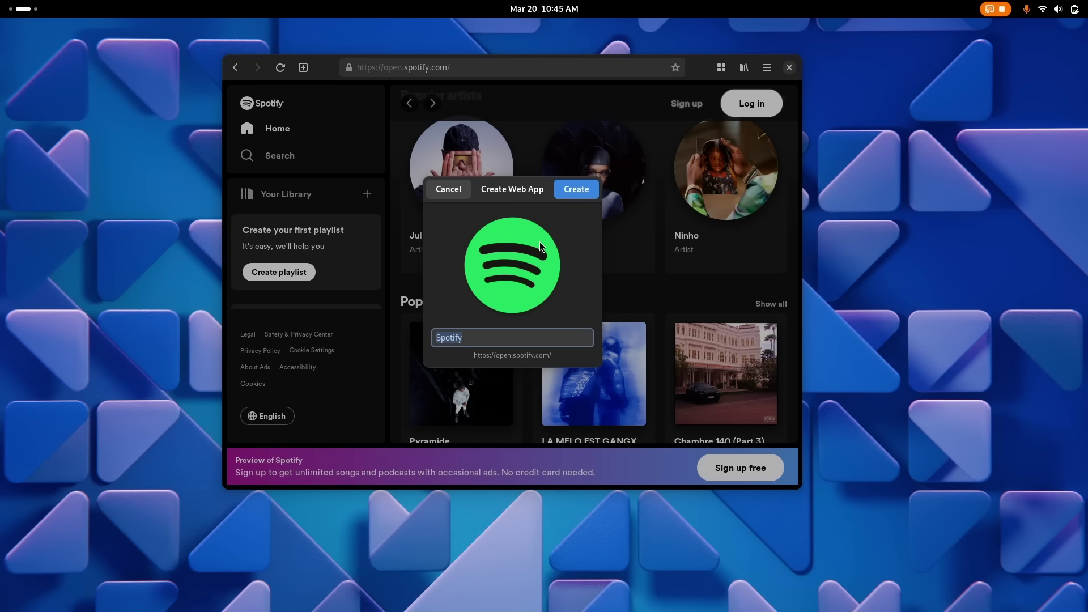
{"action": "left_click", "coordinate": [450, 193]}
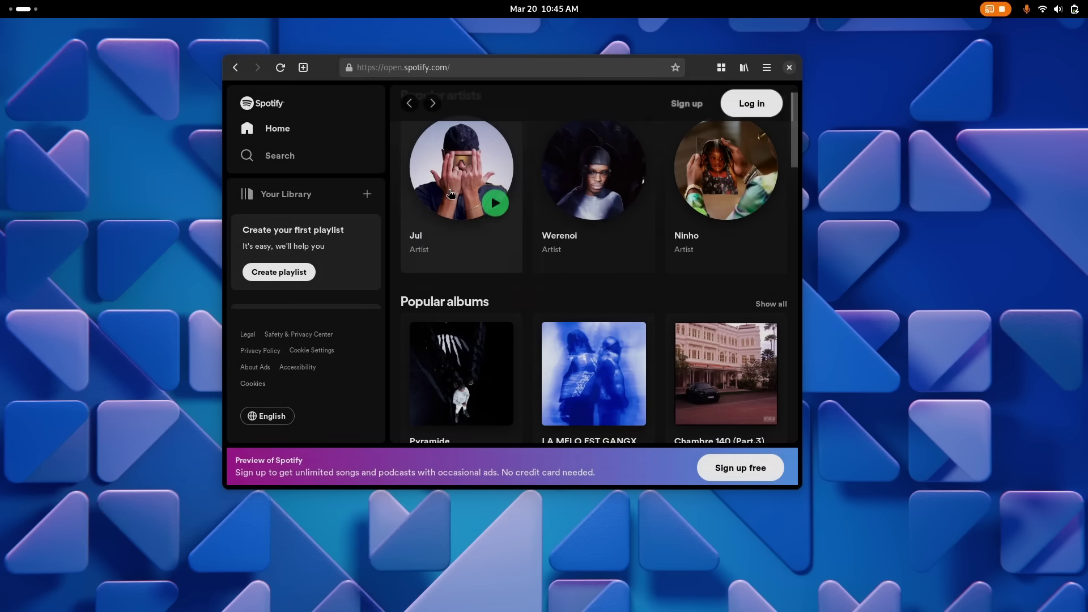
Preview and close the Firefox Sync sign-in, then open the browser Preferences.
{"action": "left_click", "coordinate": [768, 73]}
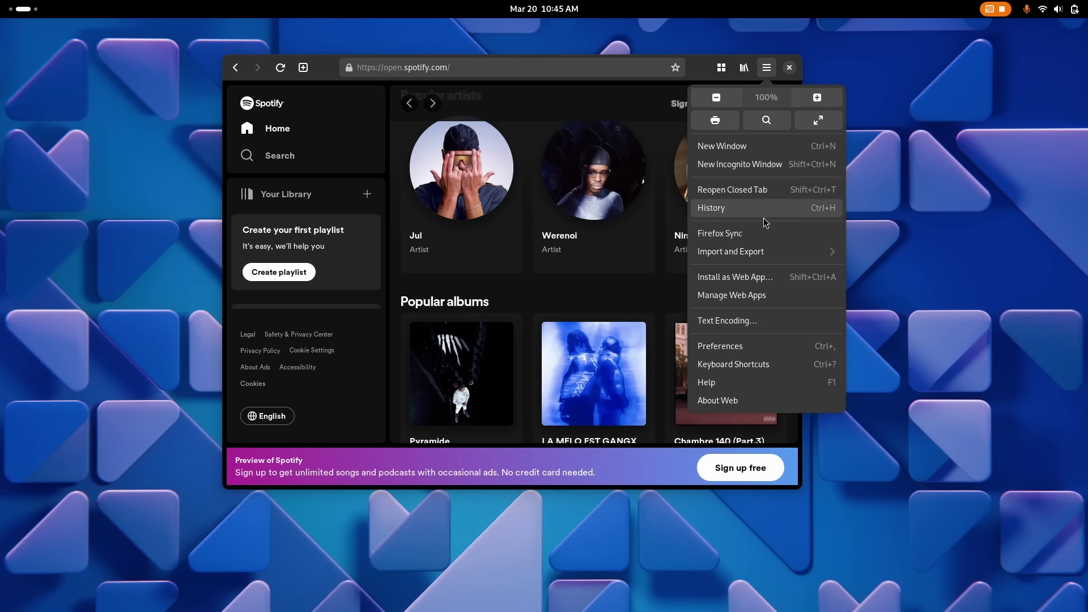
{"action": "left_click", "coordinate": [737, 233]}
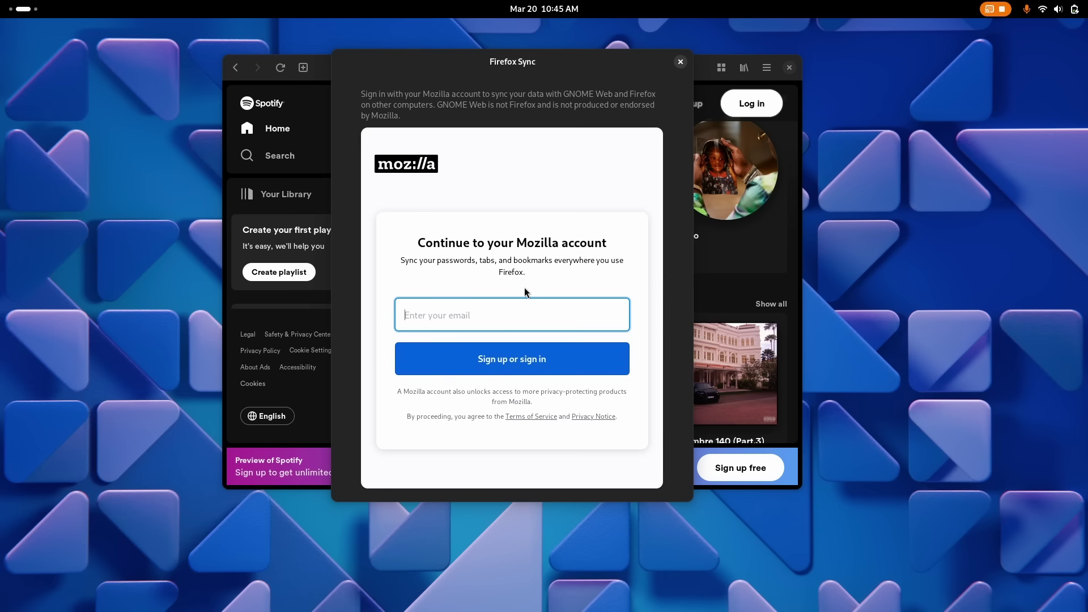
{"action": "left_click", "coordinate": [680, 62]}
{"action": "left_click", "coordinate": [767, 68]}
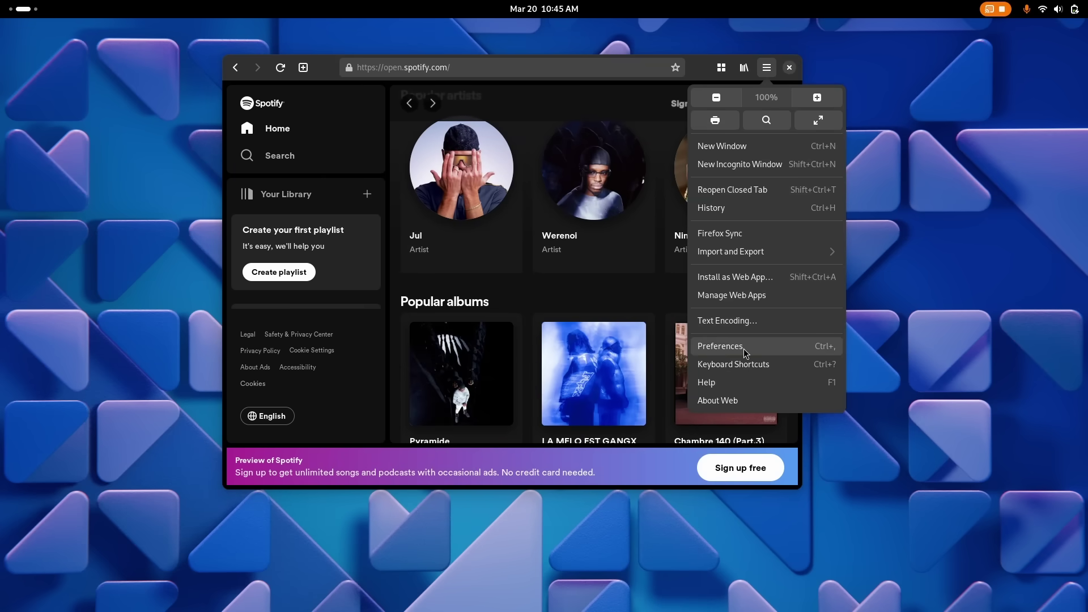
{"action": "left_click", "coordinate": [720, 346]}
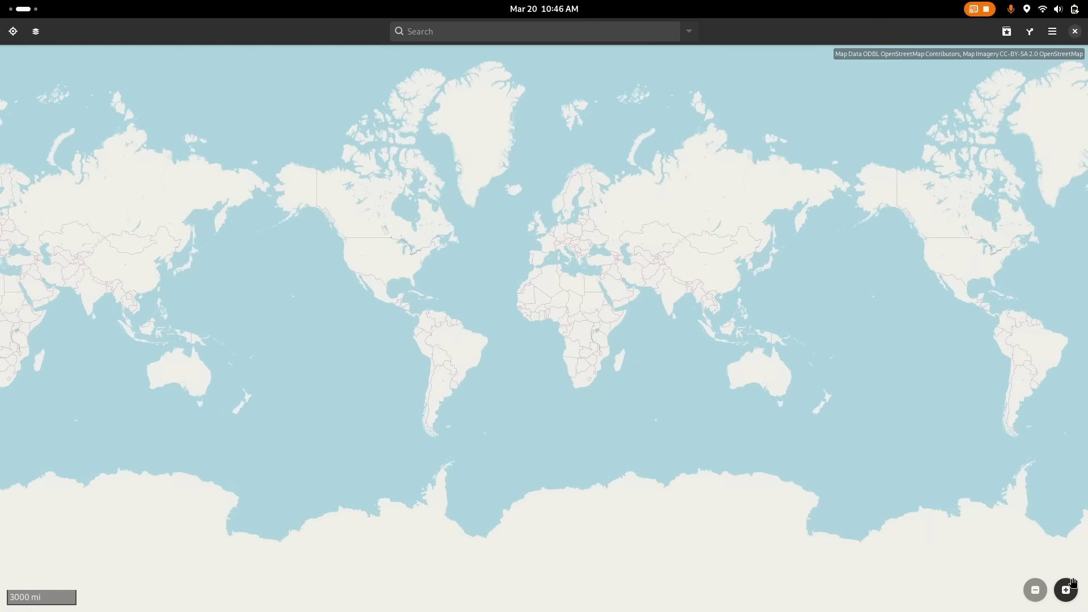
Zoom in from the world map and jump to your current location in Brest.
{"action": "left_click", "coordinate": [1073, 583]}
{"action": "left_click", "coordinate": [1037, 590]}
{"action": "left_click", "coordinate": [1067, 590]}
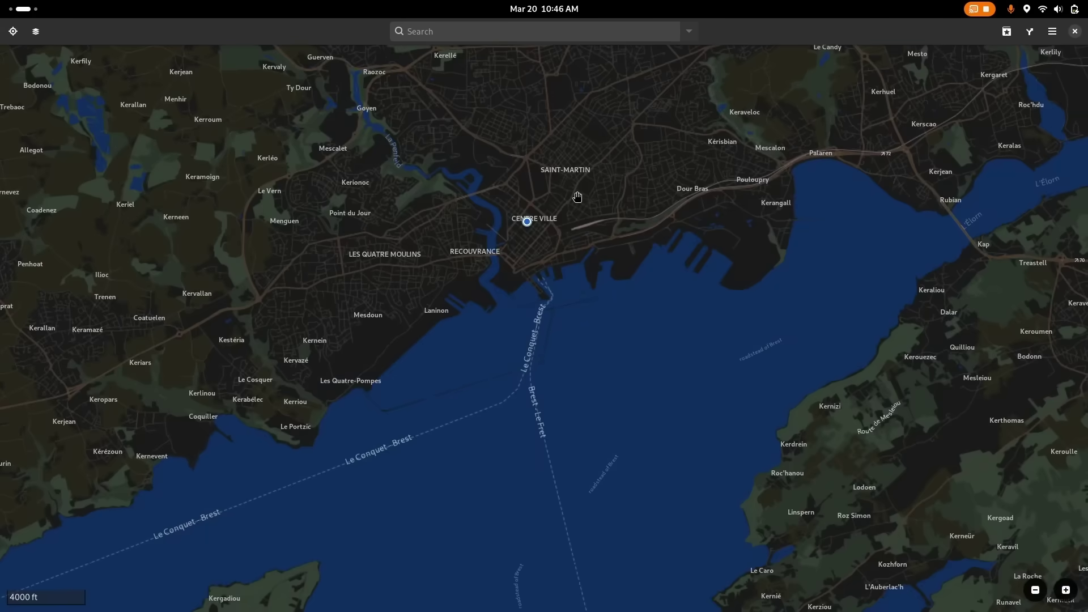
{"action": "scroll", "coordinate": [578, 196], "scroll_direction": "up", "scroll_amount": 3}
{"action": "scroll", "coordinate": [339, 376], "scroll_direction": "down", "scroll_amount": 1}
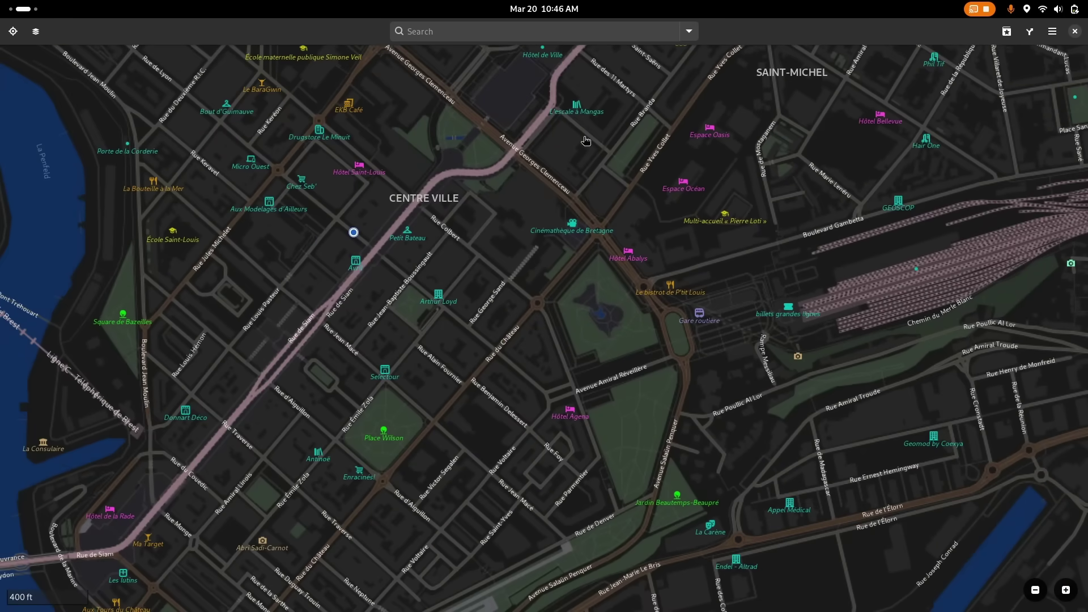
{"action": "scroll", "coordinate": [424, 298], "scroll_direction": "down", "scroll_amount": 1}
Pan around central Brest and its harbour, then check the empty Favorites list.
{"action": "left_click_drag", "start_coordinate": [423, 298], "coordinate": [525, 326]}
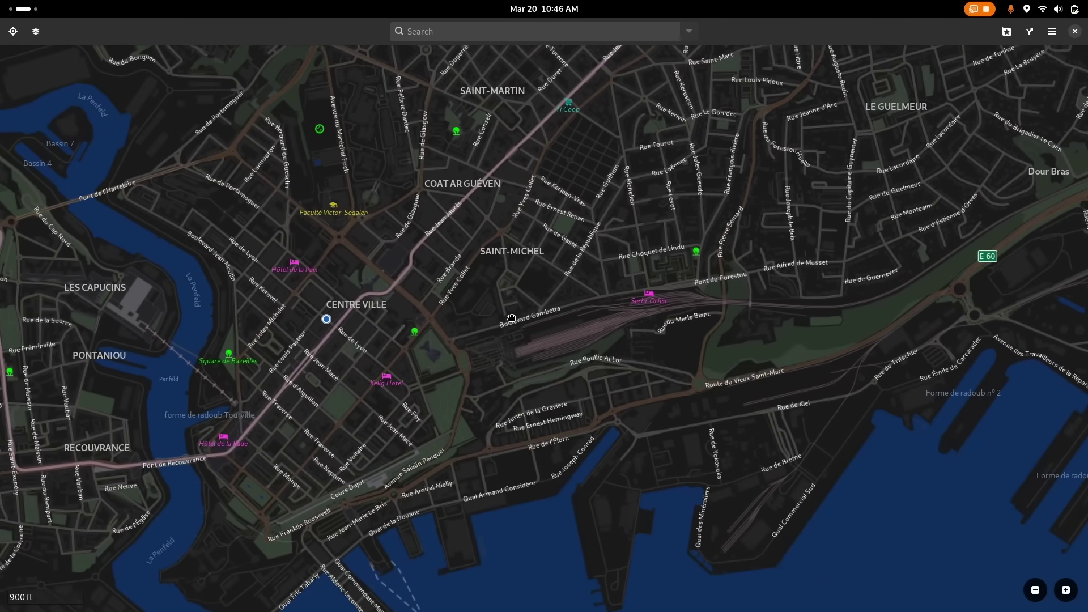
{"action": "scroll", "coordinate": [511, 317], "scroll_direction": "up", "scroll_amount": 2}
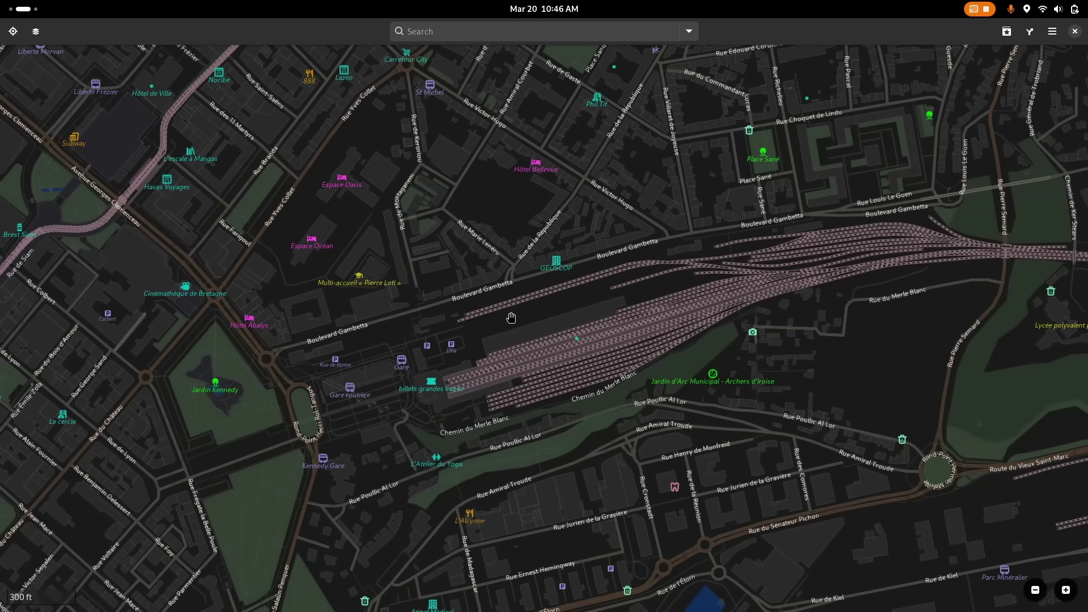
{"action": "scroll", "coordinate": [511, 317], "scroll_direction": "down", "scroll_amount": 1}
{"action": "left_click_drag", "start_coordinate": [413, 282], "coordinate": [506, 226]}
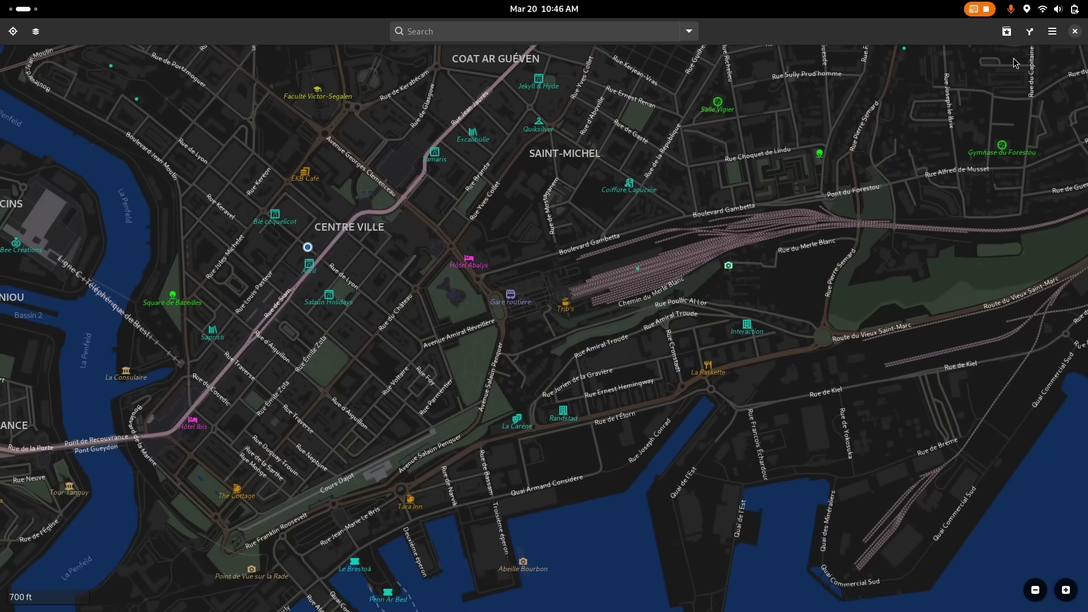
{"action": "left_click", "coordinate": [1007, 32]}
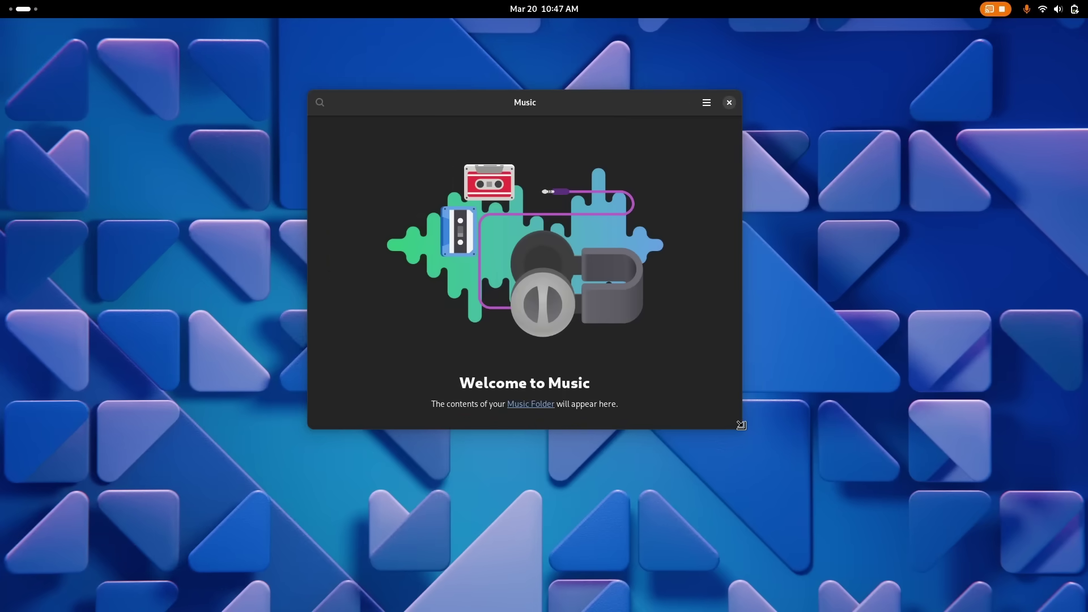
Enlarge the Music window, enable ReplayGain and Inhibit Suspend in Preferences, then close Music.
{"action": "left_click_drag", "start_coordinate": [741, 425], "coordinate": [883, 499]}
{"action": "left_click", "coordinate": [849, 105]}
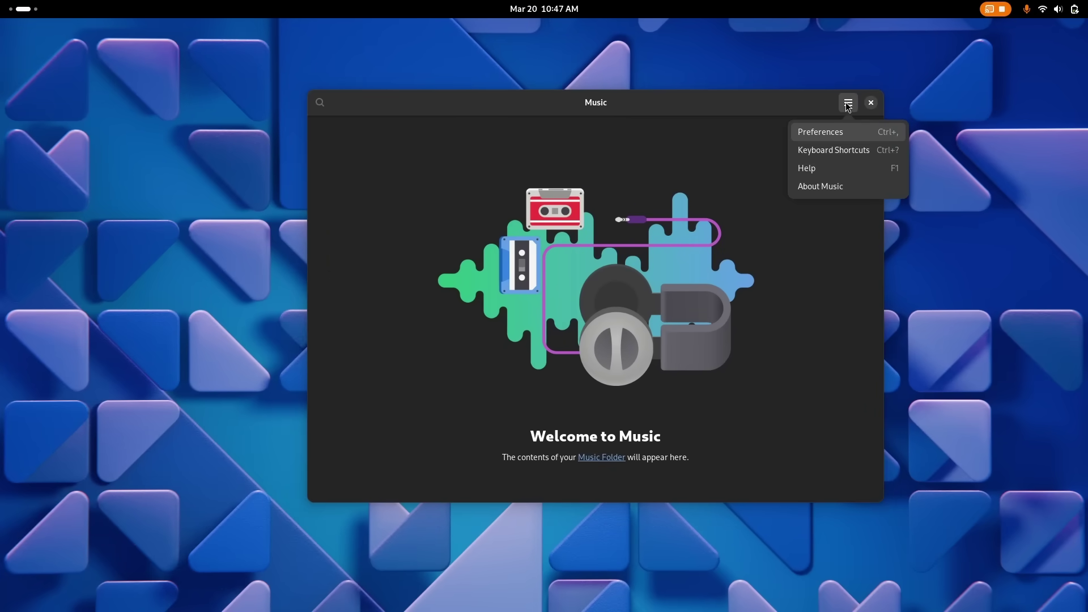
{"action": "left_click", "coordinate": [856, 133]}
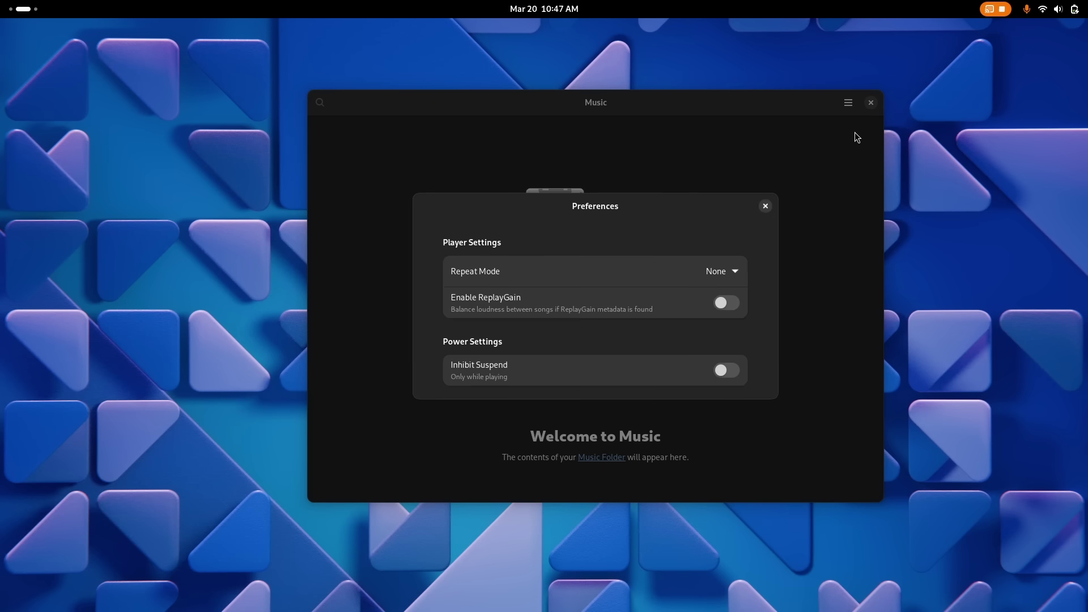
{"action": "left_click", "coordinate": [725, 271]}
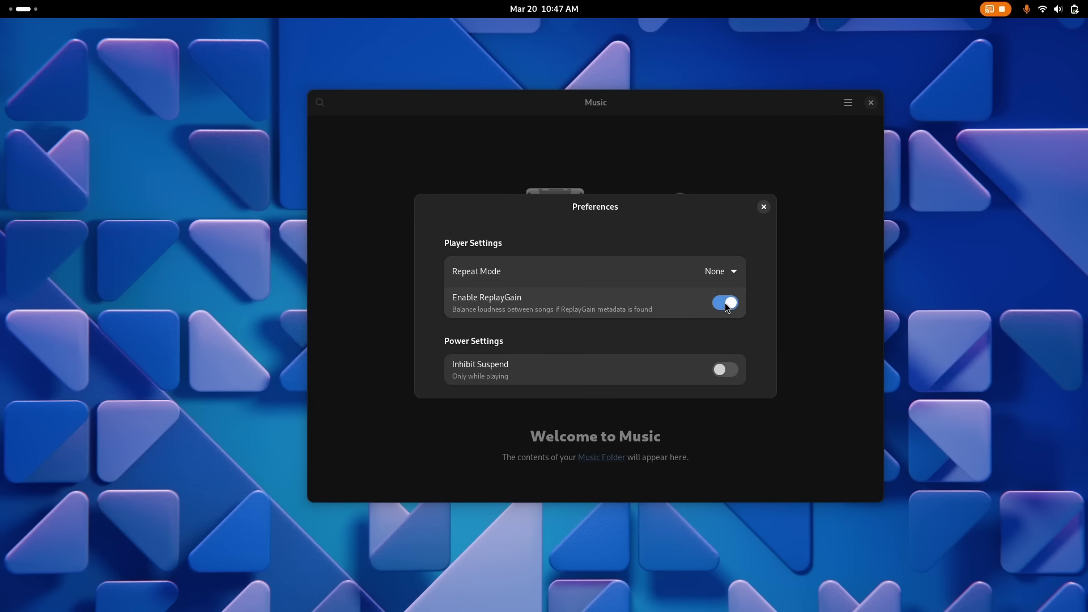
{"action": "left_click", "coordinate": [722, 370]}
{"action": "left_click", "coordinate": [765, 207]}
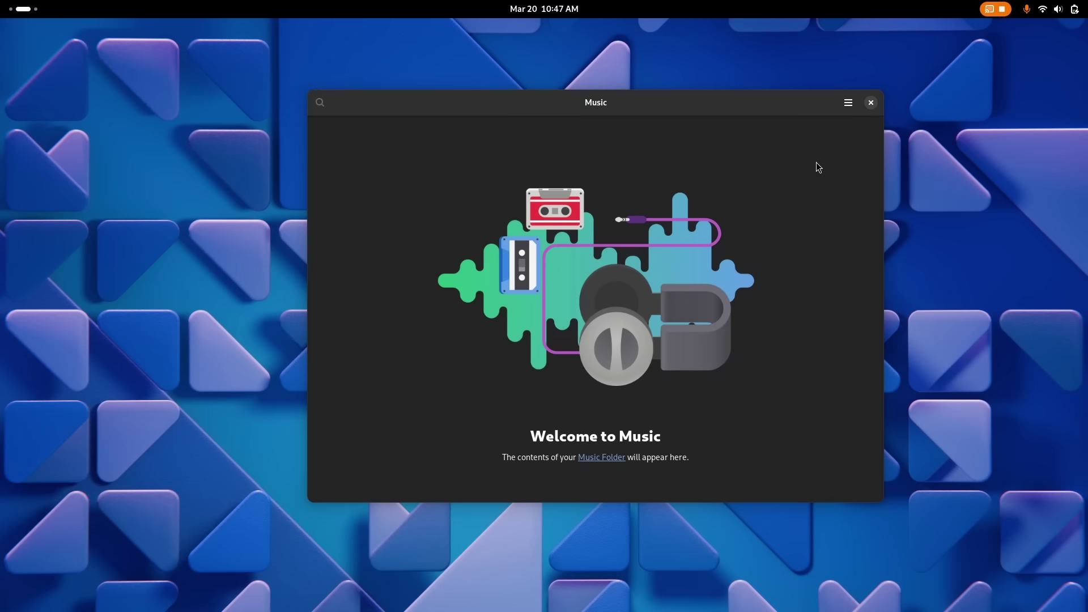
Show the File Systems tab, then view System Monitor's About details and credits.
{"action": "left_click", "coordinate": [871, 103]}
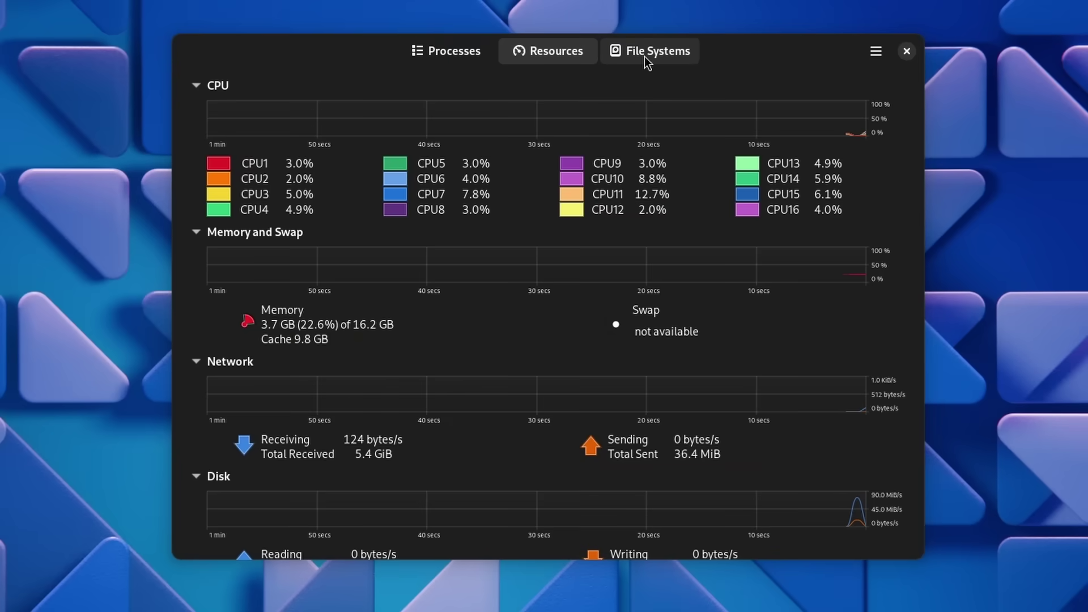
{"action": "left_click", "coordinate": [646, 54]}
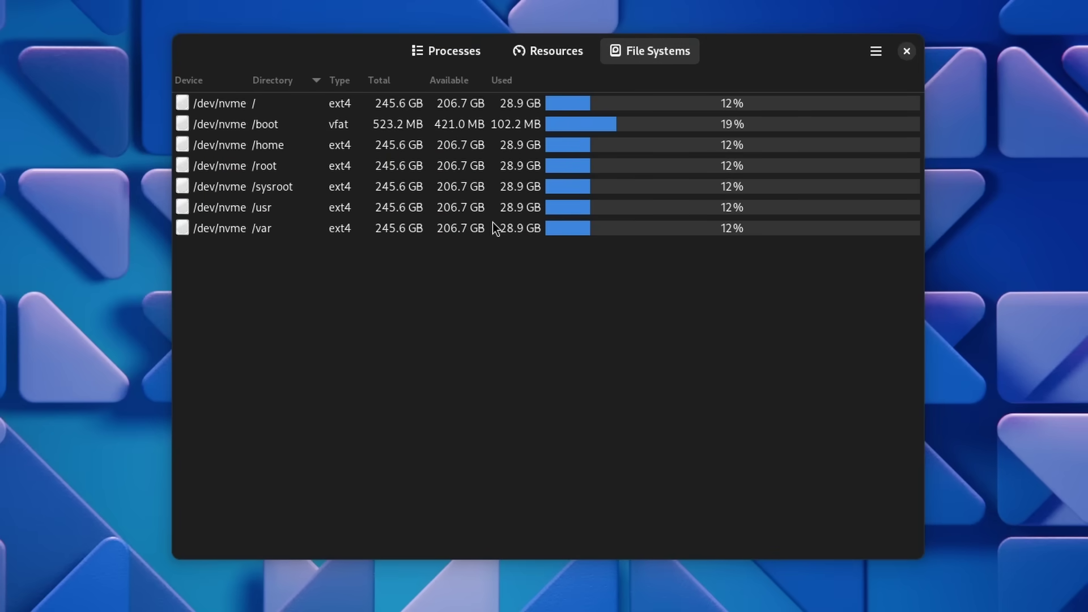
{"action": "left_click", "coordinate": [871, 51]}
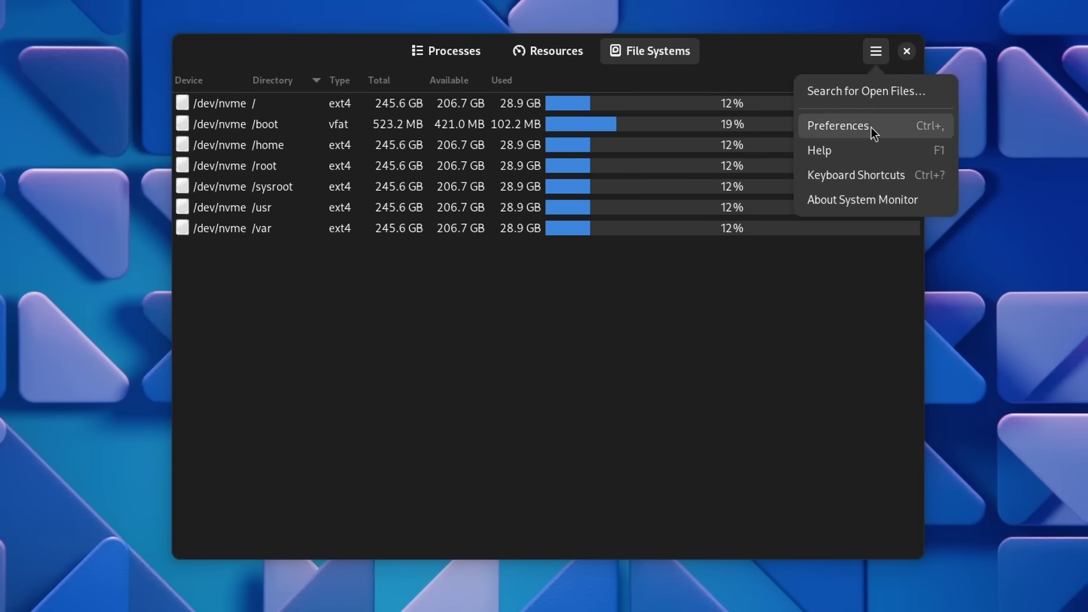
{"action": "left_click", "coordinate": [839, 195]}
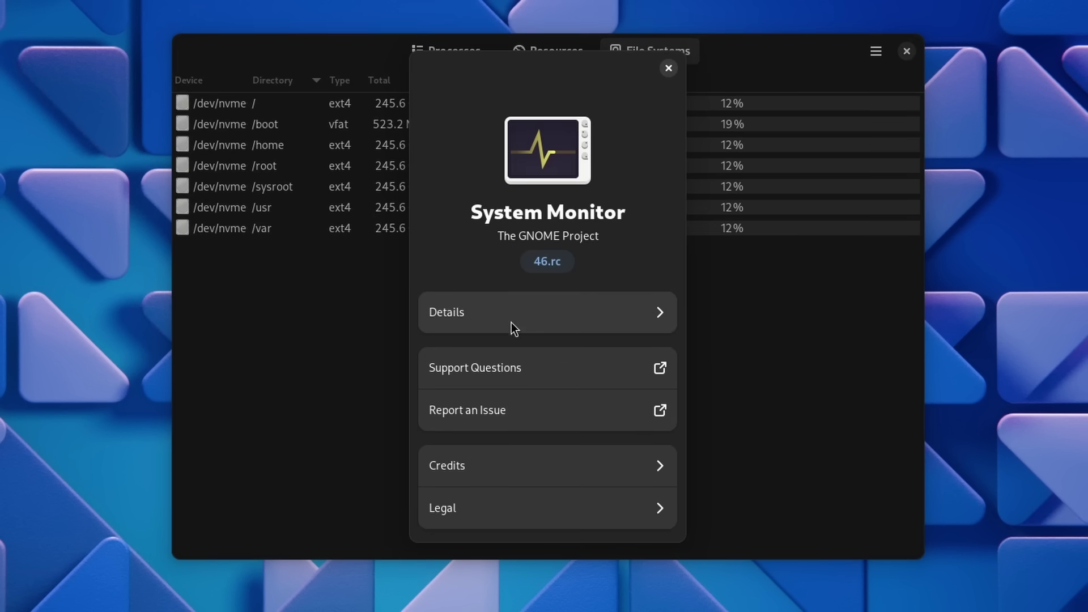
{"action": "left_click", "coordinate": [511, 322]}
{"action": "left_click", "coordinate": [429, 69]}
{"action": "left_click", "coordinate": [505, 482]}
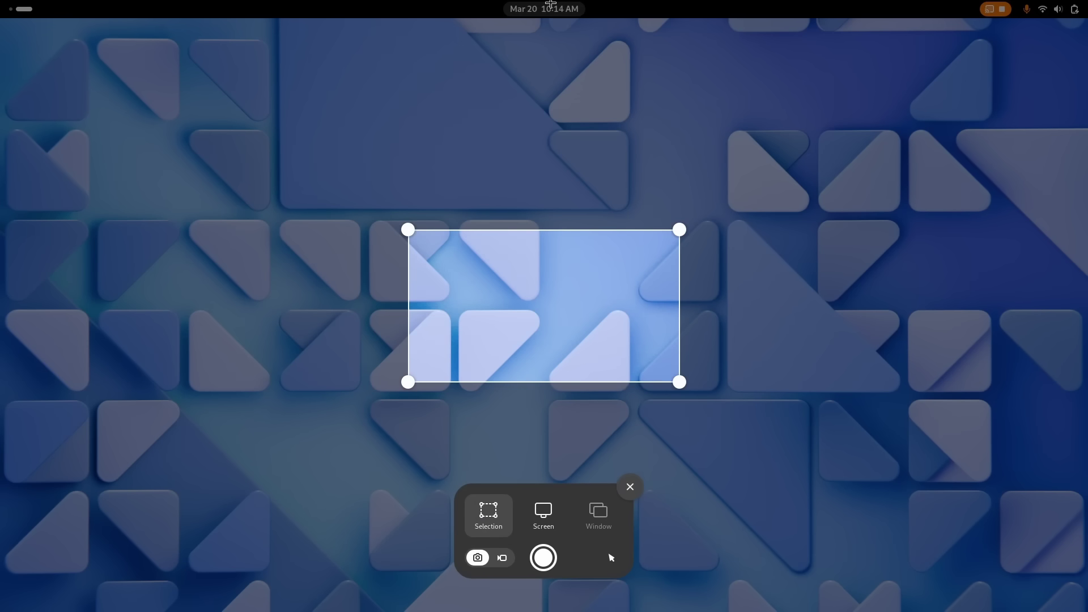
Capture the whole screen to the clipboard with the screenshot tool.
{"action": "left_click", "coordinate": [543, 512]}
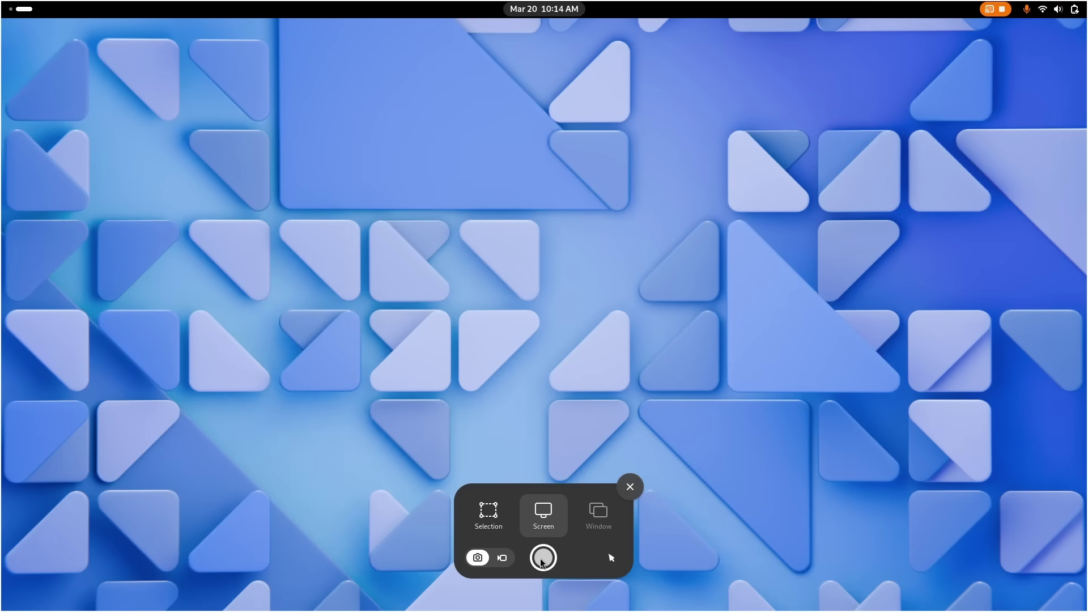
{"action": "left_click", "coordinate": [543, 558]}
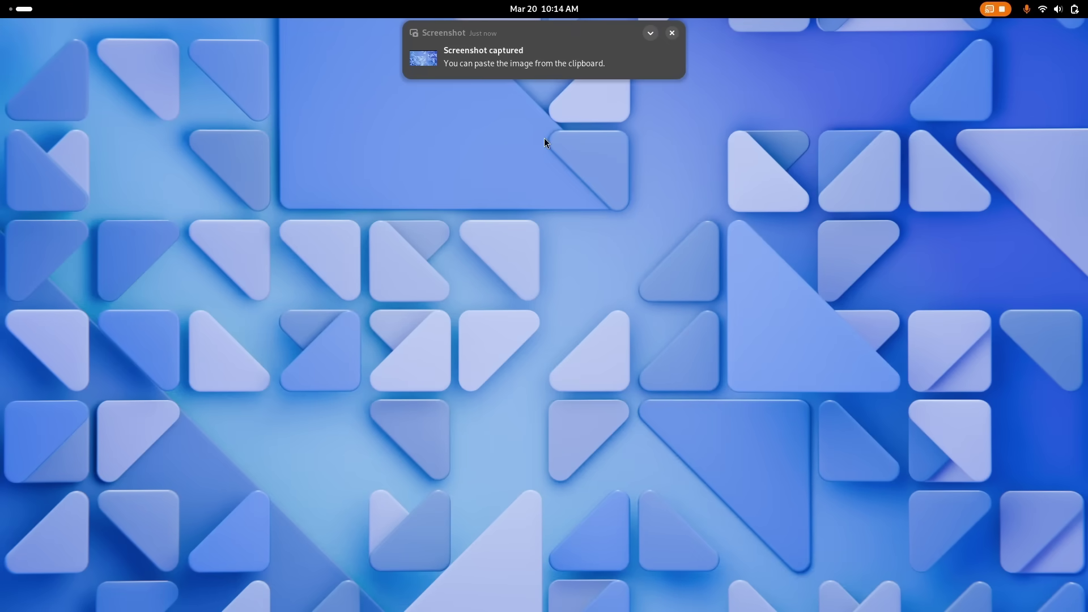
{"action": "mouse_move", "coordinate": [568, 55]}
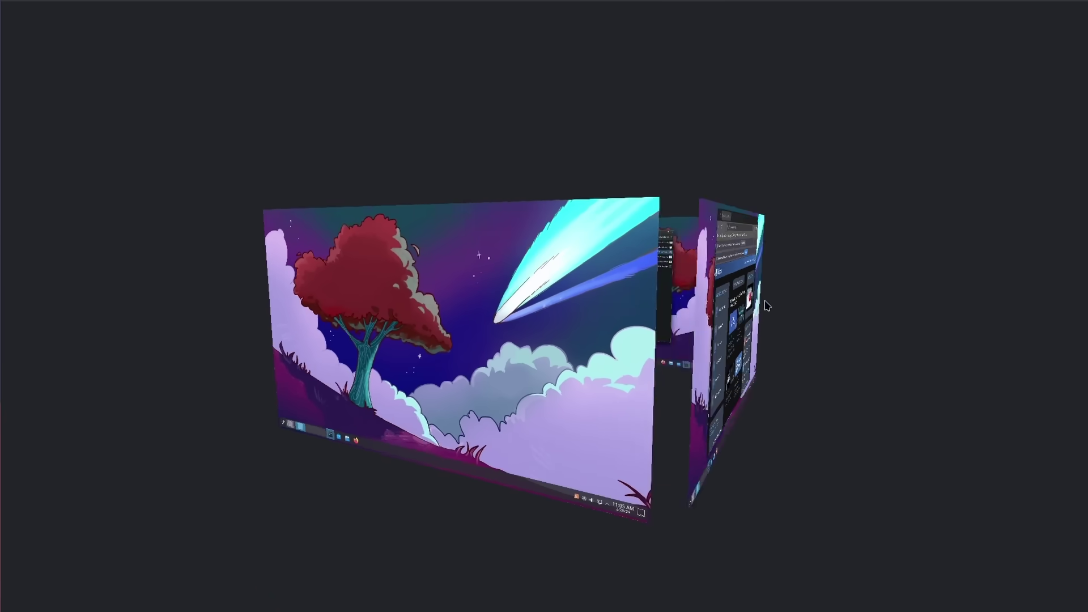
Rotate the desktop cube to bring the browser's virtual desktop forward.
{"action": "left_click_drag", "start_coordinate": [833, 294], "coordinate": [3, 287]}
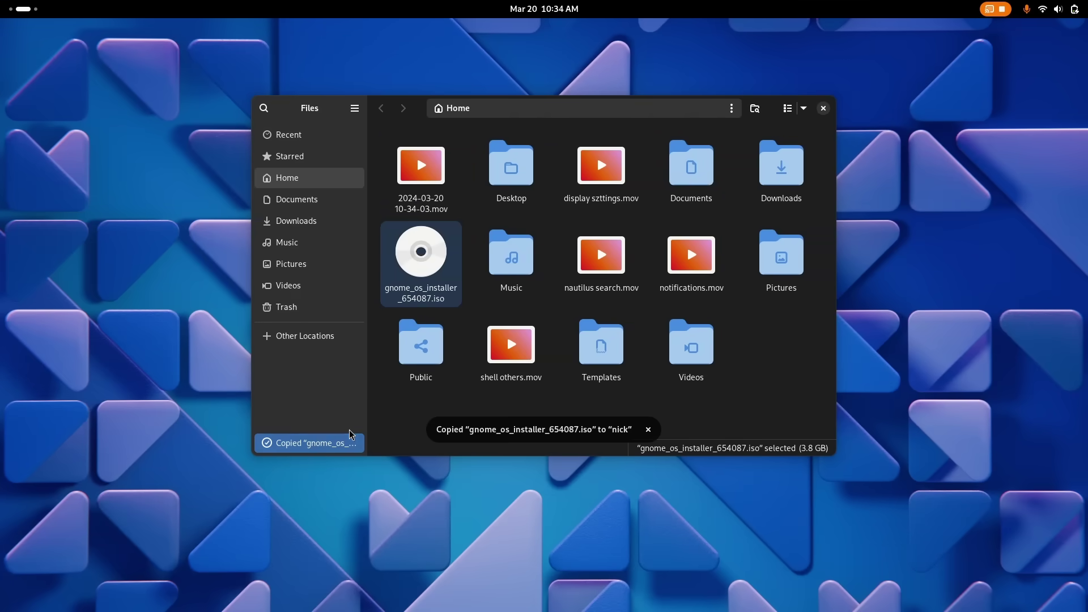
View the finished 3.8 GB copy of gnome_os_installer_654087.iso to Home in the file-operations summary.
{"action": "left_click", "coordinate": [309, 444]}
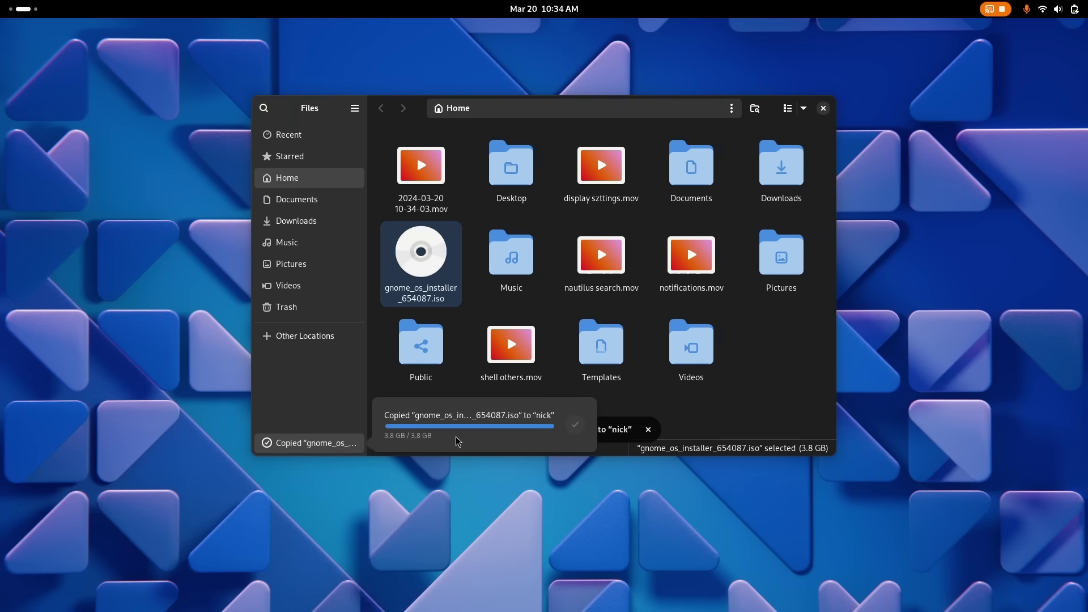